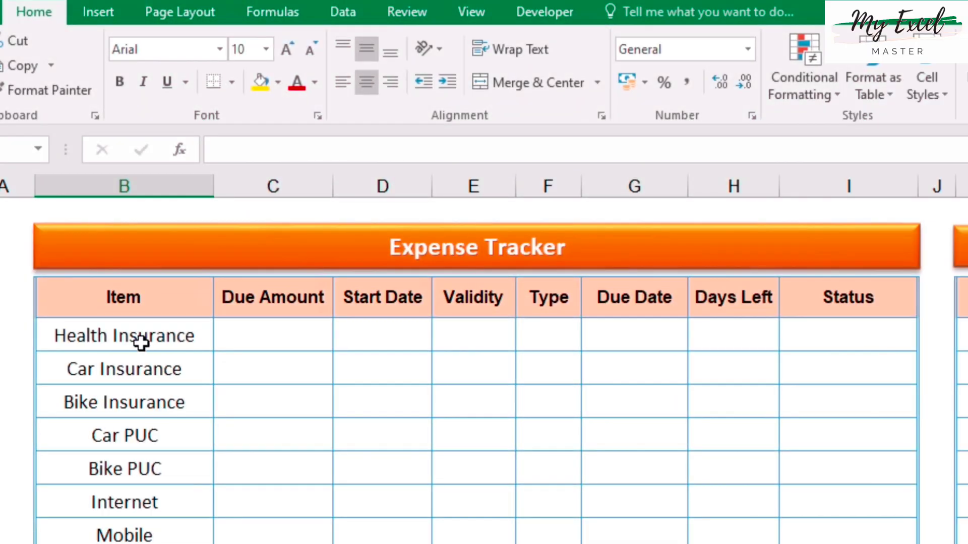
# Enter a due amount of 44000 for Health Insurance
pyautogui.moveTo(141, 343); pyautogui.dragTo(167, 528)
pyautogui.click(251, 337)
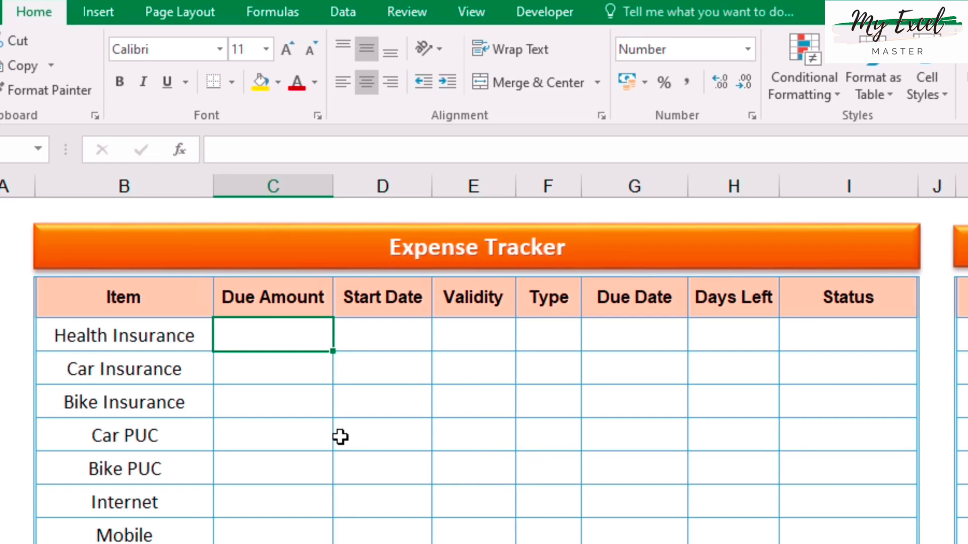
pyautogui.write('44000')
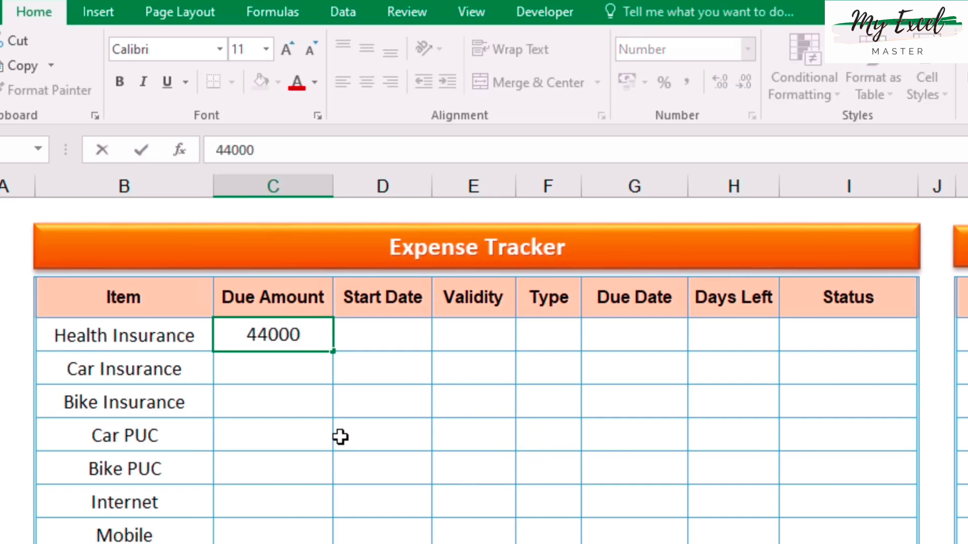
pyautogui.press('Tab')
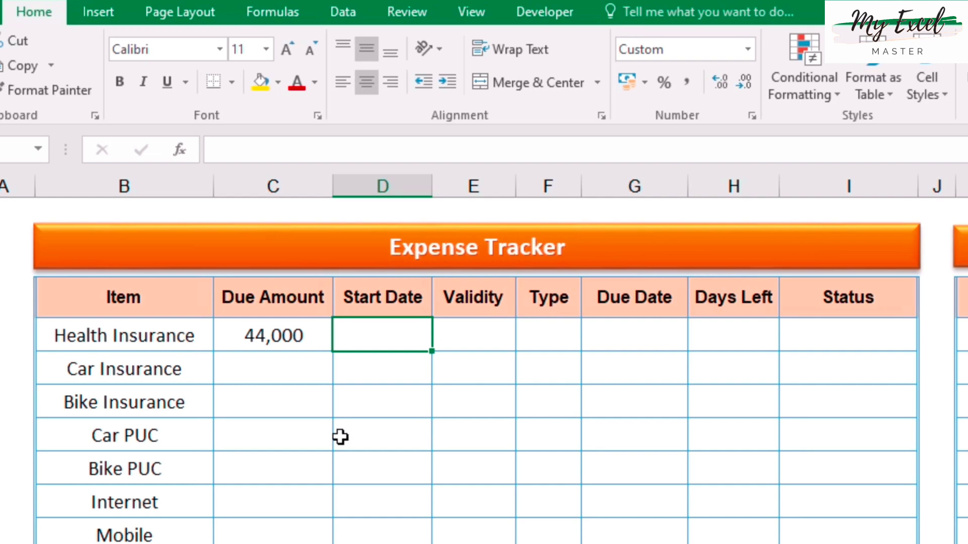
# Enter 15/2/2022 as the start date for Health Insurance
pyautogui.write('15/')
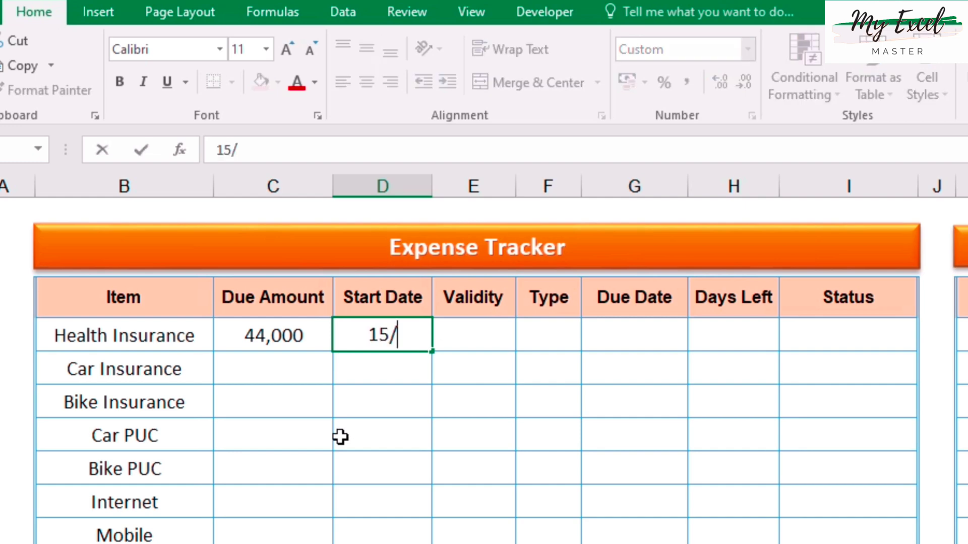
pyautogui.write('1/')
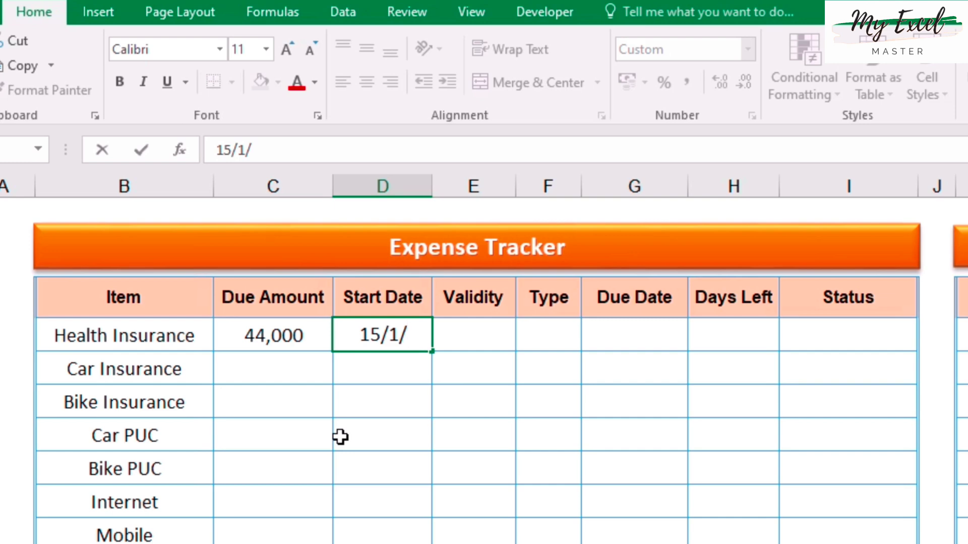
pyautogui.press('BackSpace')
pyautogui.press('BackSpace')
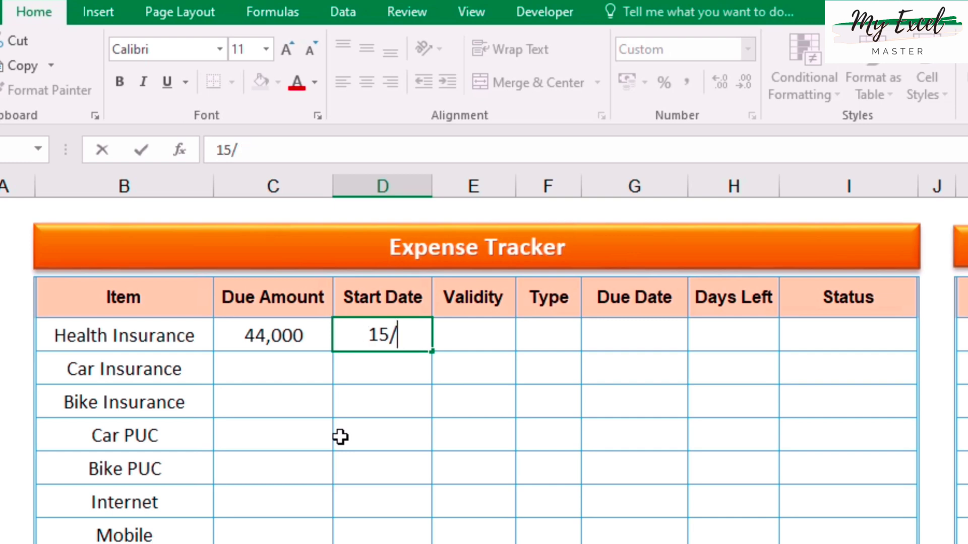
pyautogui.write('2/202')
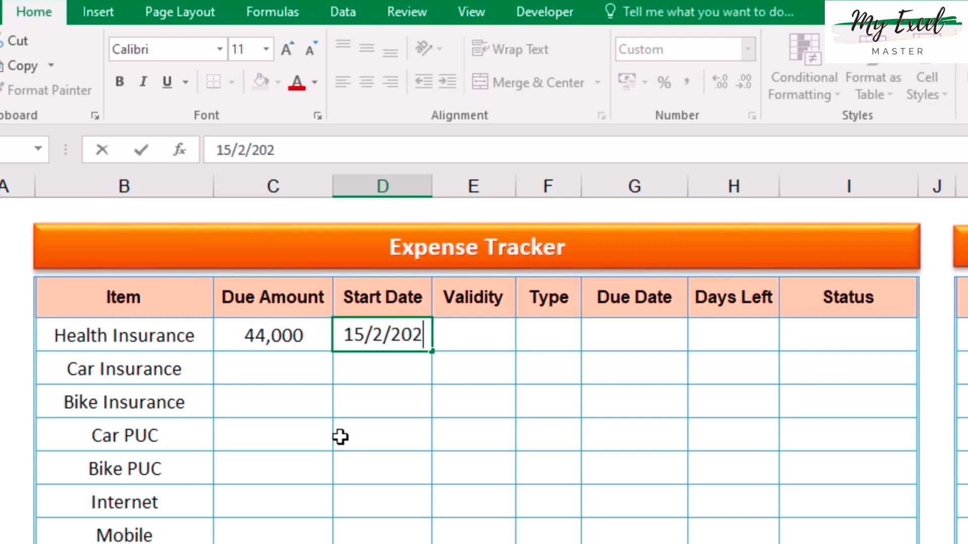
pyautogui.write('2')
pyautogui.press('Return')
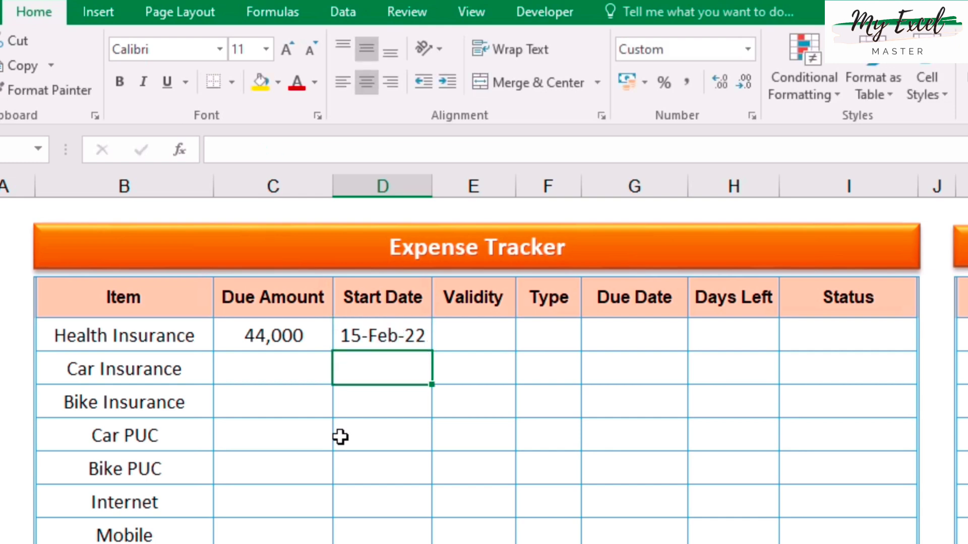
pyautogui.press('Up')
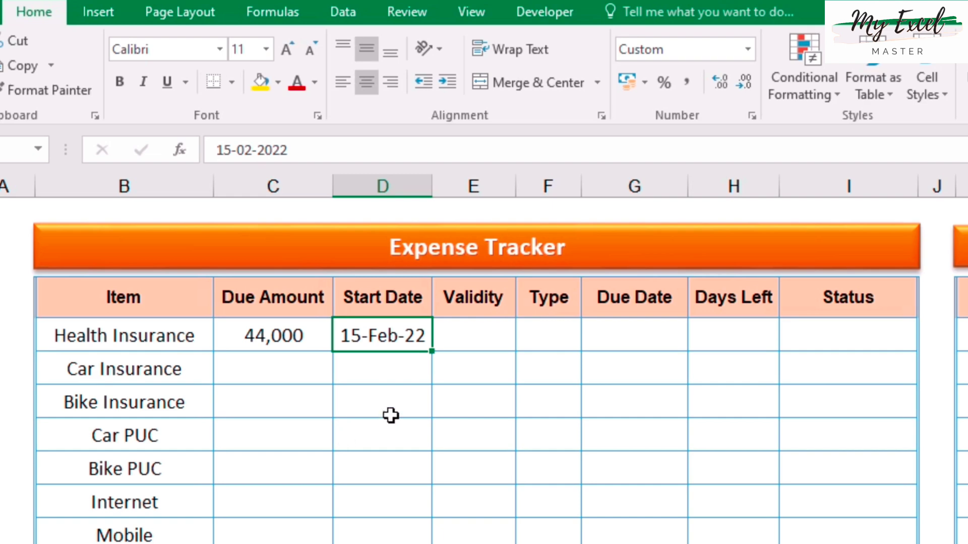
# Enter a validity of 1 for Health Insurance
pyautogui.click(467, 331)
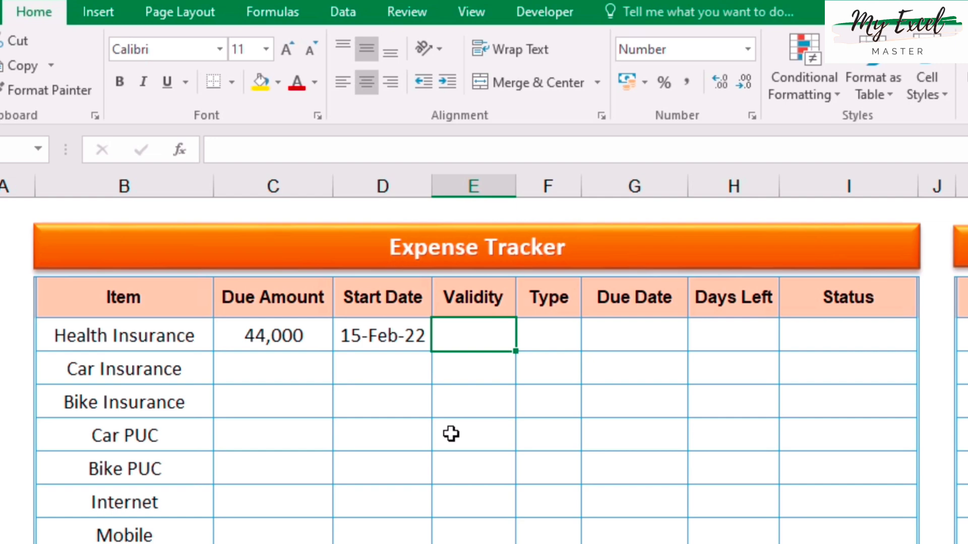
pyautogui.write('1')
pyautogui.press('Return')
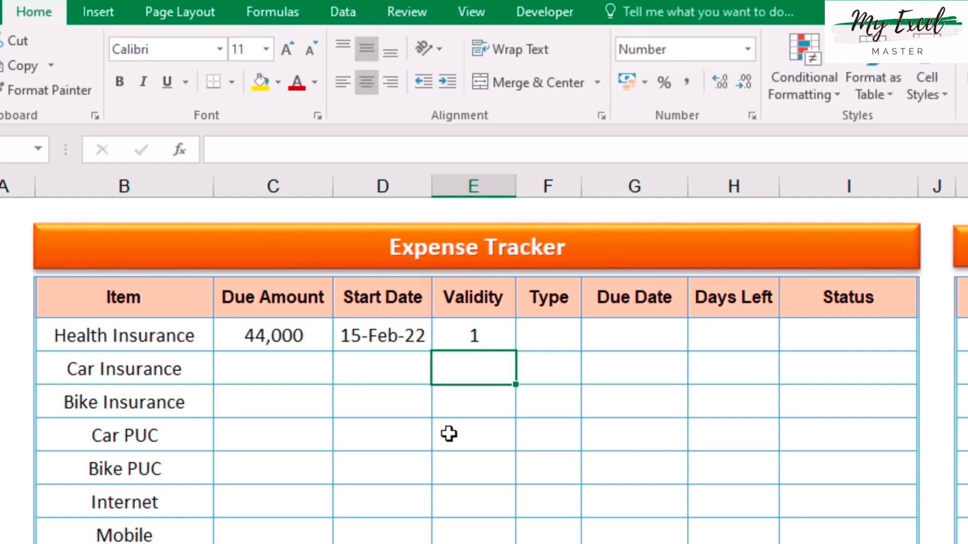
# Add list data validation with the source "Y, M" to the Type cell of the Health Insurance row
pyautogui.click(556, 335)
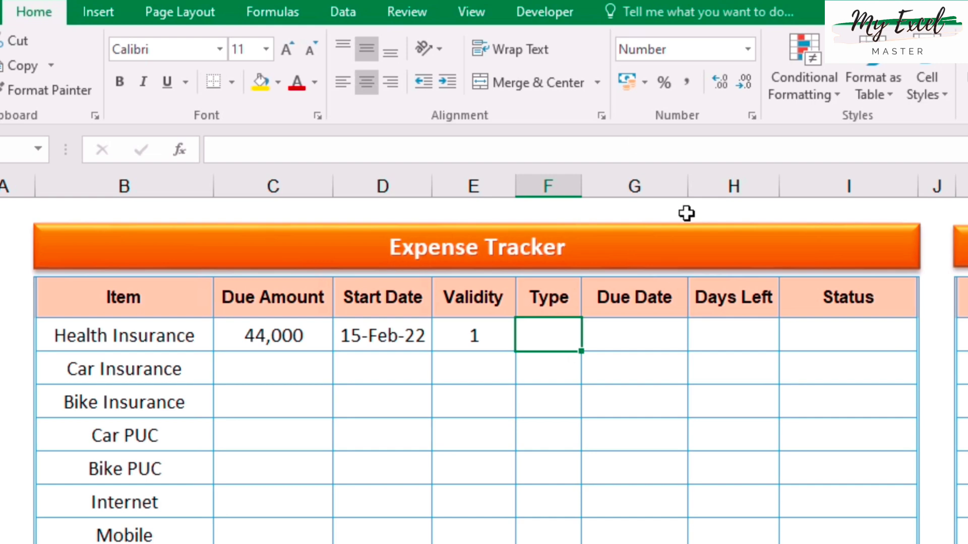
pyautogui.click(344, 11)
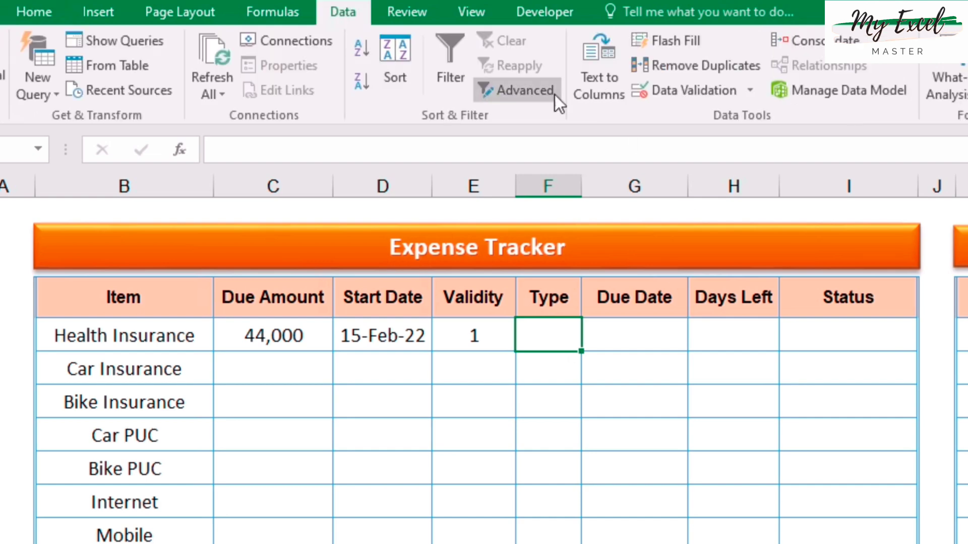
pyautogui.click(670, 92)
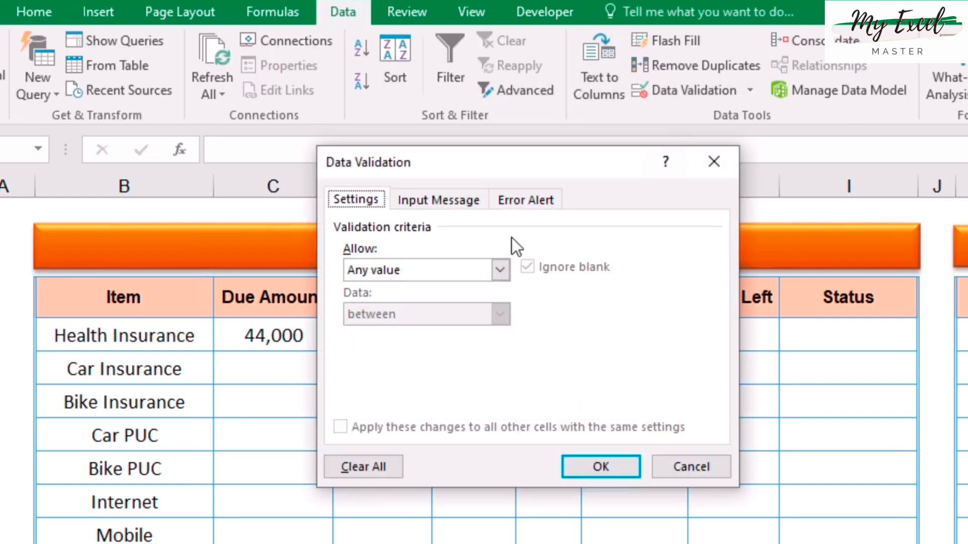
pyautogui.click(415, 269)
pyautogui.click(392, 330)
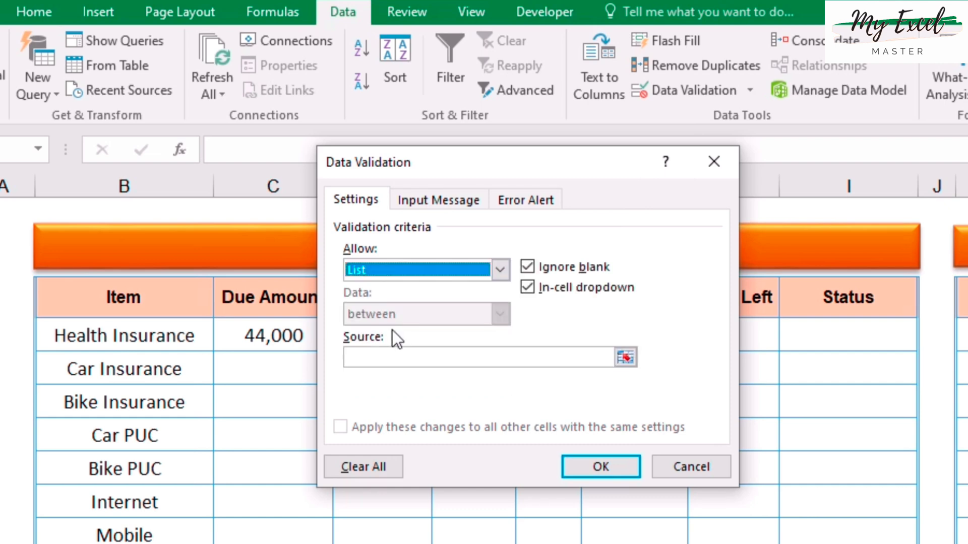
pyautogui.click(402, 357)
pyautogui.write('Y,')
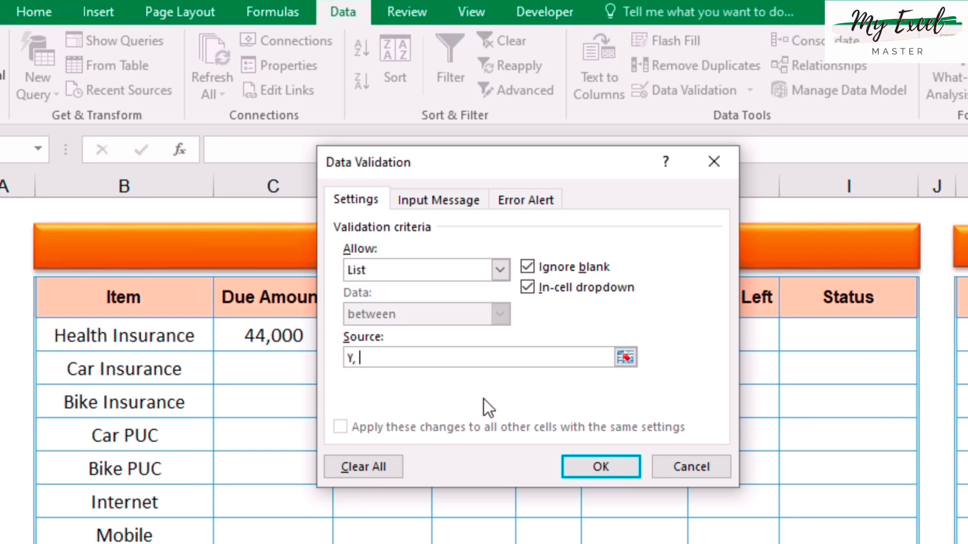
pyautogui.write(' M')
pyautogui.click(575, 469)
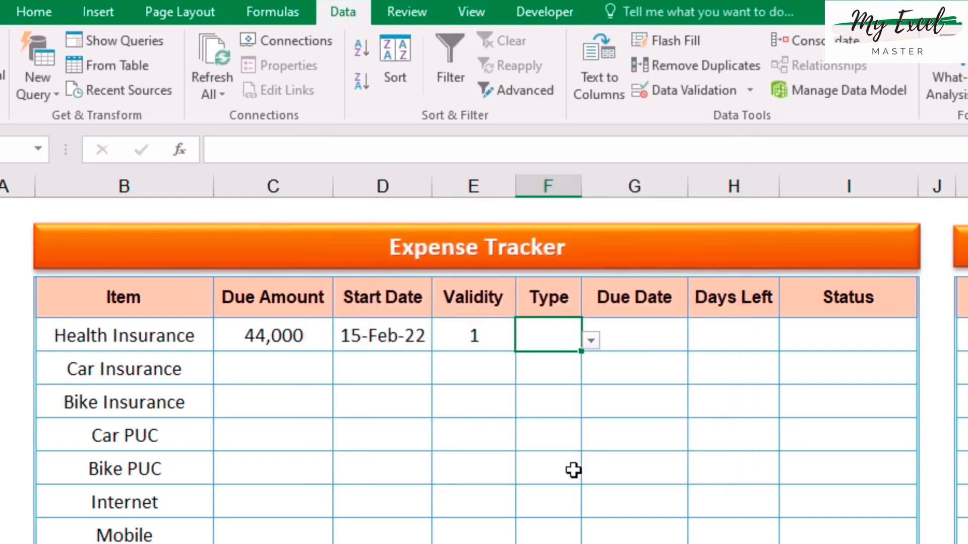
# Try the Type dropdown of the Health Insurance row by choosing Y, M and Y again
pyautogui.click(591, 341)
pyautogui.click(577, 366)
pyautogui.click(591, 342)
pyautogui.click(575, 379)
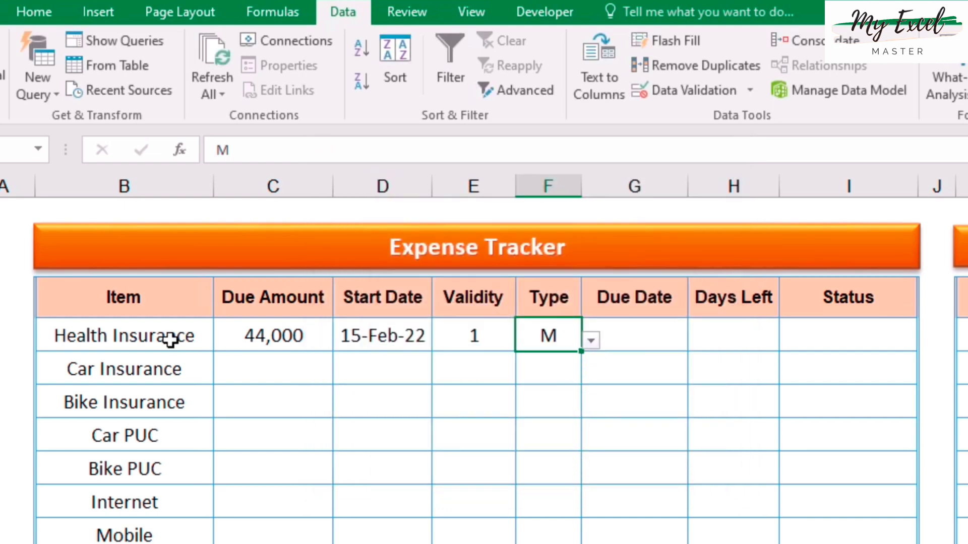
pyautogui.click(169, 338)
pyautogui.click(551, 339)
pyautogui.click(590, 341)
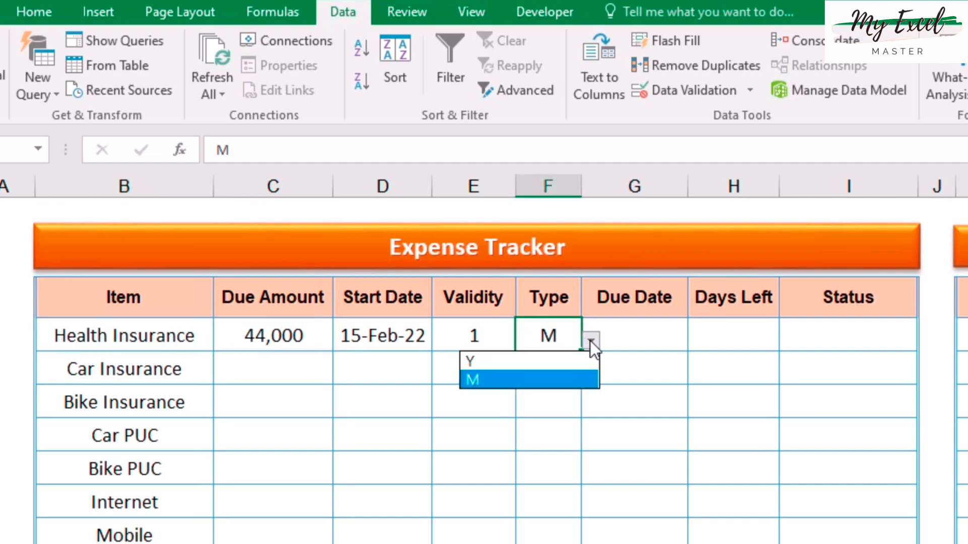
pyautogui.click(551, 361)
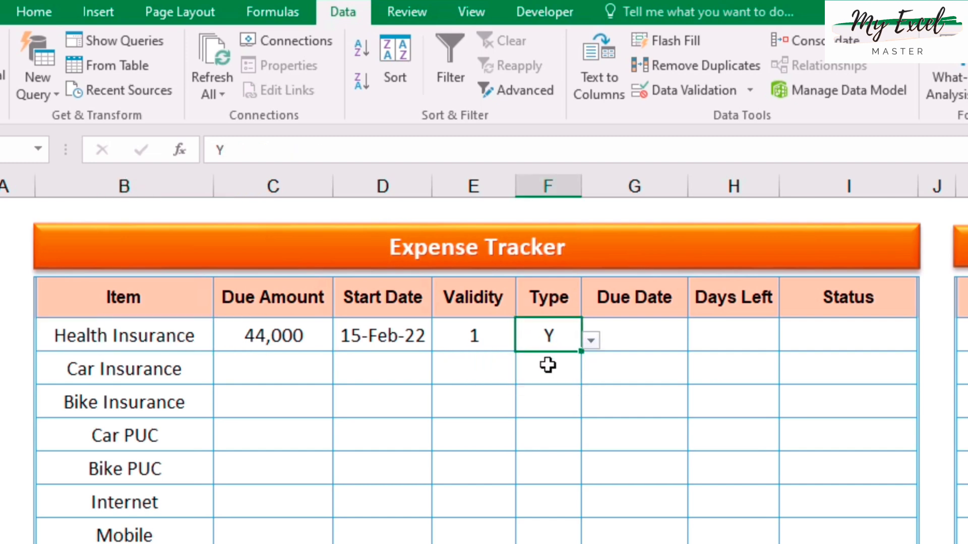
# Switch the Health Insurance type to M using its dropdown list
pyautogui.click(477, 348)
pyautogui.click(565, 338)
pyautogui.click(589, 341)
pyautogui.click(551, 380)
pyautogui.click(553, 393)
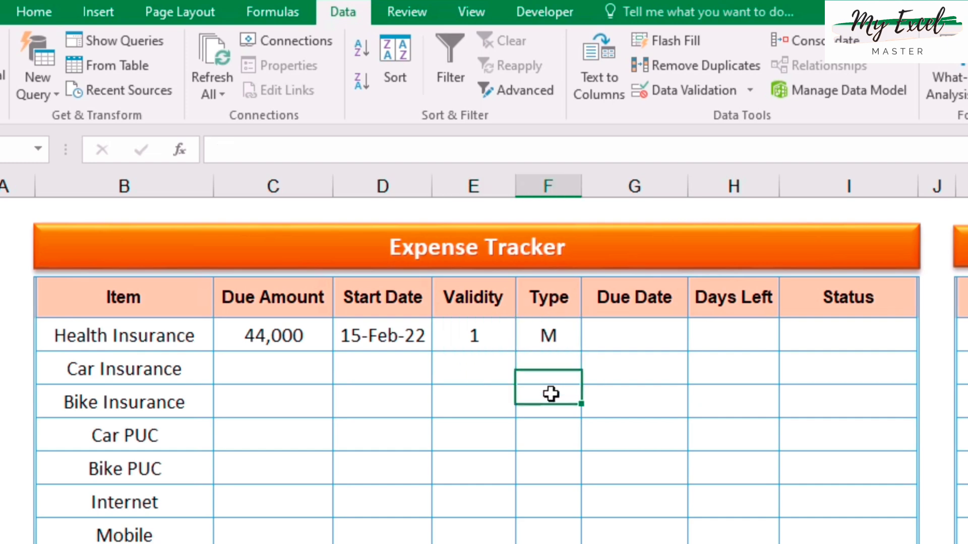
# Set the Health Insurance type to Y from its dropdown list
pyautogui.click(487, 342)
pyautogui.click(557, 338)
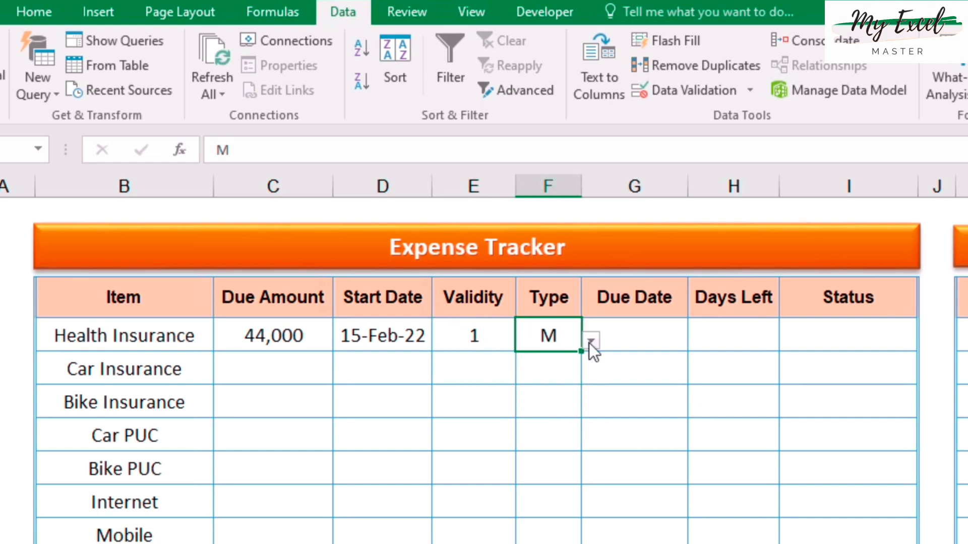
pyautogui.click(589, 343)
pyautogui.click(569, 362)
# Start a DATE formula in the Health Insurance Due Date cell with YEAR(D5) as the year argument
pyautogui.click(635, 343)
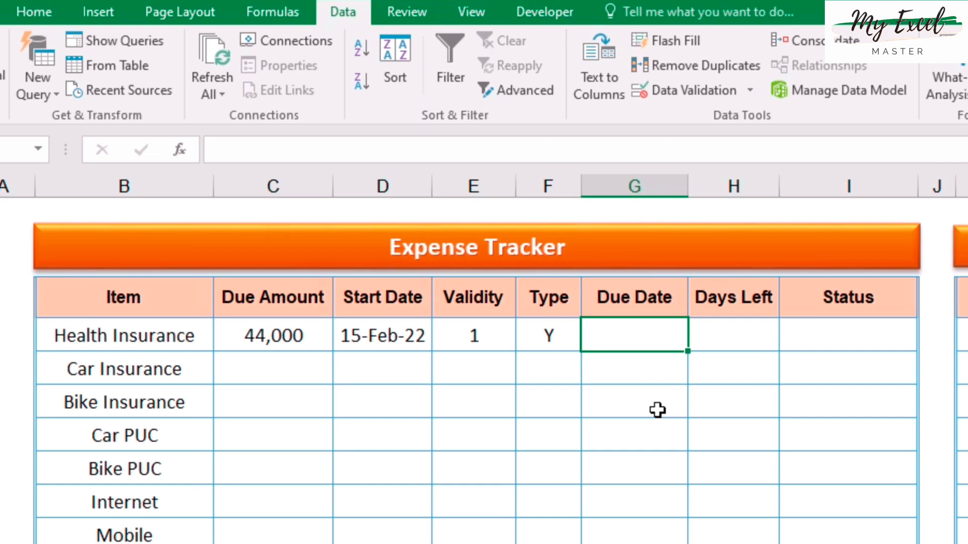
pyautogui.write('=')
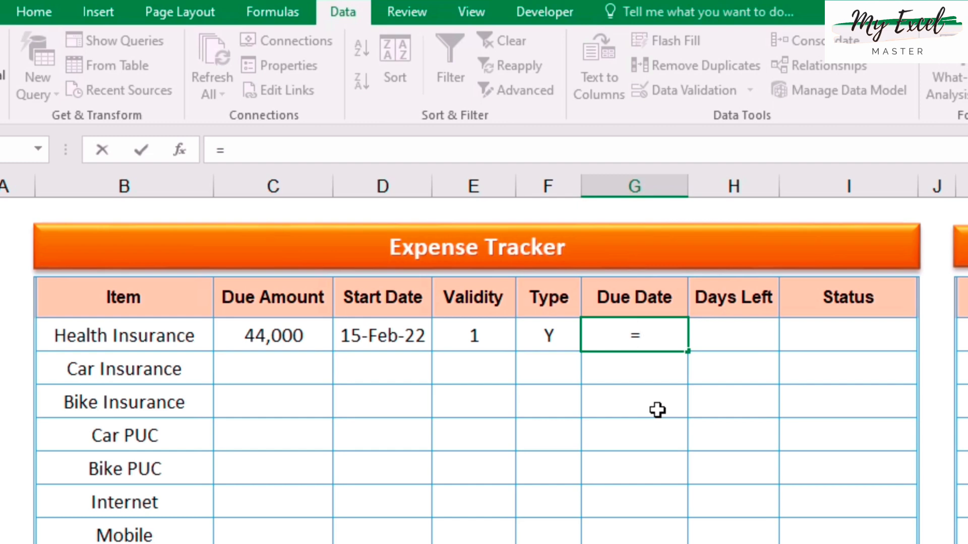
pyautogui.write('date')
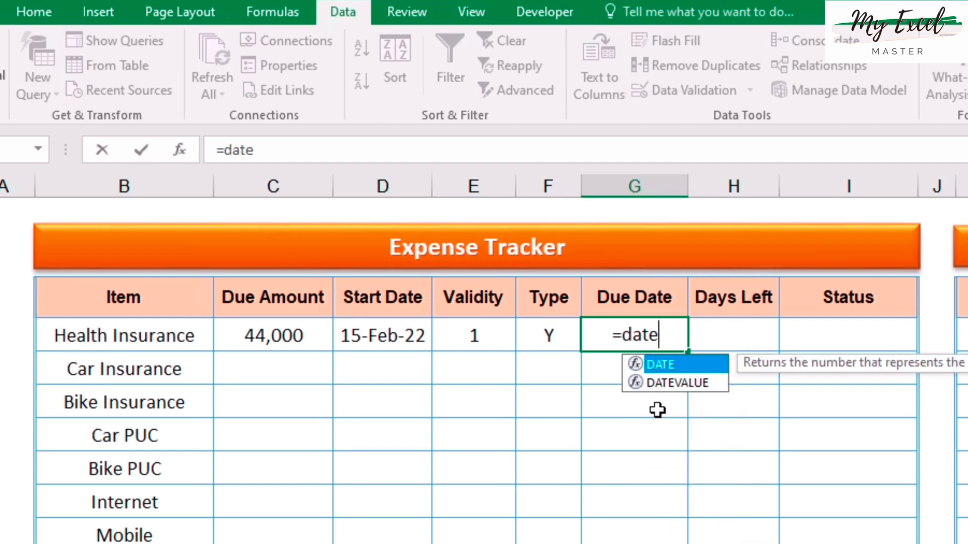
pyautogui.write('(')
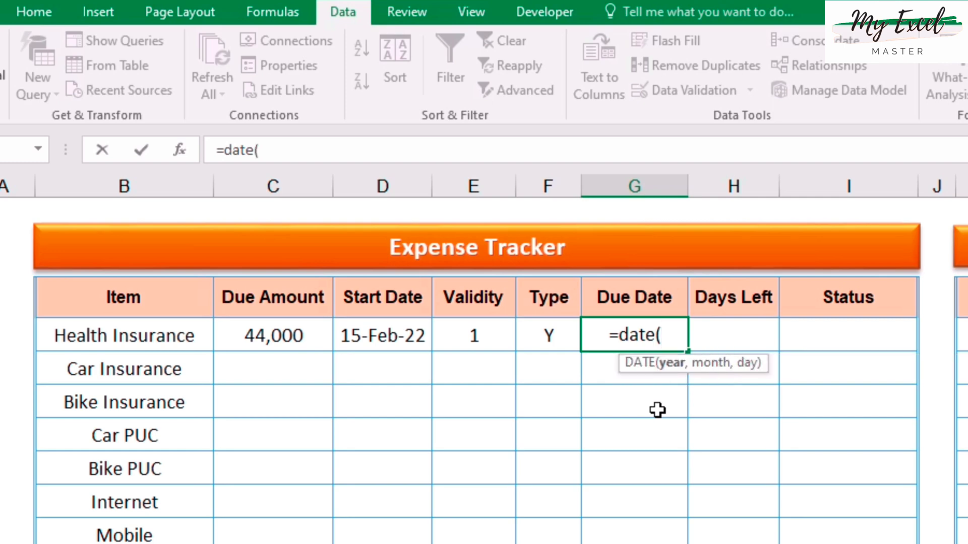
pyautogui.write('year(')
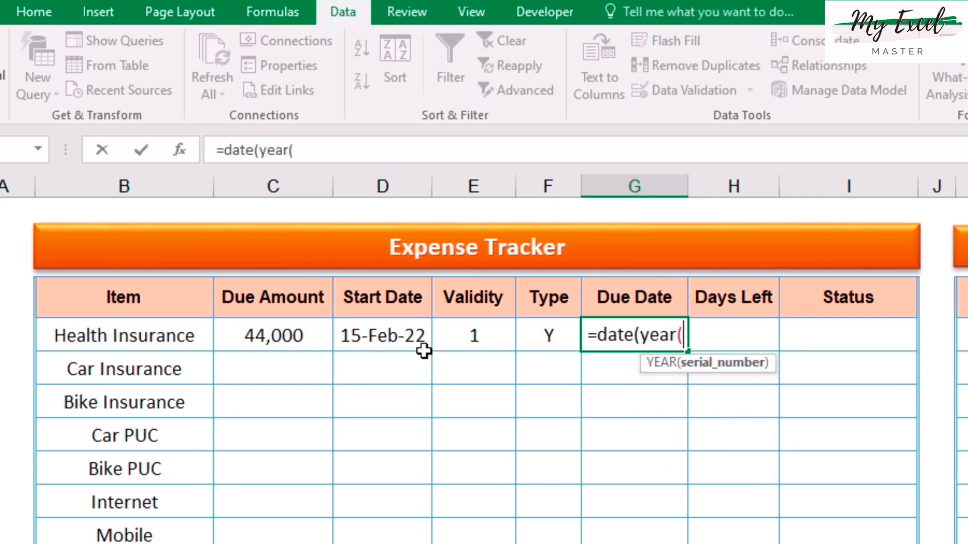
pyautogui.click(398, 335)
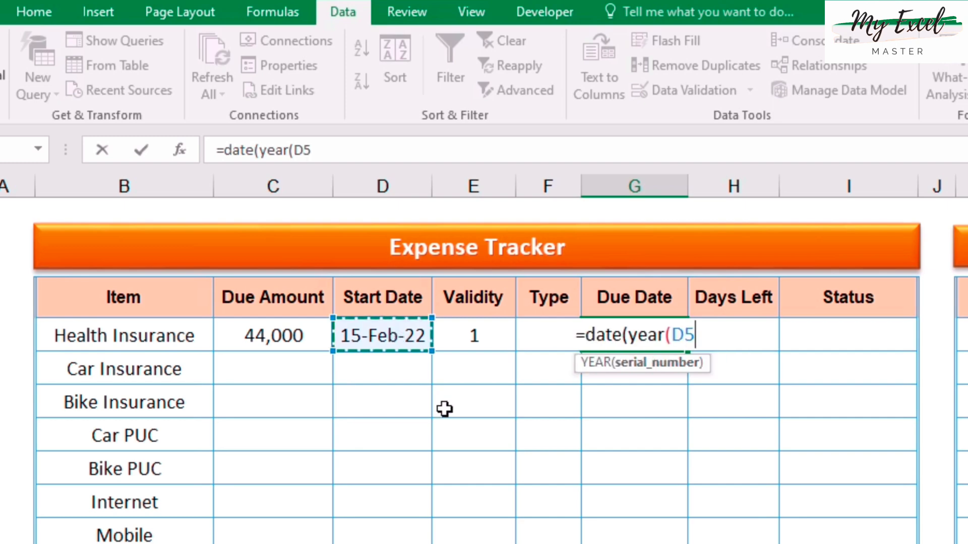
pyautogui.write(')')
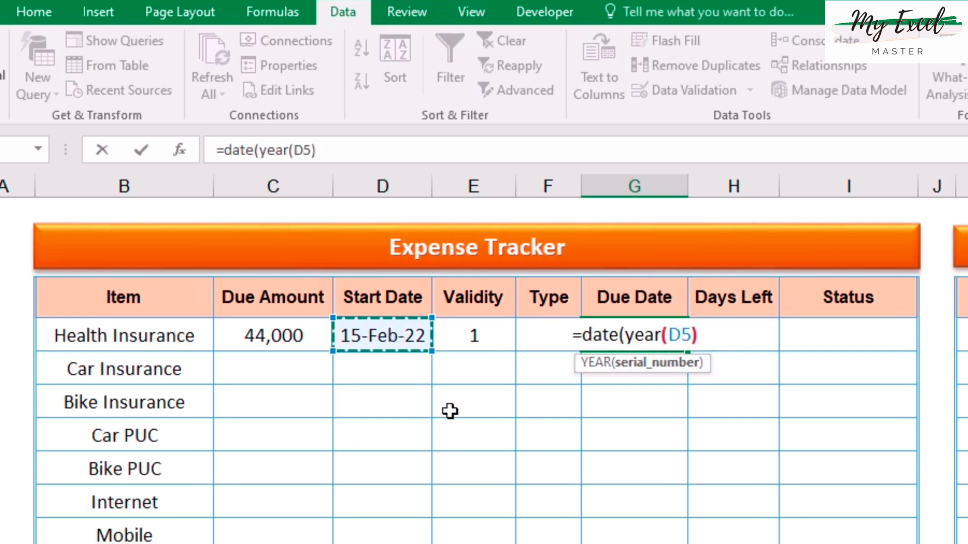
# Complete the Health Insurance Due Date formula with MONTH(D5) and DAY(D5) as the month and day arguments
pyautogui.write(',mont')
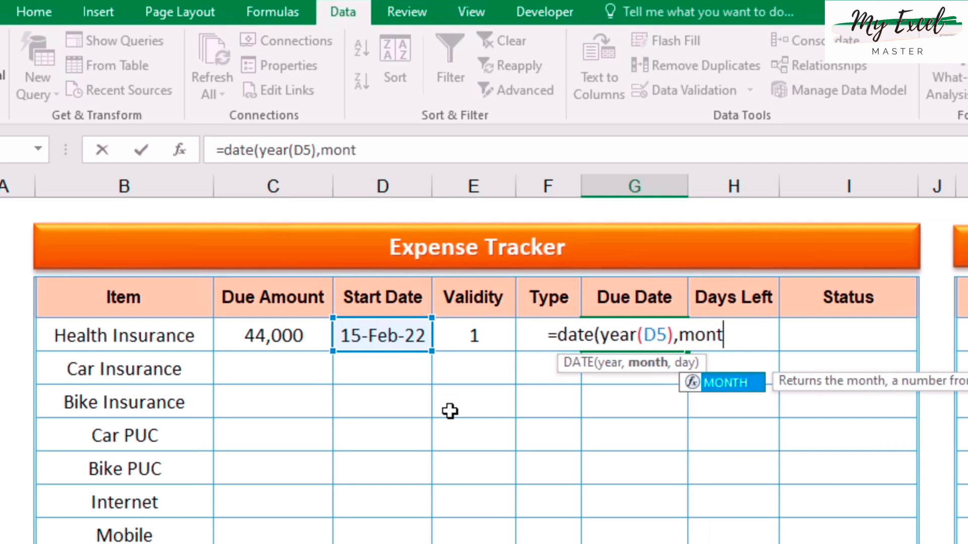
pyautogui.write('h(')
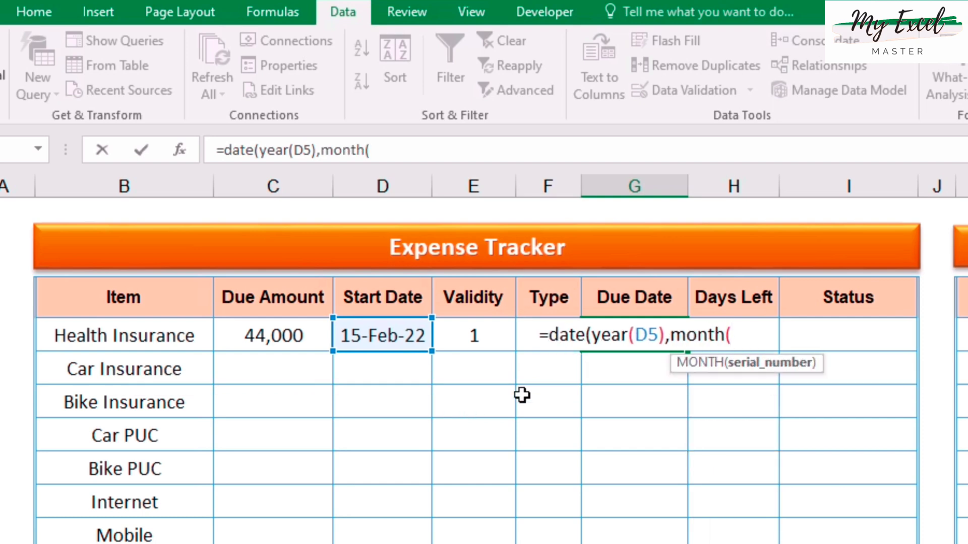
pyautogui.click(398, 335)
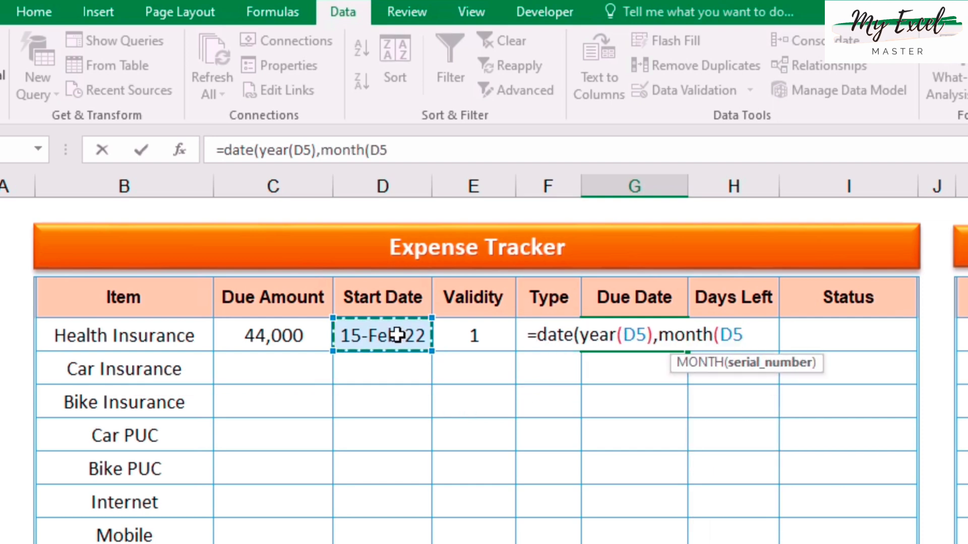
pyautogui.write('),')
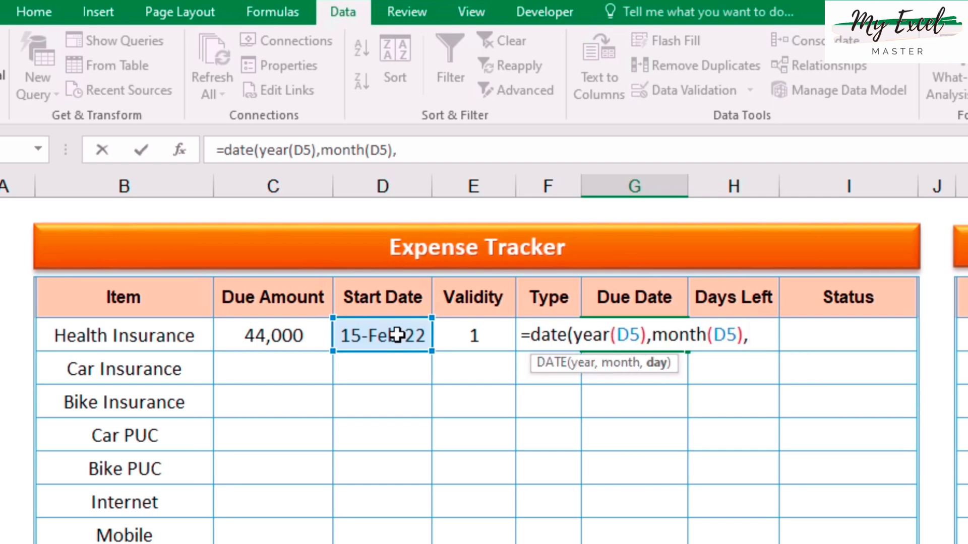
pyautogui.write('day')
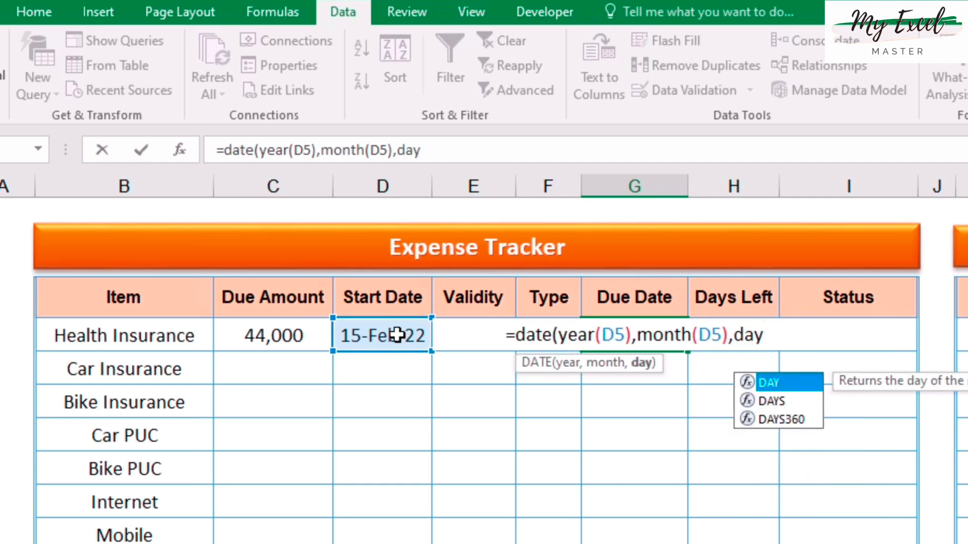
pyautogui.write('(')
pyautogui.click(398, 335)
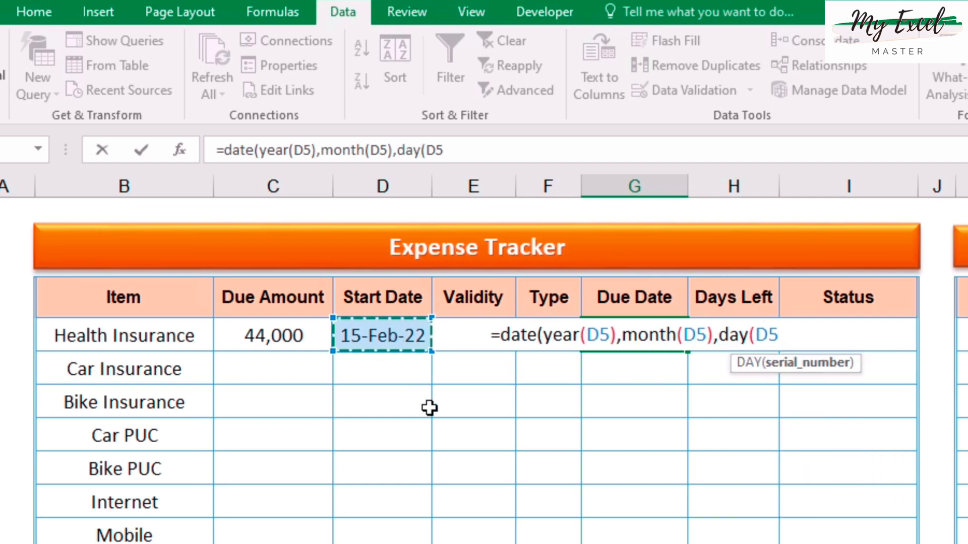
pyautogui.write('))')
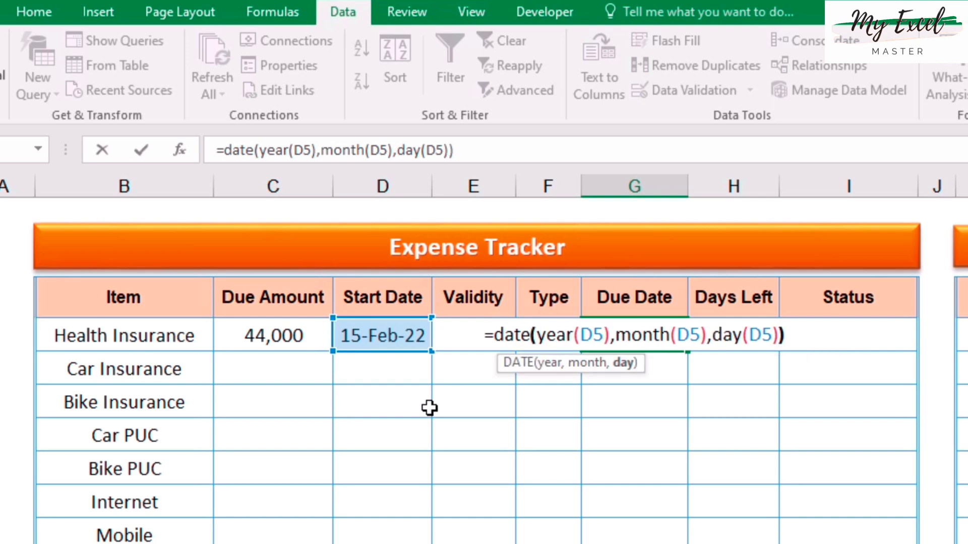
pyautogui.press('Return')
pyautogui.press('Up')
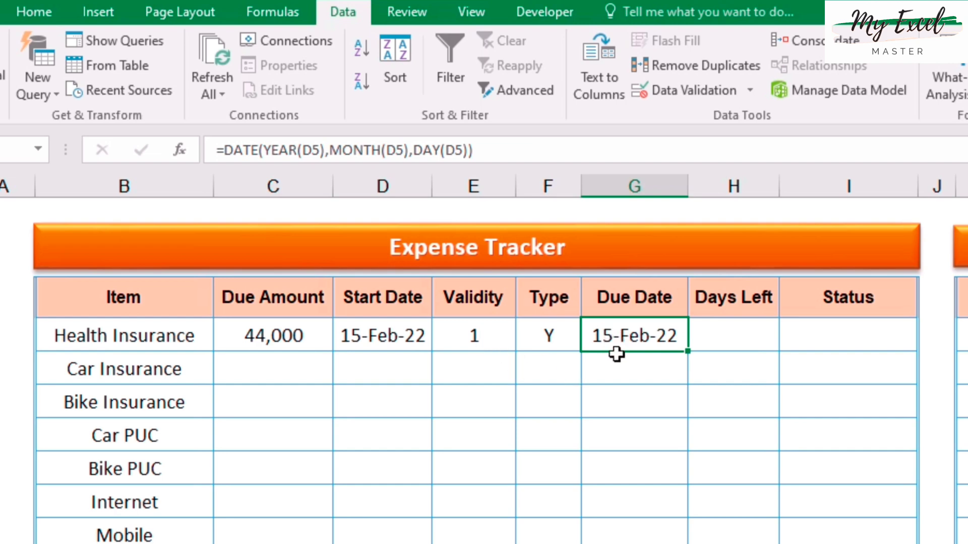
# Add the validity in E5 to the year argument of the Health Insurance Due Date formula
pyautogui.click(325, 154)
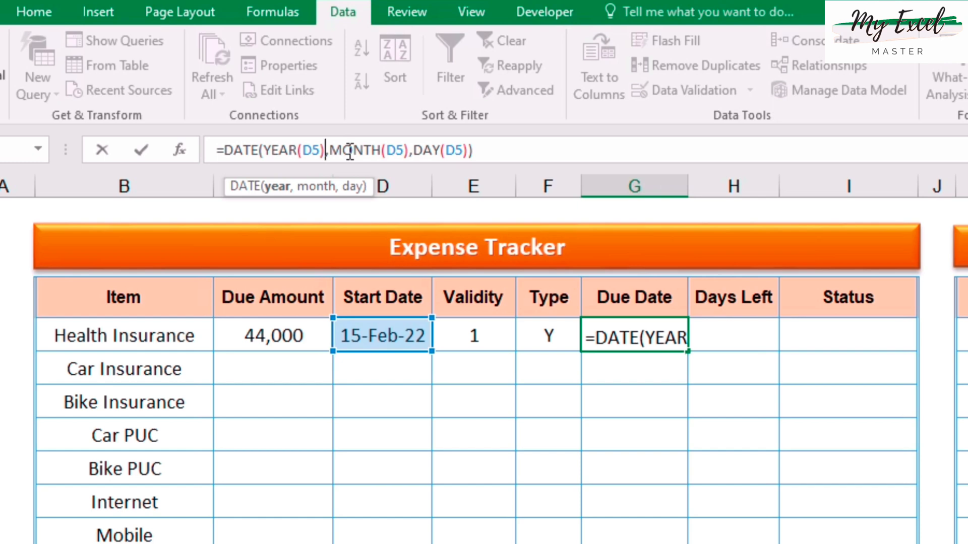
pyautogui.write('+')
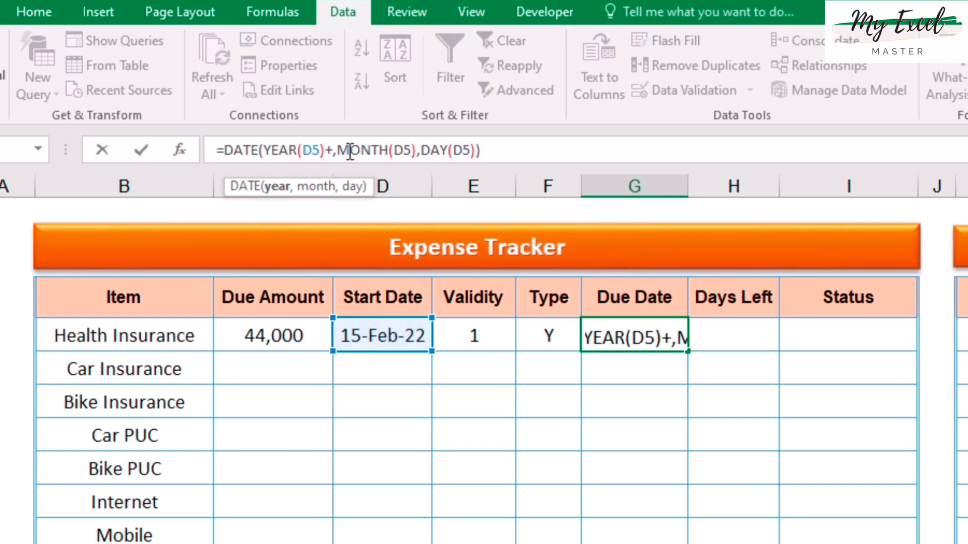
pyautogui.click(484, 338)
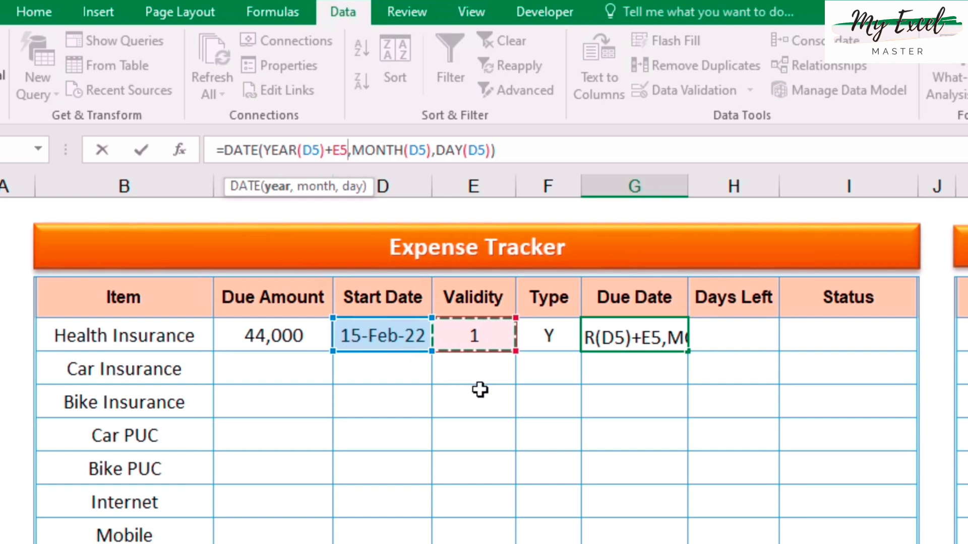
pyautogui.press('Return')
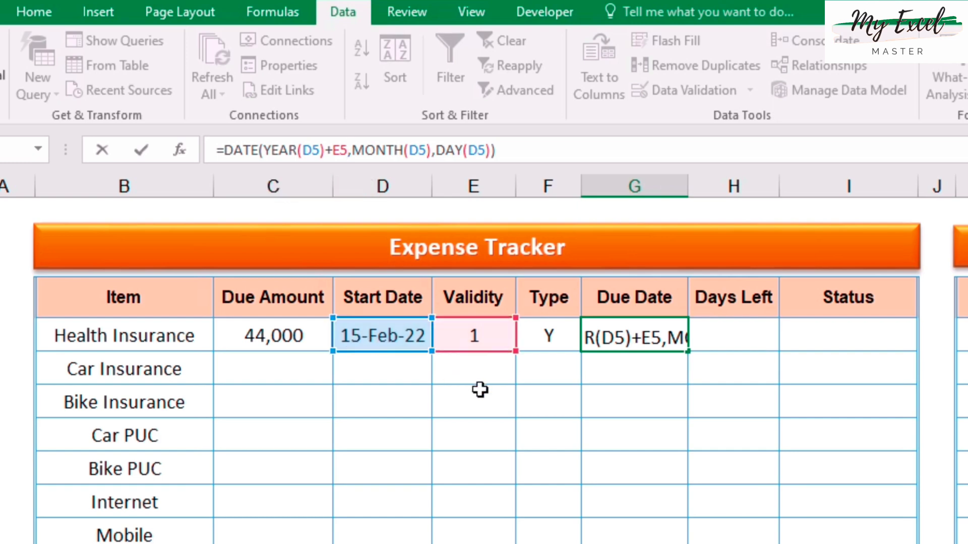
pyautogui.click(642, 337)
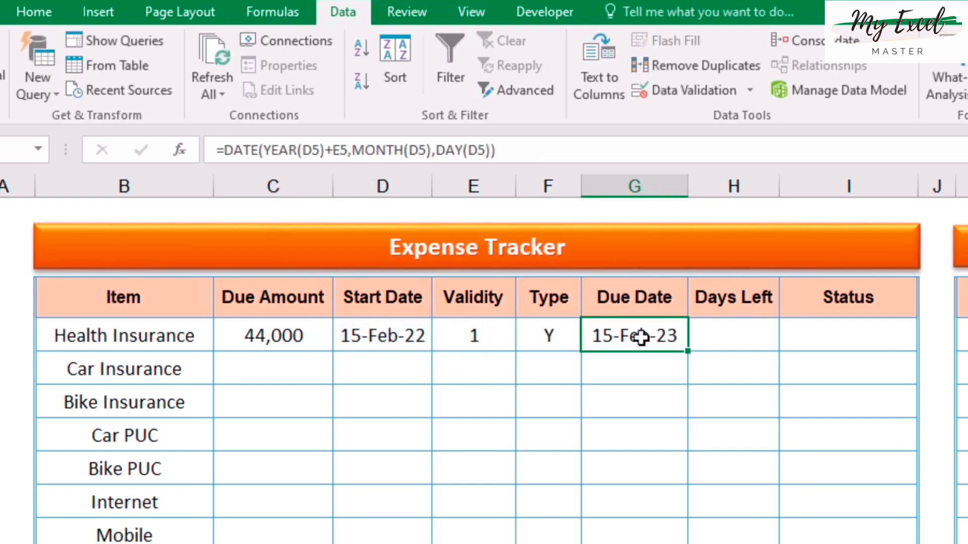
pyautogui.click(392, 336)
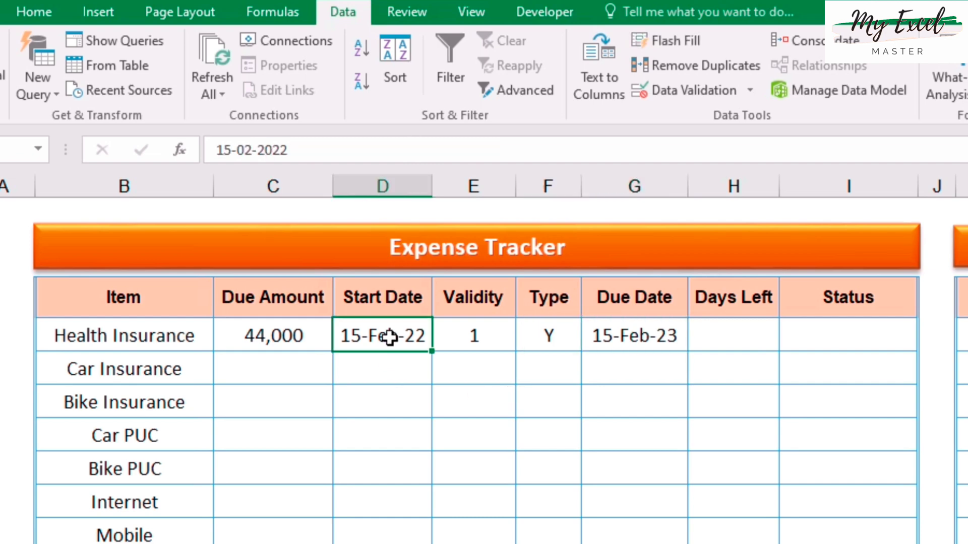
pyautogui.click(478, 338)
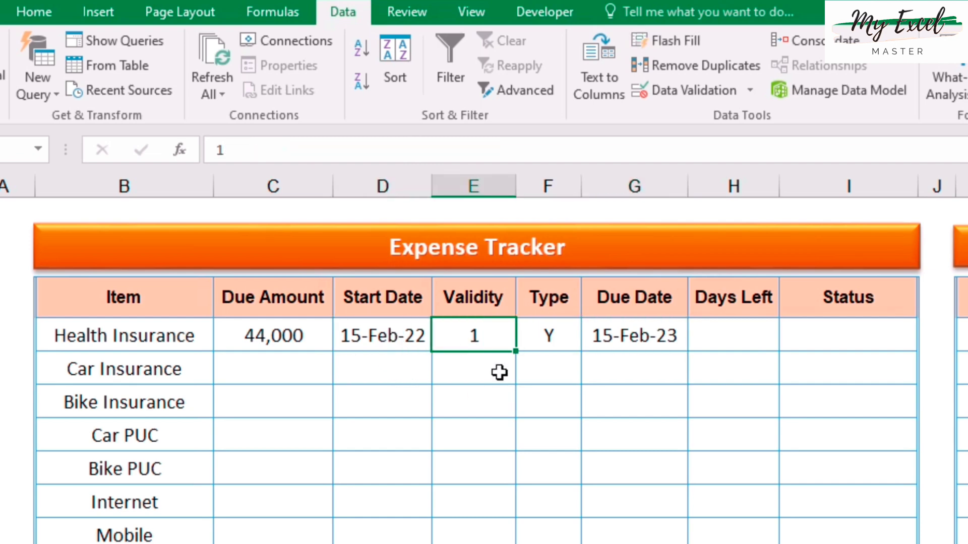
# Subtract 1 from the DAY(D5) argument in the Health Insurance Due Date formula
pyautogui.click(658, 339)
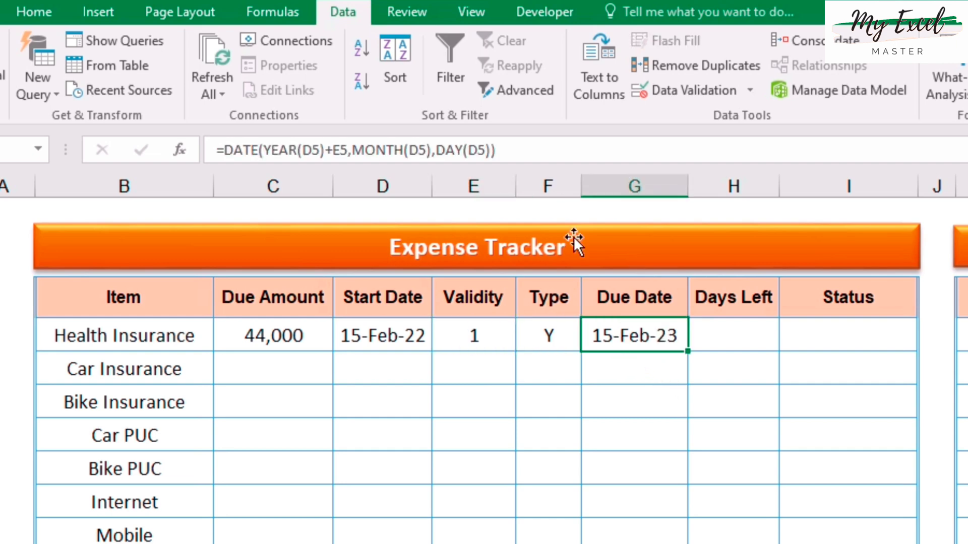
pyautogui.click(510, 150)
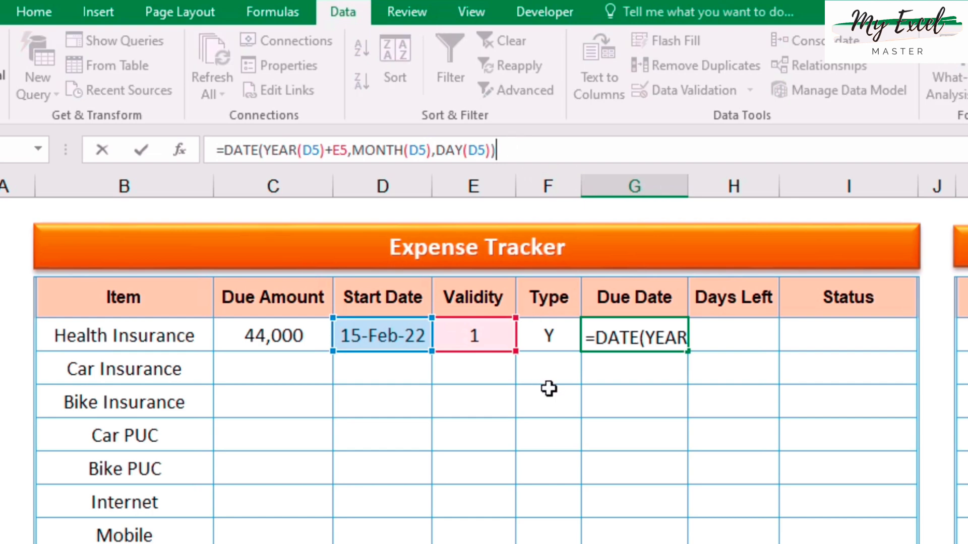
pyautogui.press('Left')
pyautogui.write('-1')
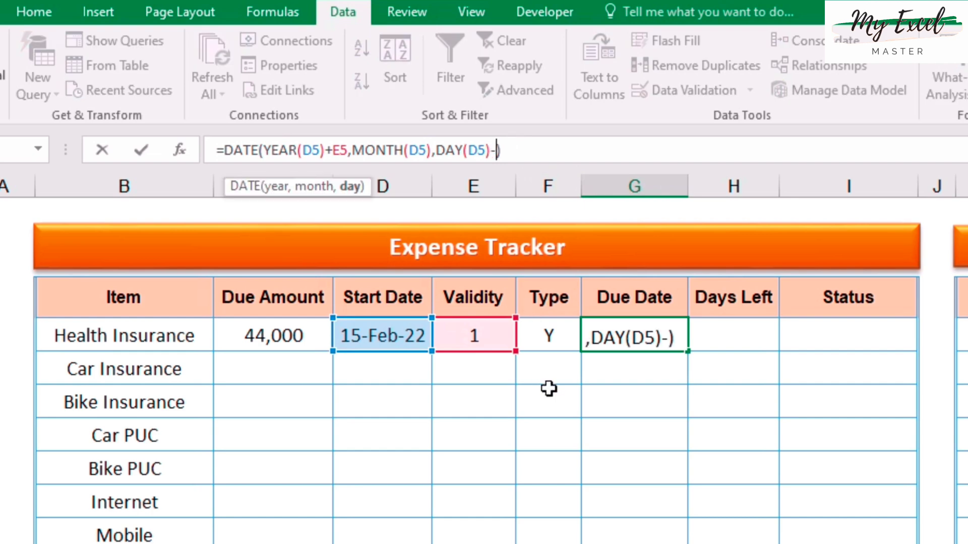
pyautogui.press('Return')
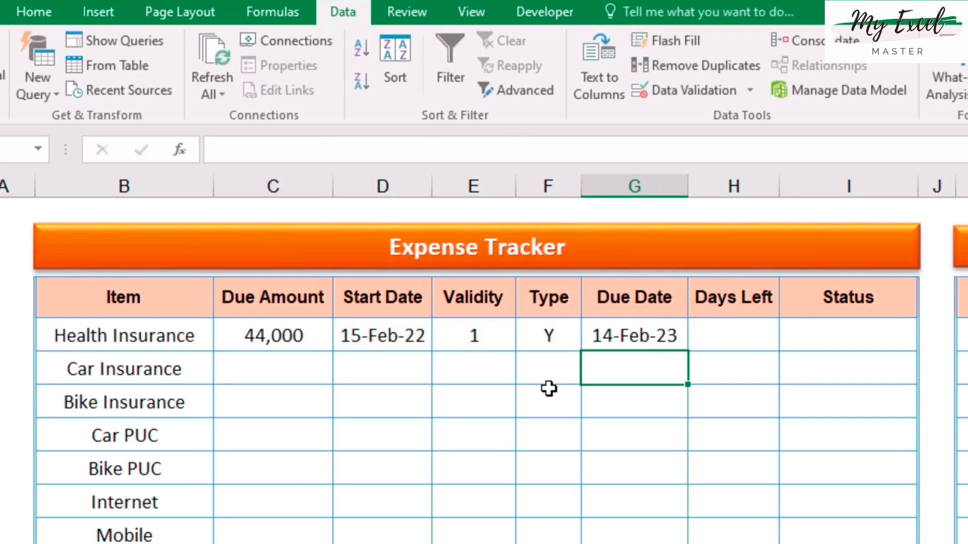
pyautogui.click(391, 330)
pyautogui.click(611, 335)
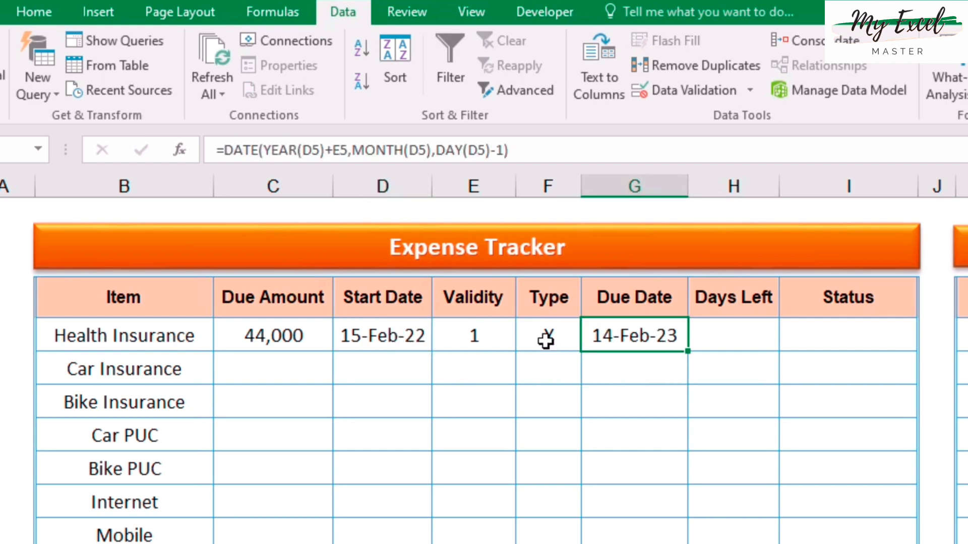
# Change the Health Insurance type to M using its dropdown list
pyautogui.click(549, 335)
pyautogui.click(591, 343)
pyautogui.click(555, 380)
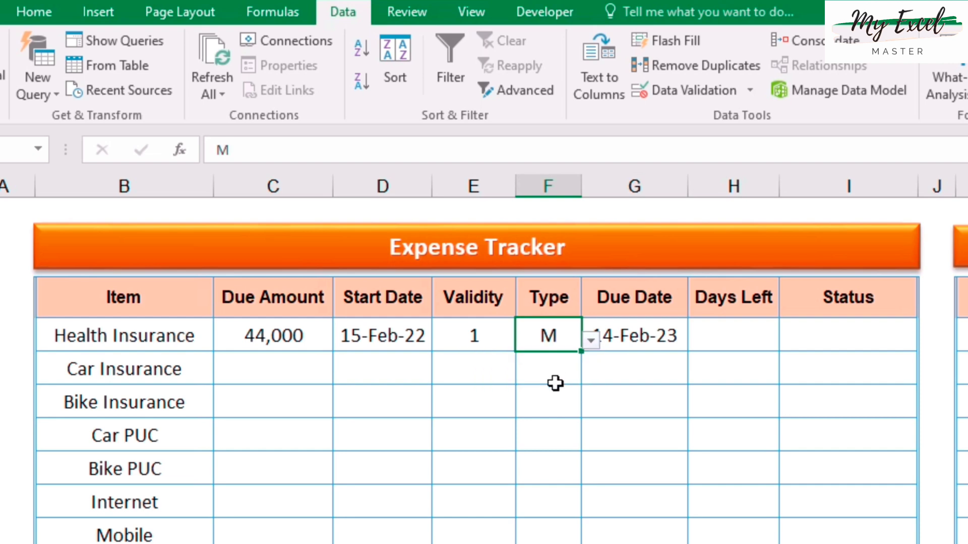
# Copy the whole DATE expression, without the equals sign, from the Health Insurance Due Date formula
pyautogui.click(636, 334)
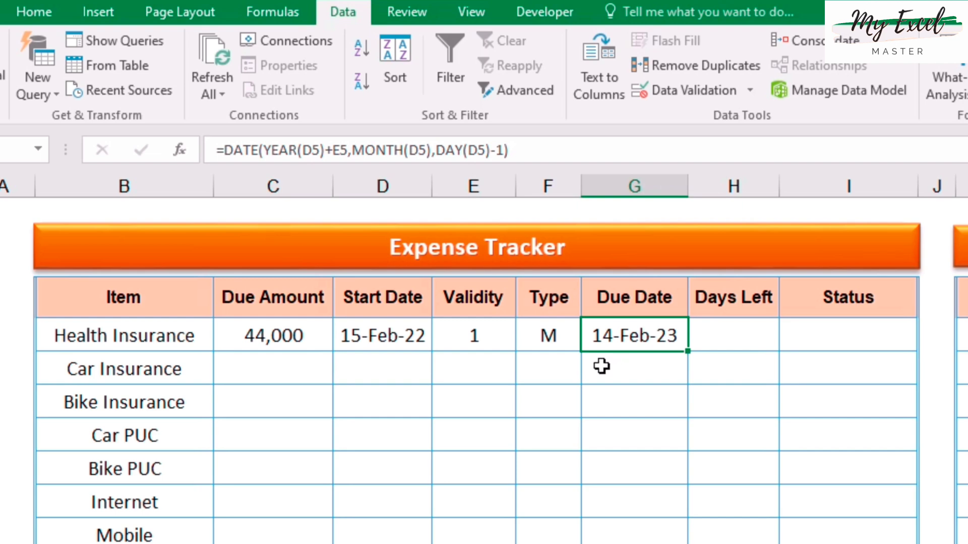
pyautogui.click(228, 150)
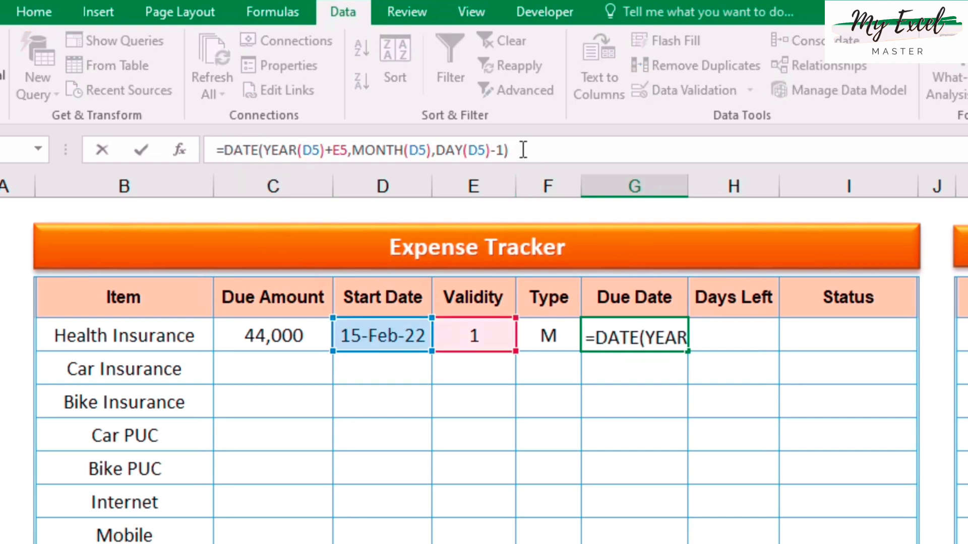
pyautogui.moveTo(523, 150); pyautogui.dragTo(225, 151)
pyautogui.hotkey('ctrl', 'c')
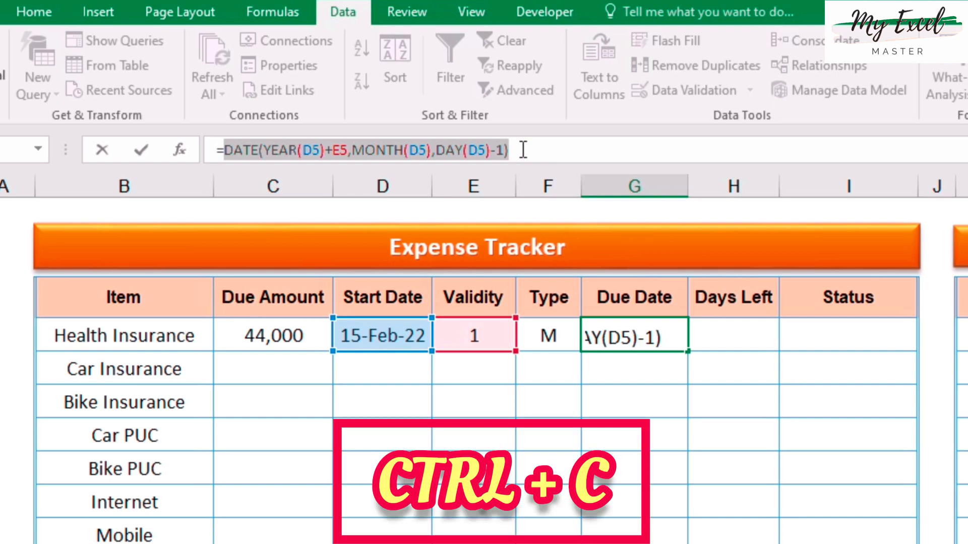
# Insert an IF function before the DATE expression with F5="Y" as its logical test
pyautogui.click(225, 150)
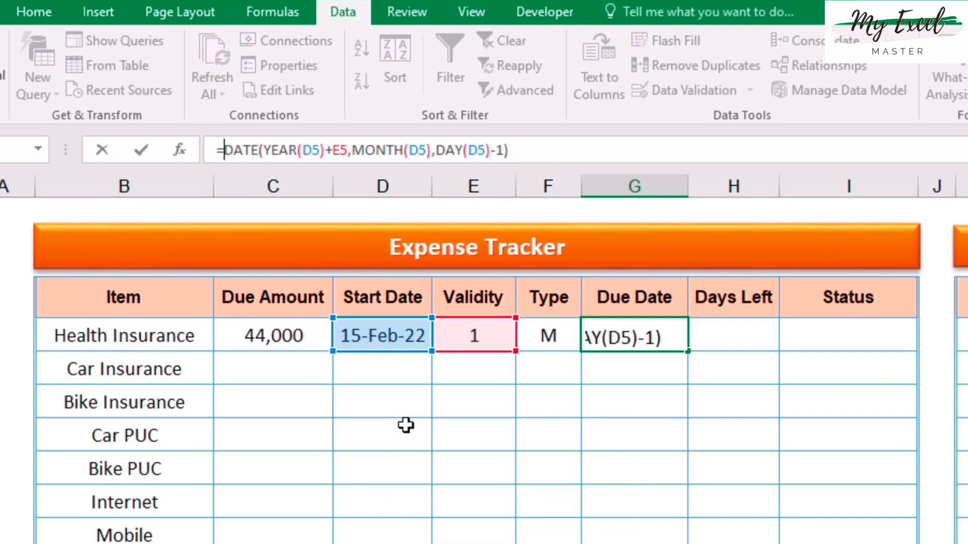
pyautogui.write('if(')
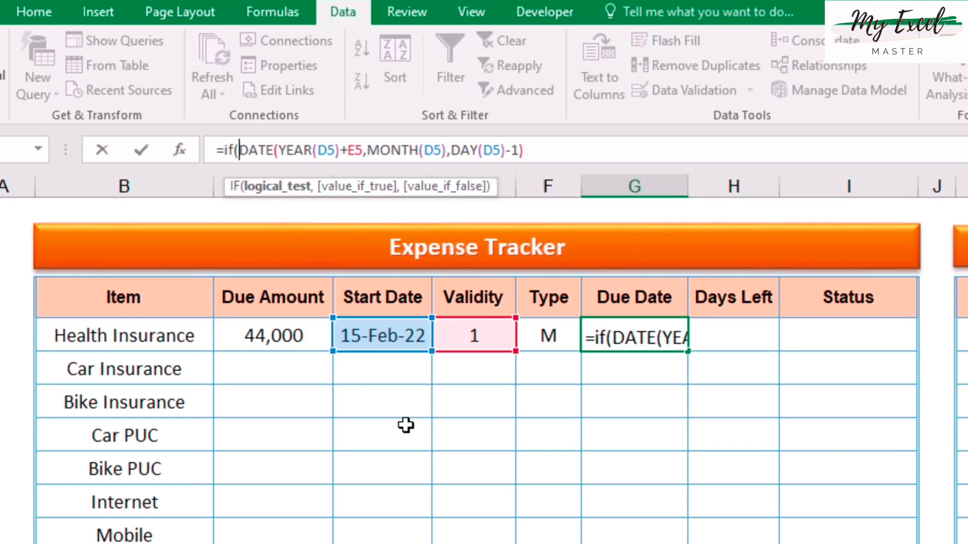
pyautogui.click(555, 342)
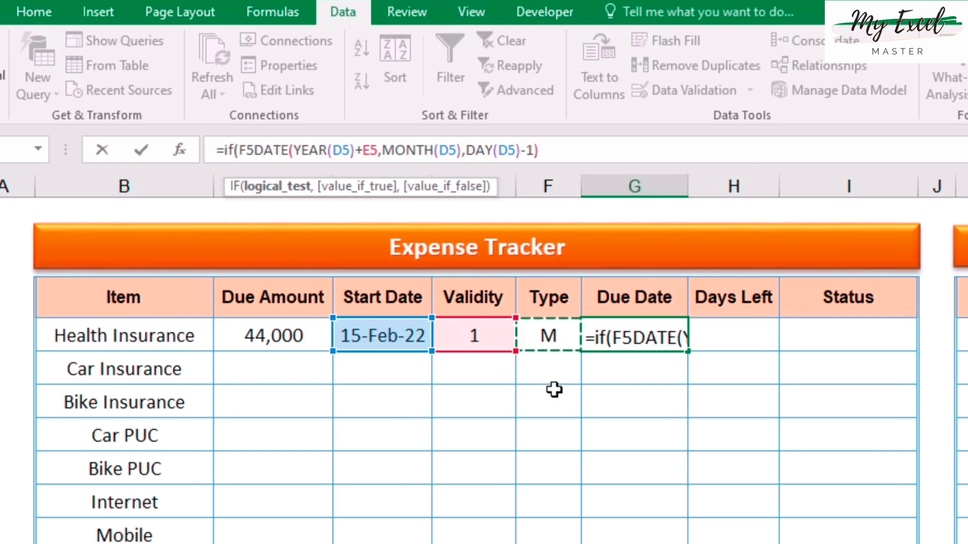
pyautogui.write('="')
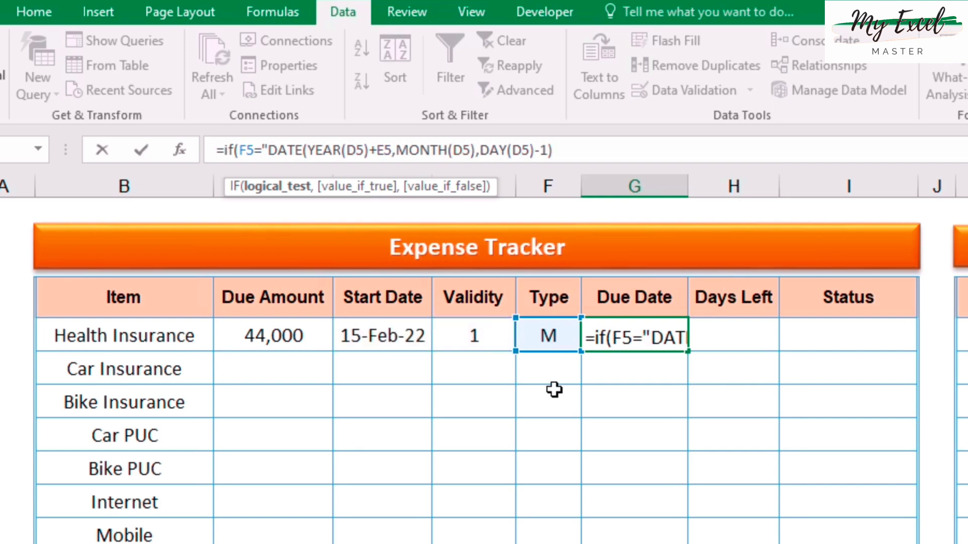
pyautogui.write('Y')
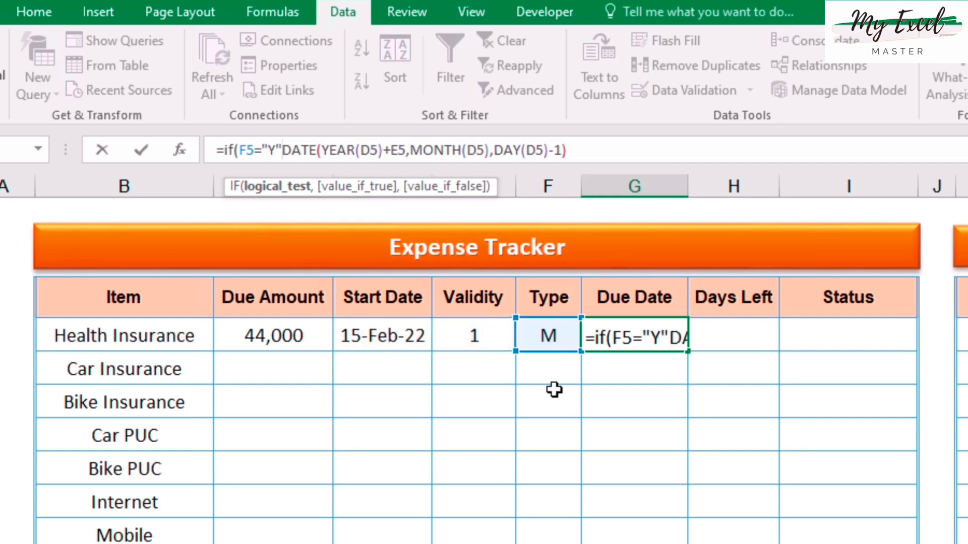
pyautogui.write(',')
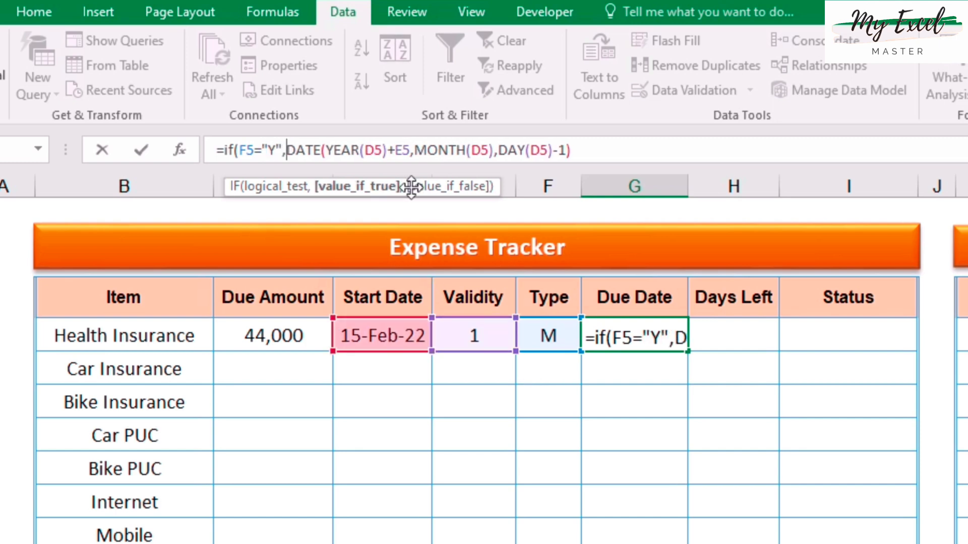
# Paste the copied DATE expression as the IF function's value if false
pyautogui.click(609, 150)
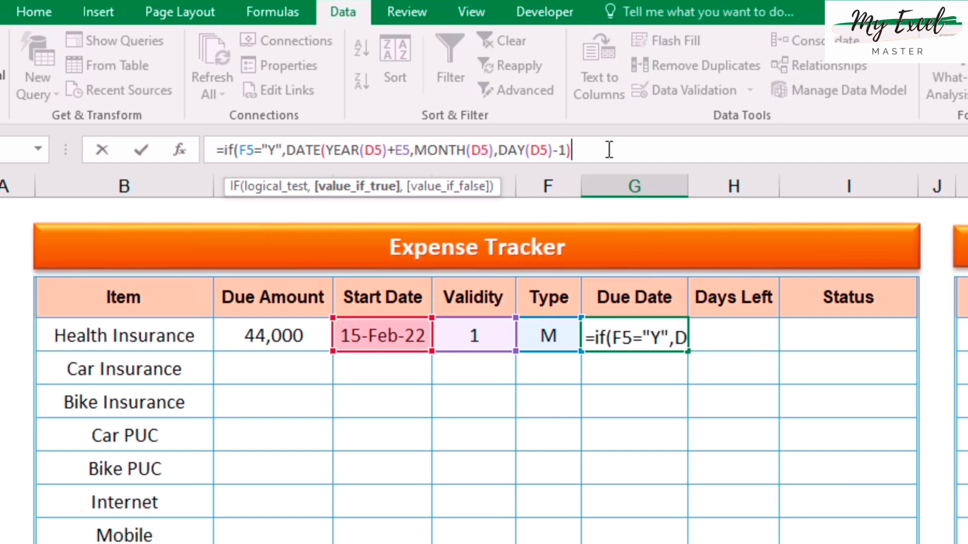
pyautogui.write(',')
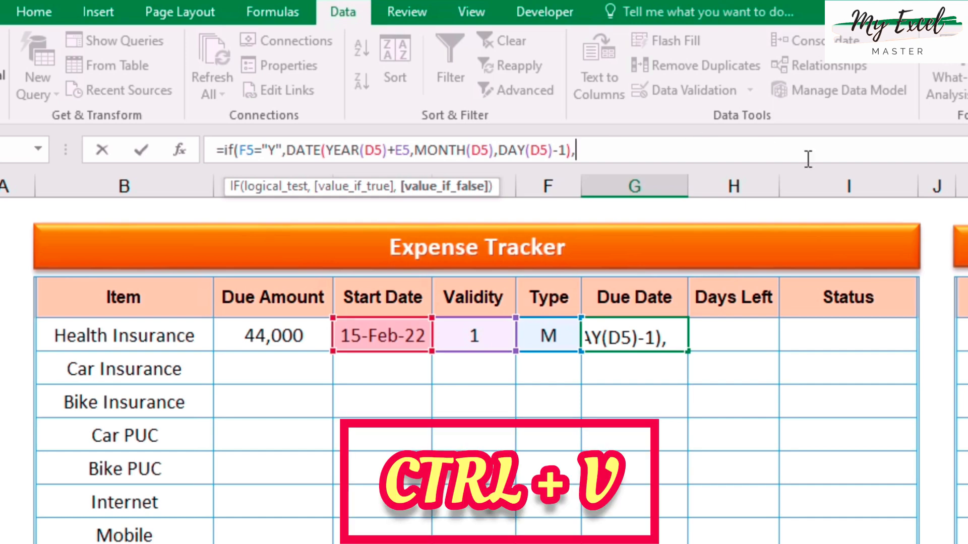
pyautogui.hotkey('ctrl', 'v')
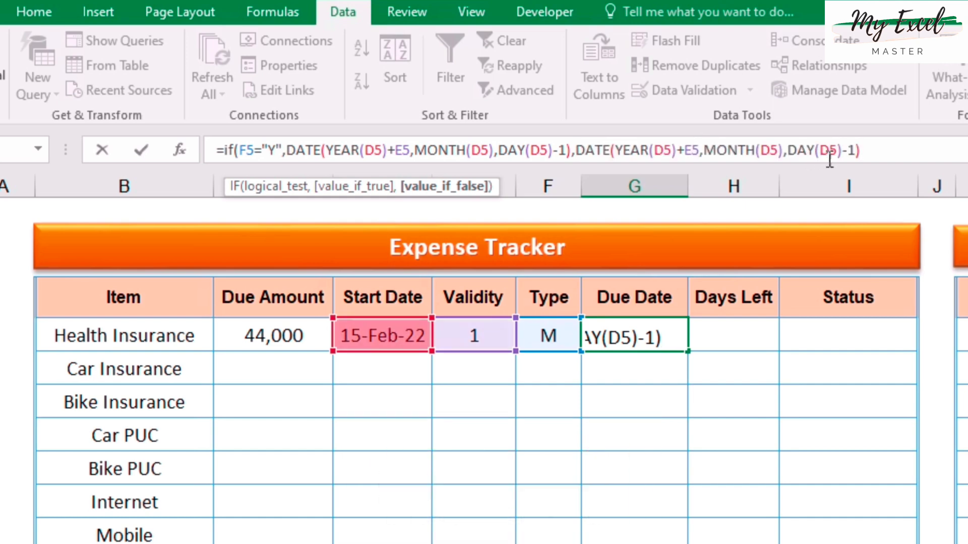
# Remove +E5 from the year argument of the second DATE expression
pyautogui.click(678, 151)
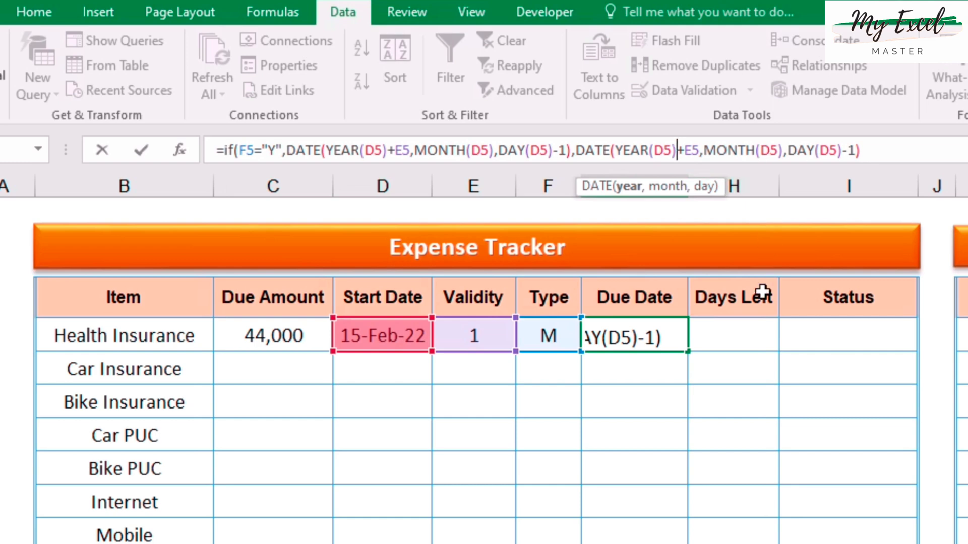
pyautogui.press('Delete')
pyautogui.press('Delete')
pyautogui.press('Delete')
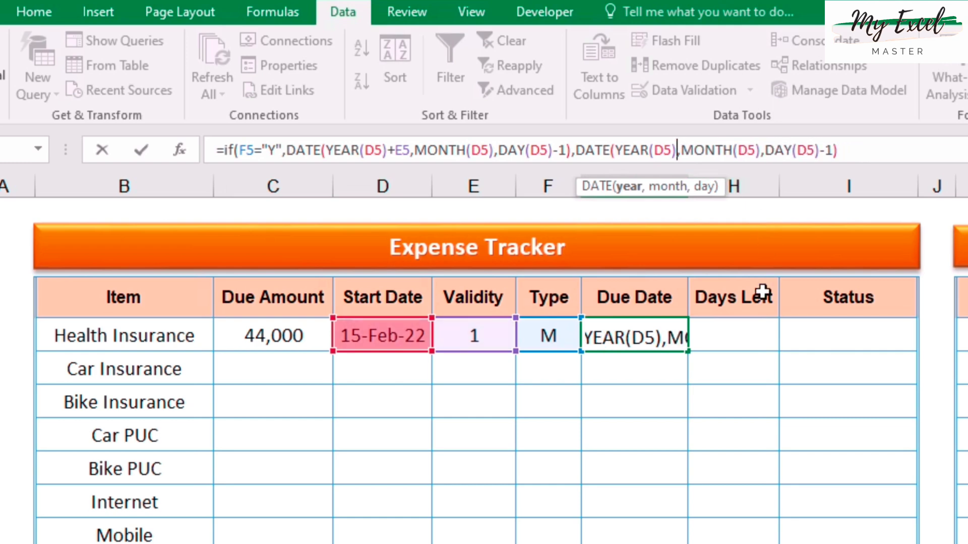
# Add +E5 to the month argument of the second DATE expression, and close and commit the IF formula
pyautogui.click(762, 151)
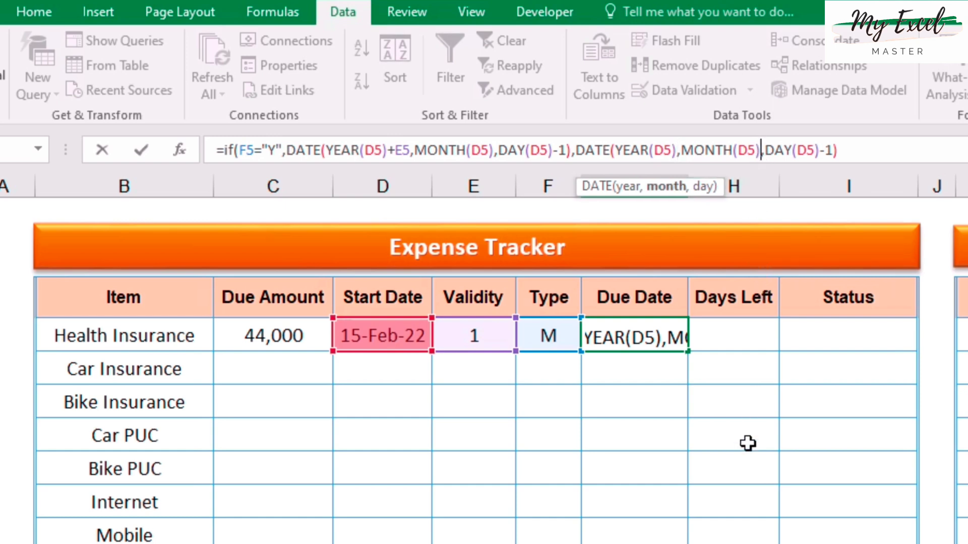
pyautogui.write('+')
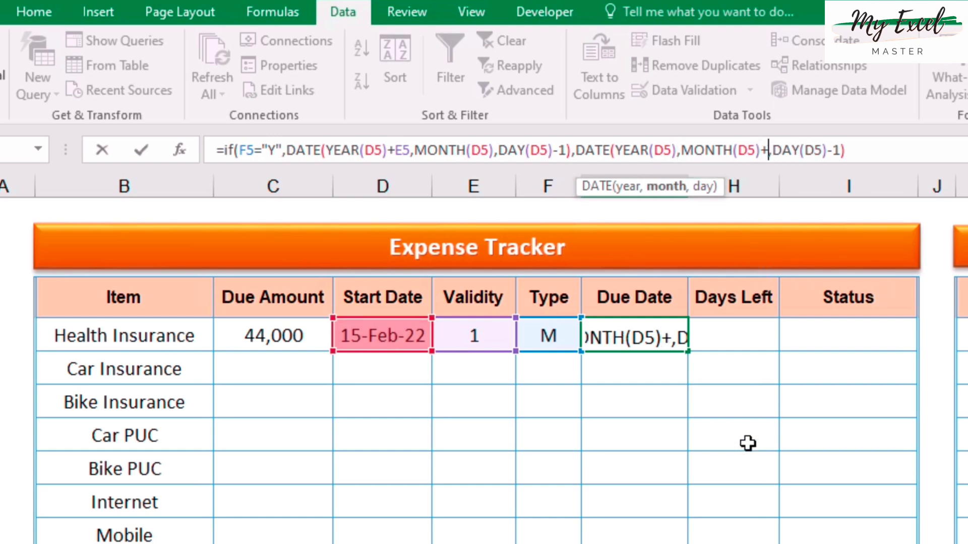
pyautogui.click(477, 336)
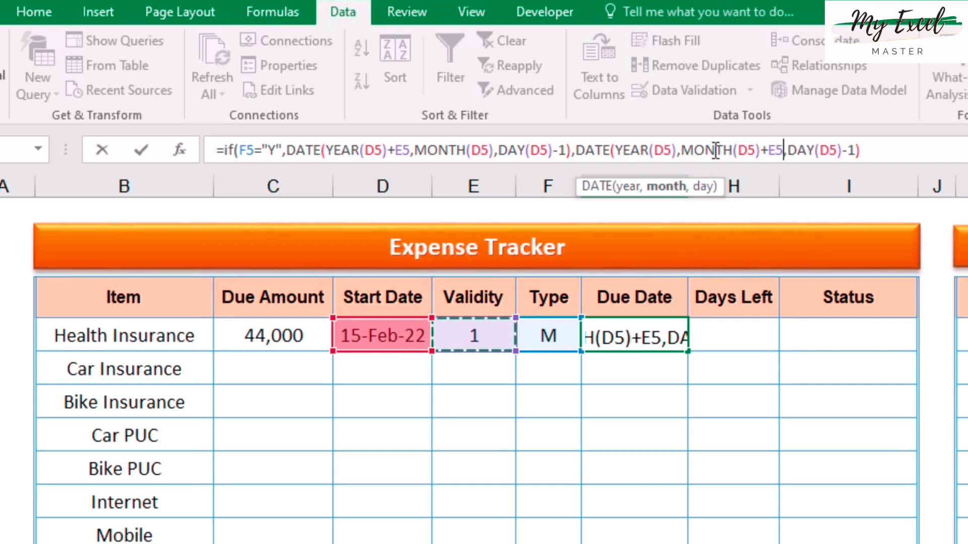
pyautogui.click(897, 149)
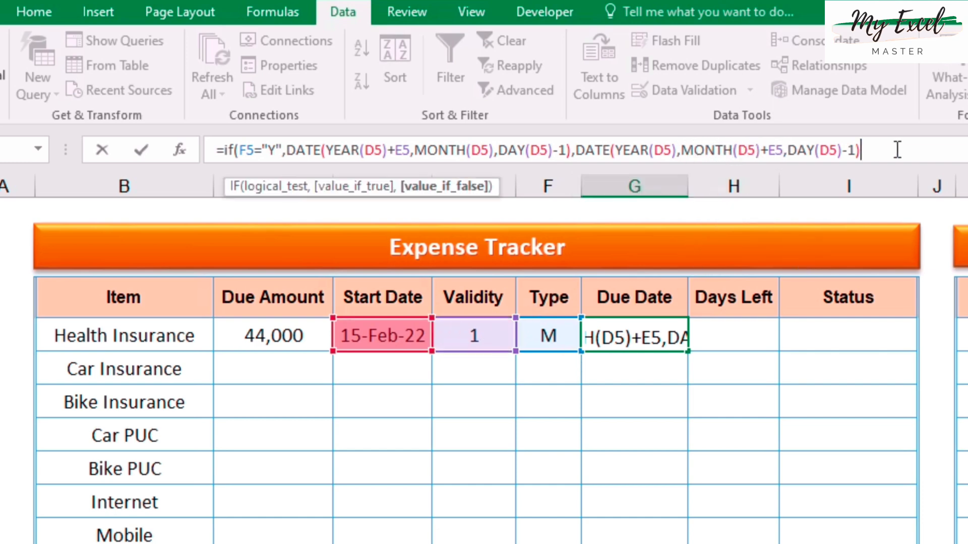
pyautogui.write(')')
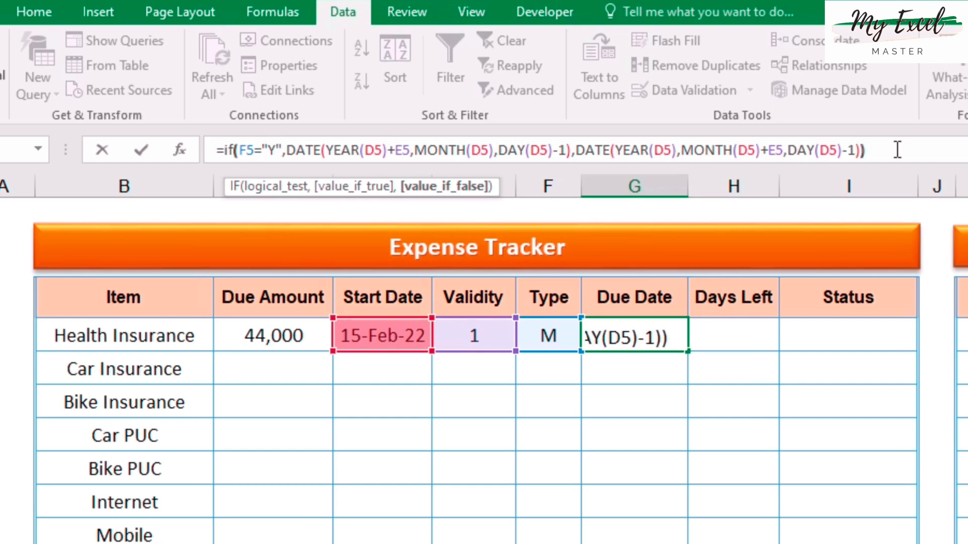
pyautogui.press('Return')
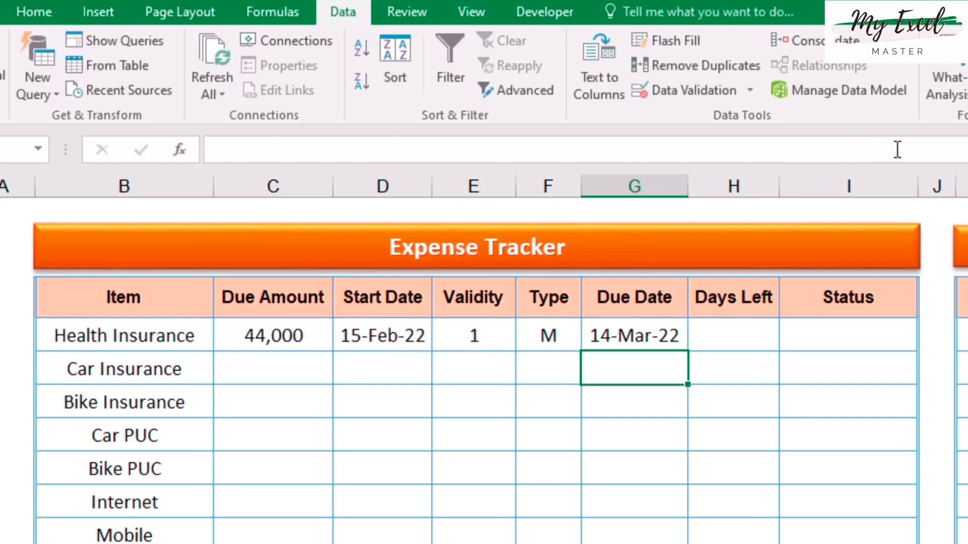
# Check the Health Insurance due date against its start date and validity, and set its Type to Y
pyautogui.click(659, 332)
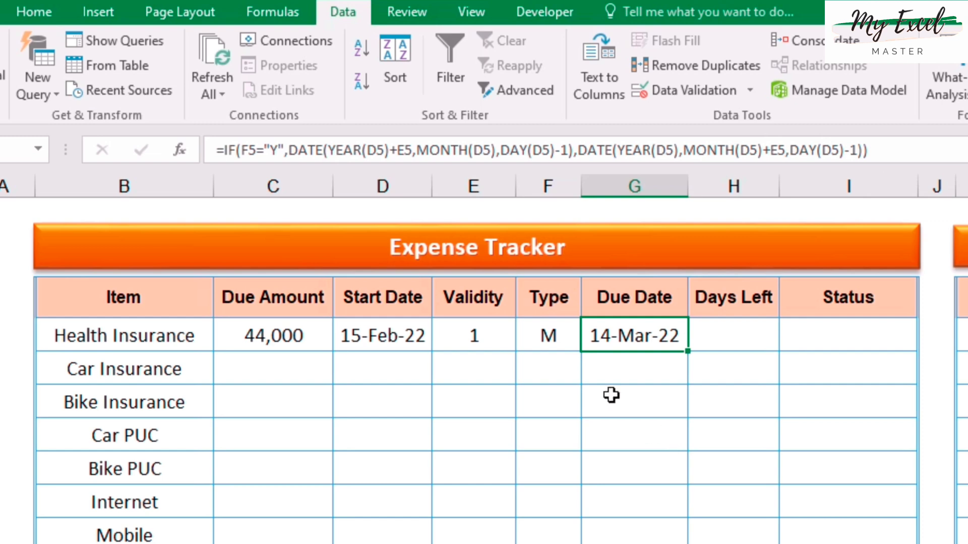
pyautogui.click(545, 347)
pyautogui.click(511, 406)
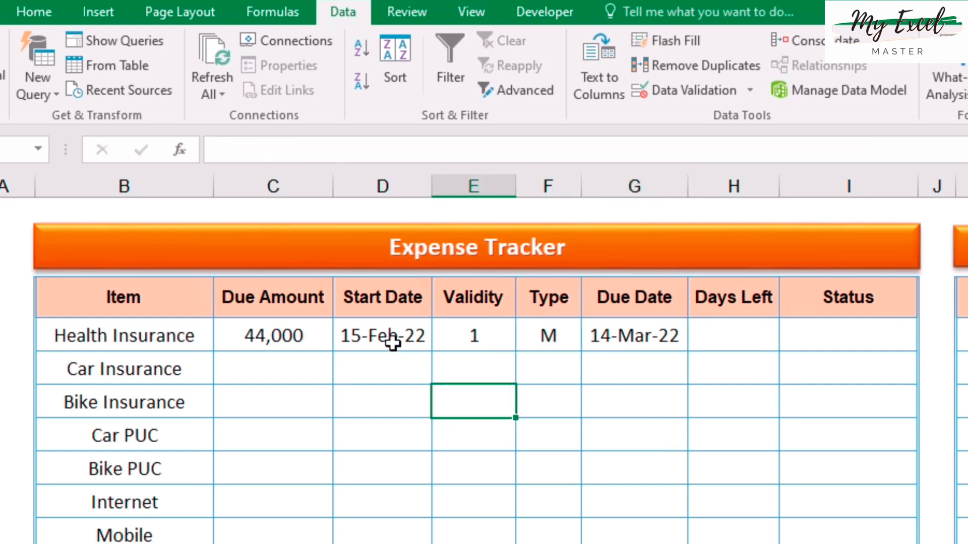
pyautogui.click(452, 345)
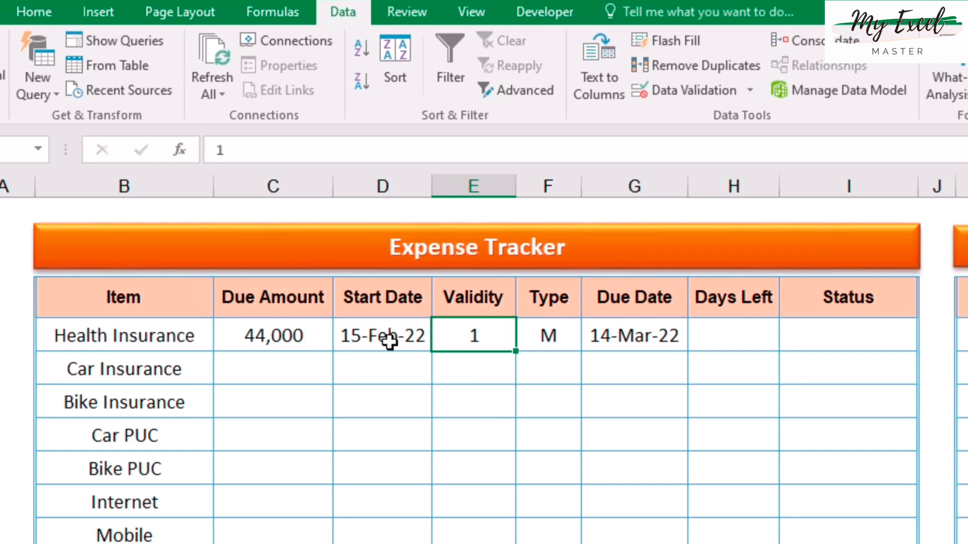
pyautogui.click(637, 347)
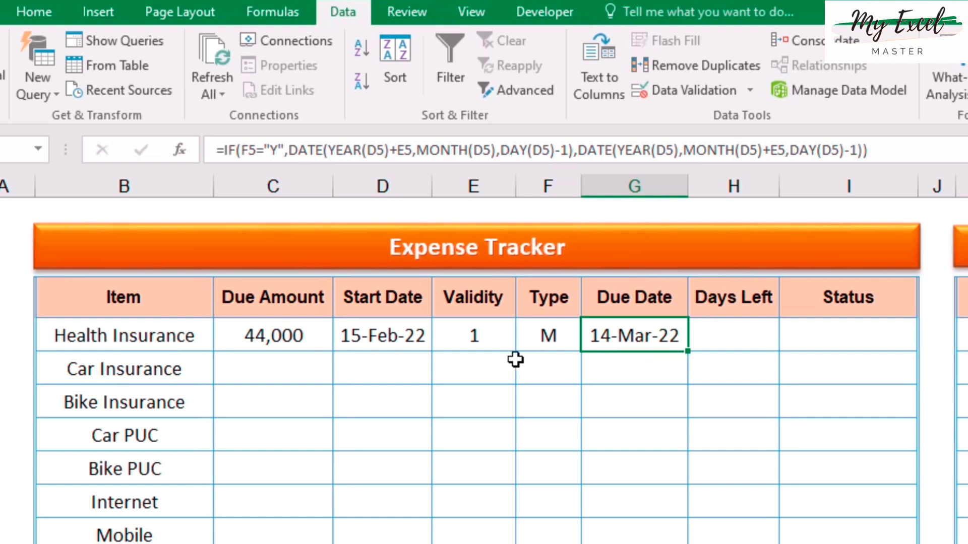
pyautogui.click(555, 342)
pyautogui.click(591, 342)
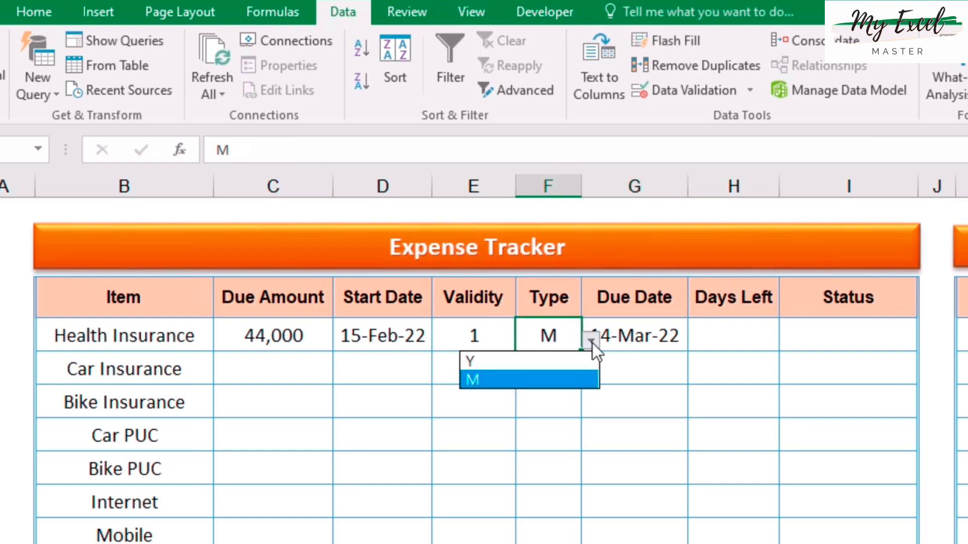
pyautogui.click(556, 364)
pyautogui.click(623, 371)
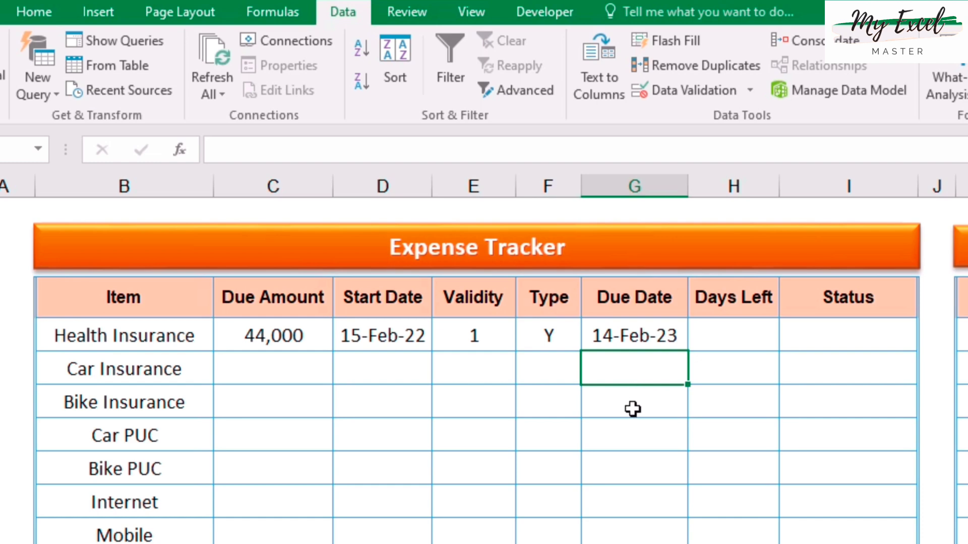
pyautogui.click(669, 336)
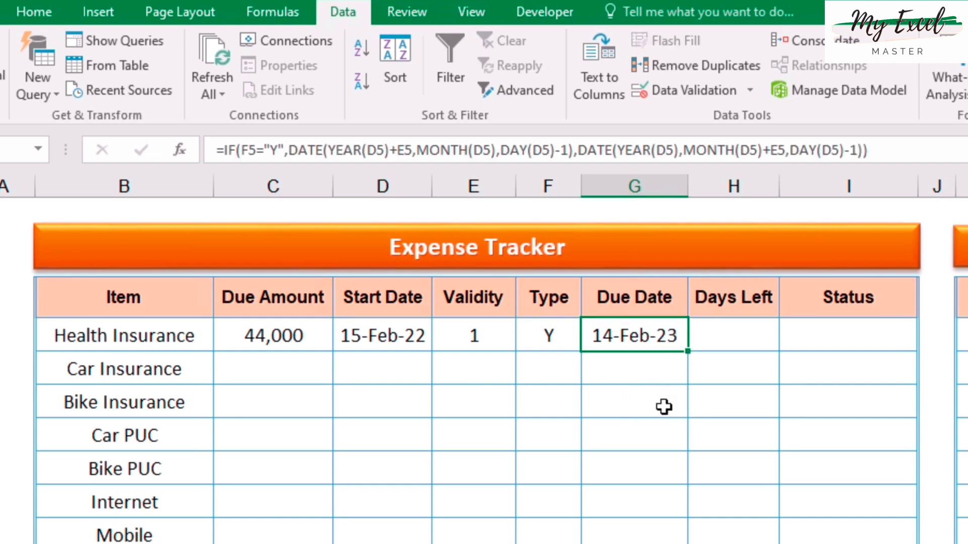
# Enter the formula =toda()-G5 in the Health Insurance Days Left cell
pyautogui.click(728, 337)
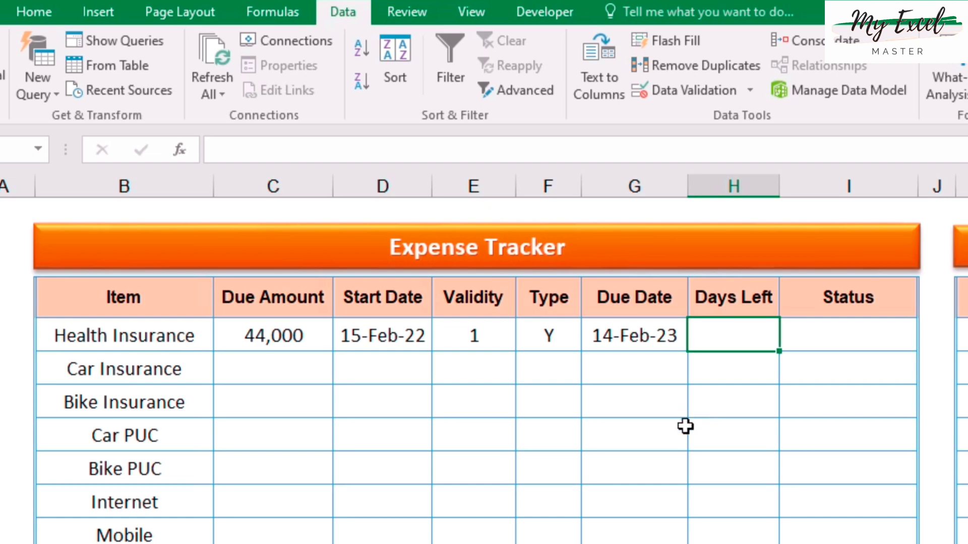
pyautogui.write('=')
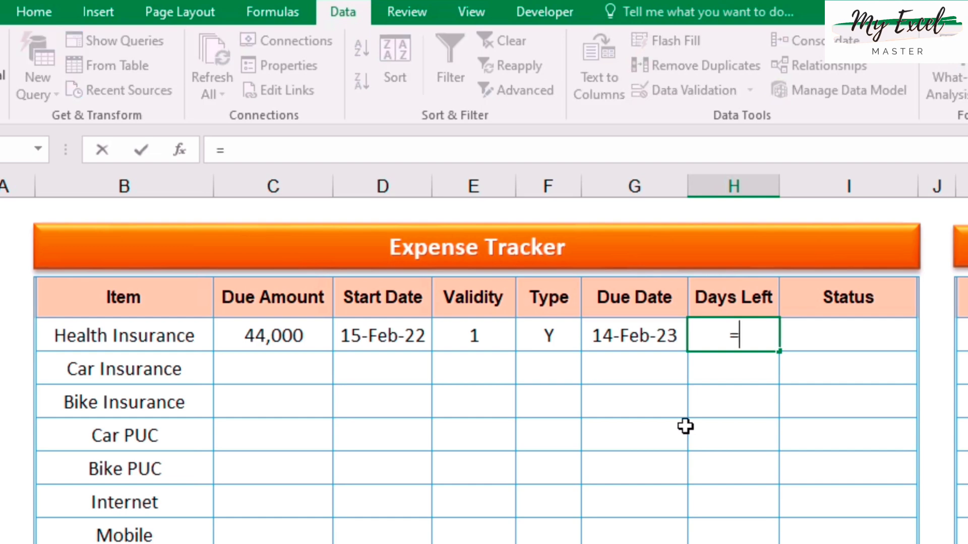
pyautogui.write('toda')
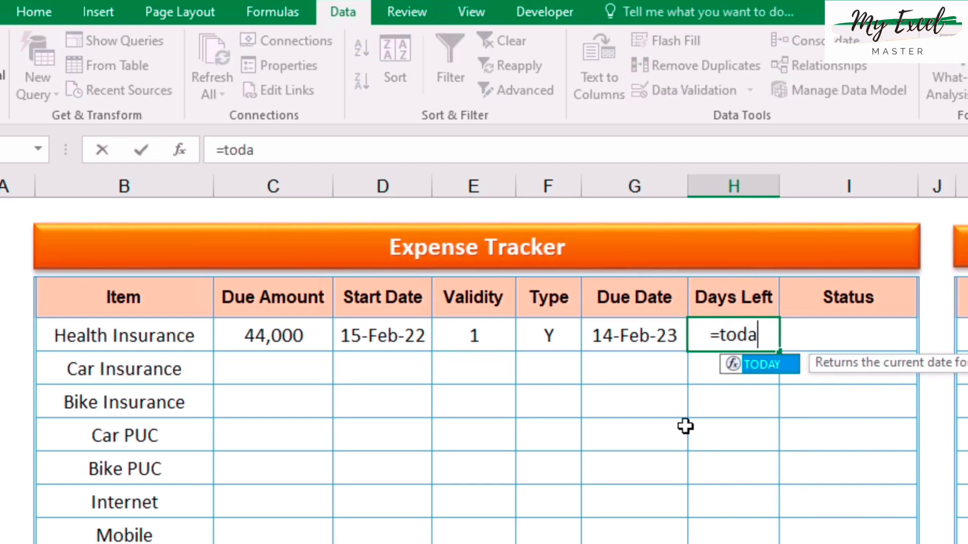
pyautogui.write('()')
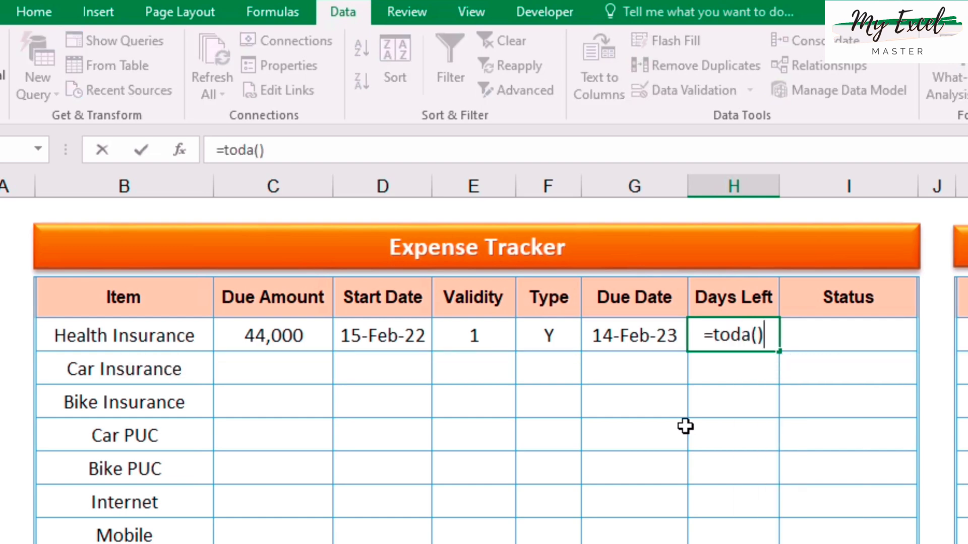
pyautogui.write('-')
pyautogui.click(633, 335)
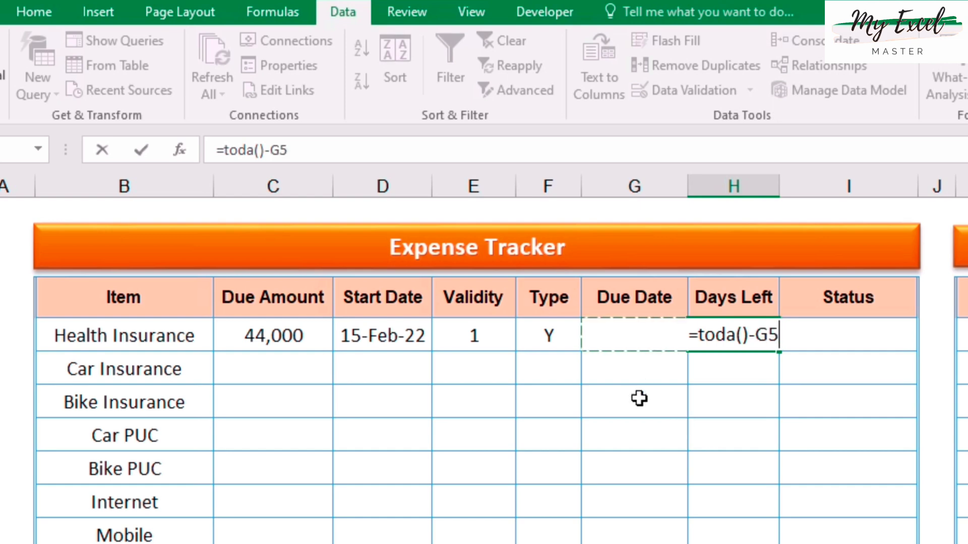
pyautogui.press('Return')
pyautogui.press('Up')
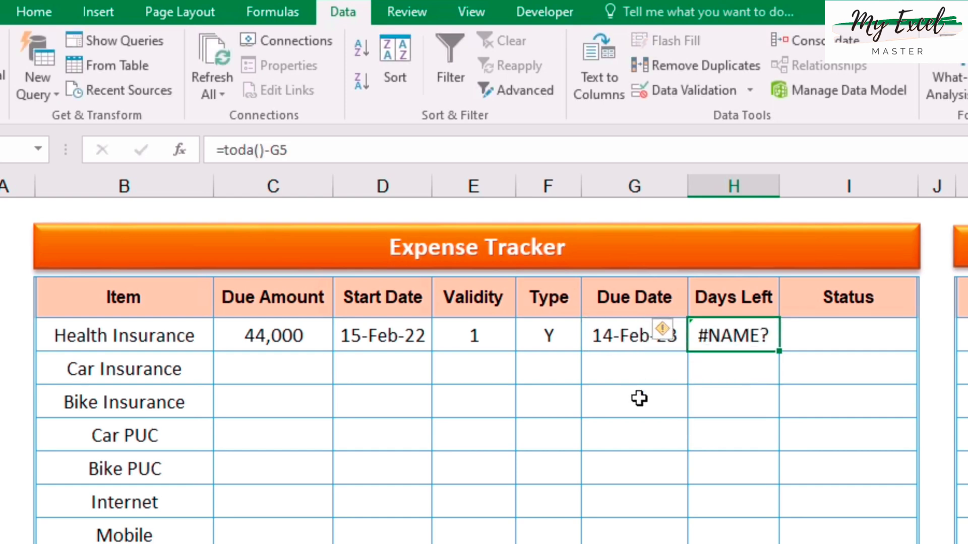
# Correct the function name in the Health Insurance Days Left formula to TODAY
pyautogui.click(255, 151)
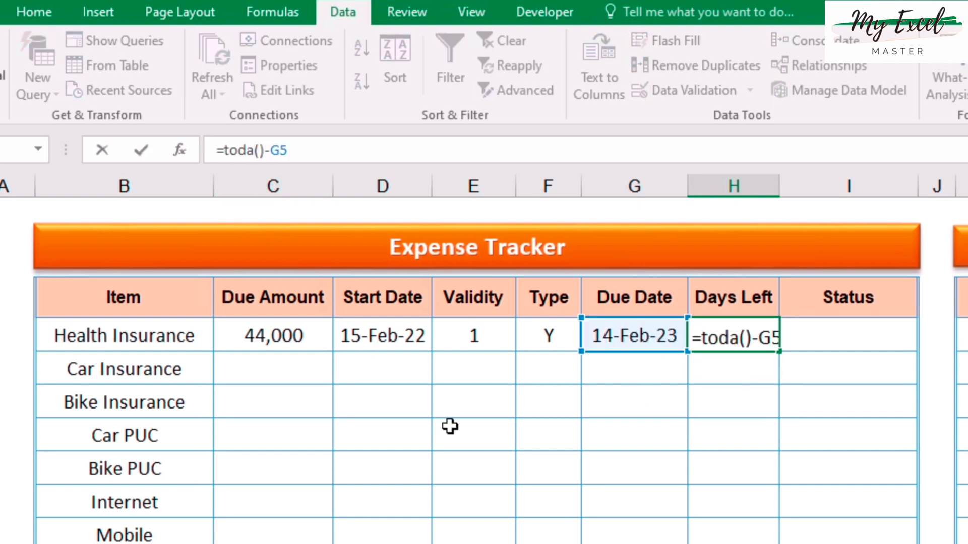
pyautogui.write('y')
pyautogui.press('Return')
pyautogui.press('Up')
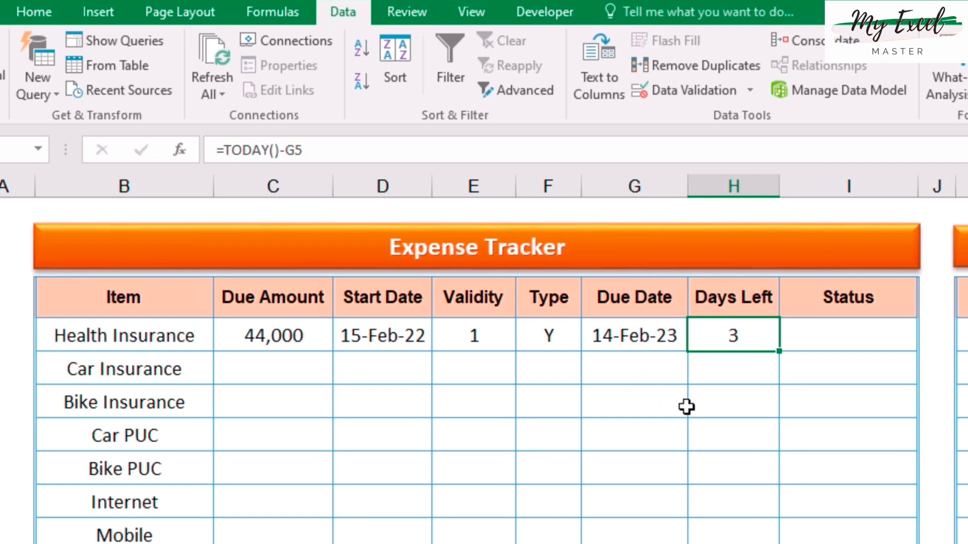
# Begin an IF formula in the Health Insurance Status cell with H5>=0 as the test and "Expired" as the value if true
pyautogui.click(857, 326)
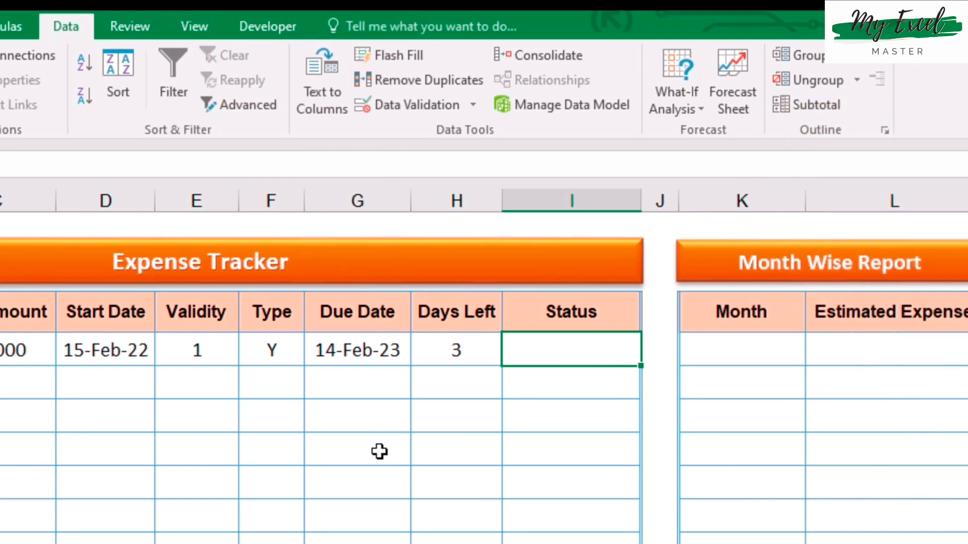
pyautogui.write('if')
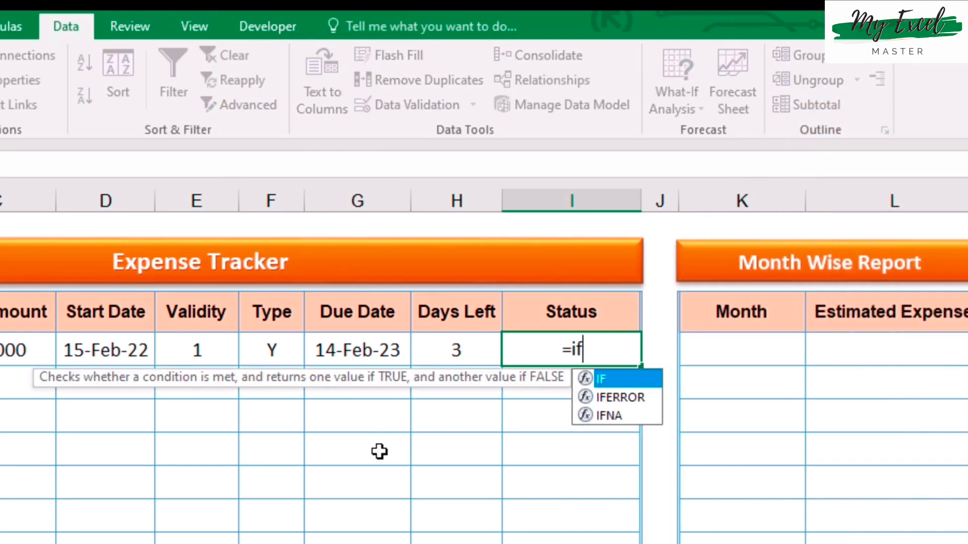
pyautogui.write('(')
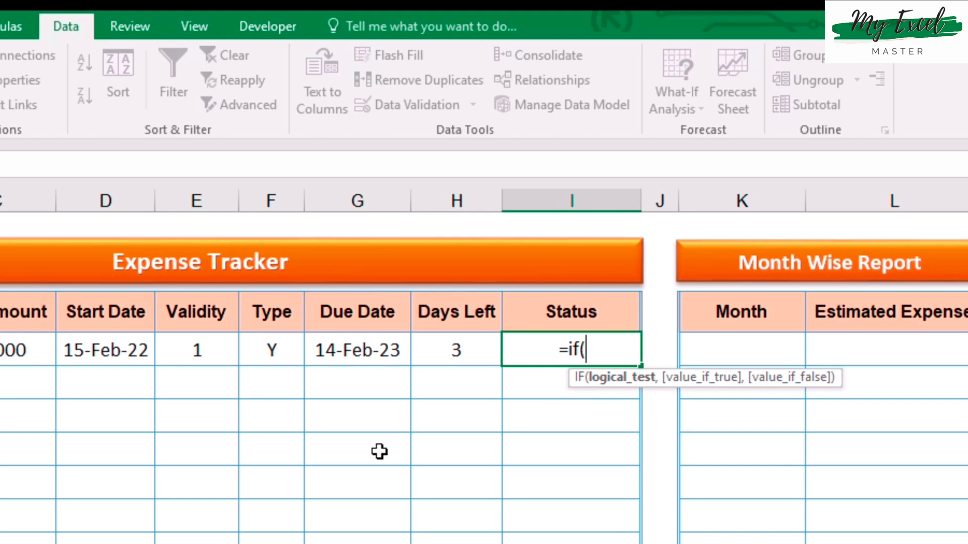
pyautogui.click(474, 354)
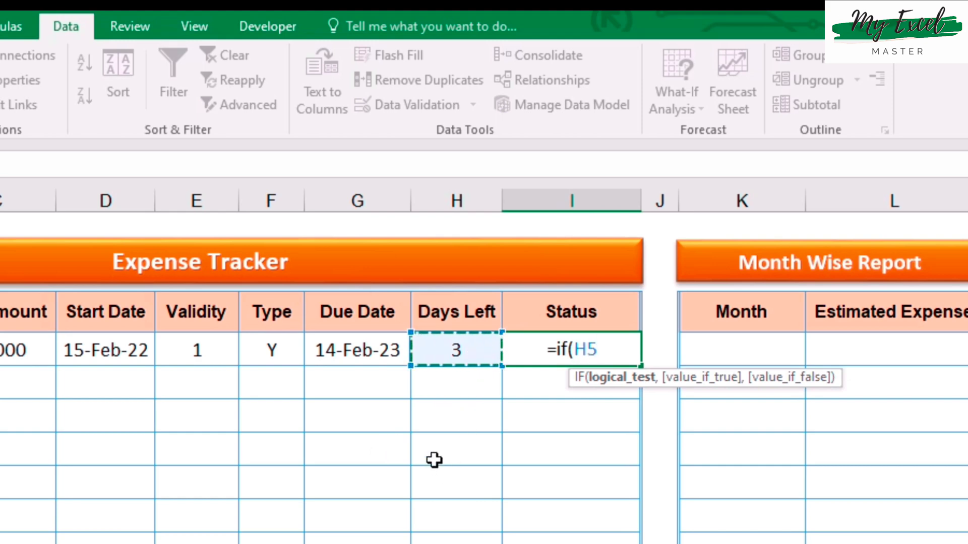
pyautogui.write('>')
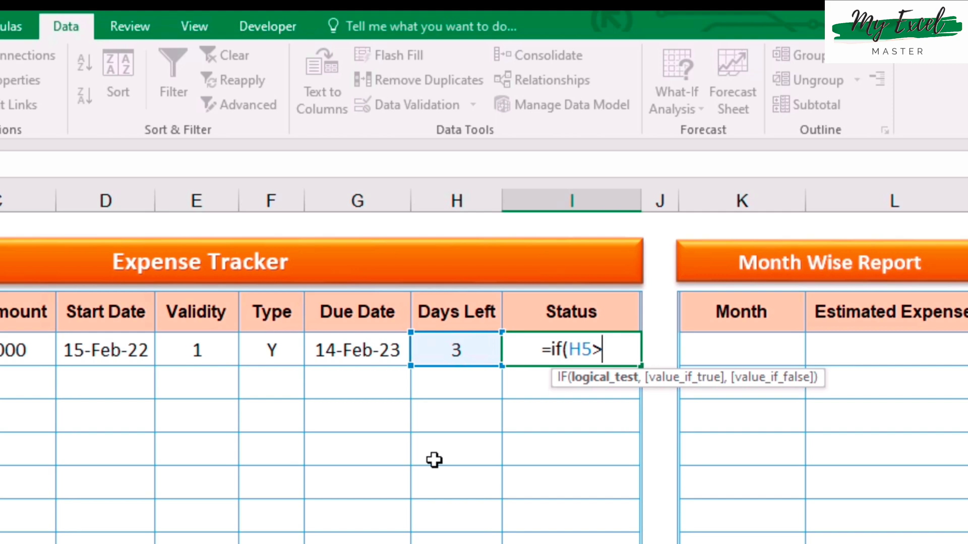
pyautogui.write('=0')
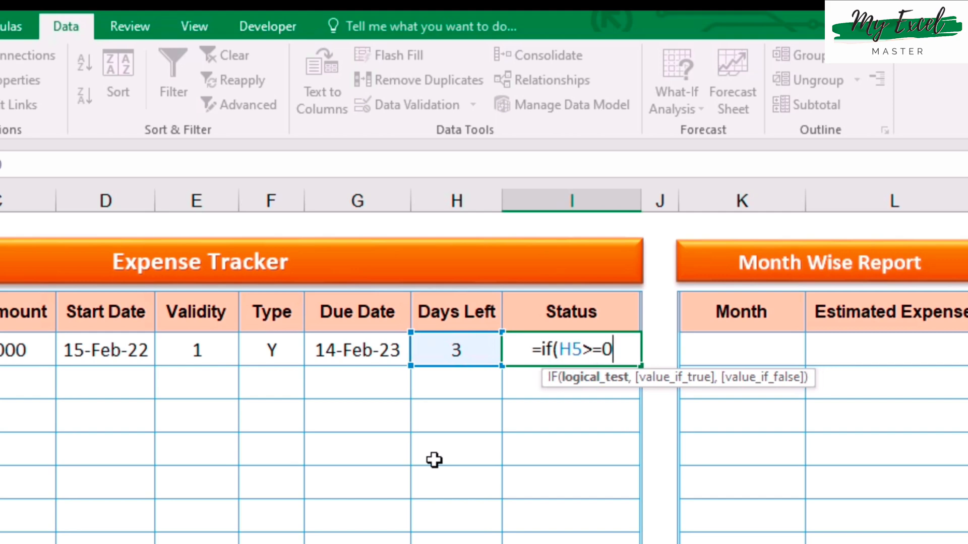
pyautogui.write(',"')
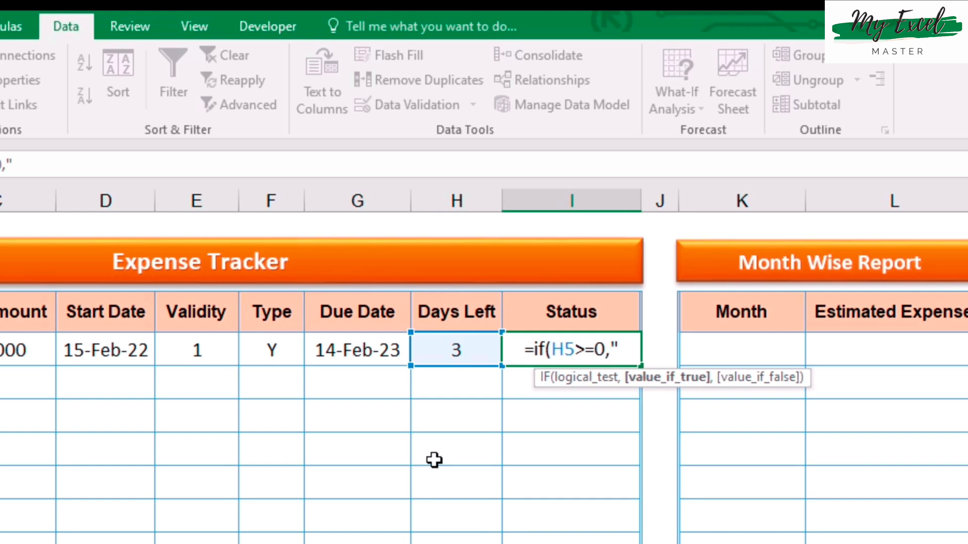
pyautogui.write('Expire')
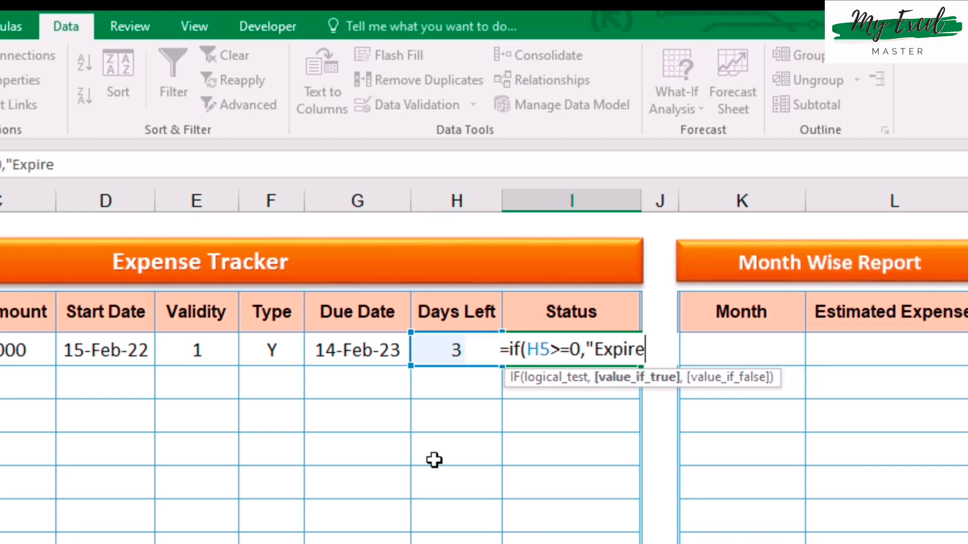
pyautogui.write('d"')
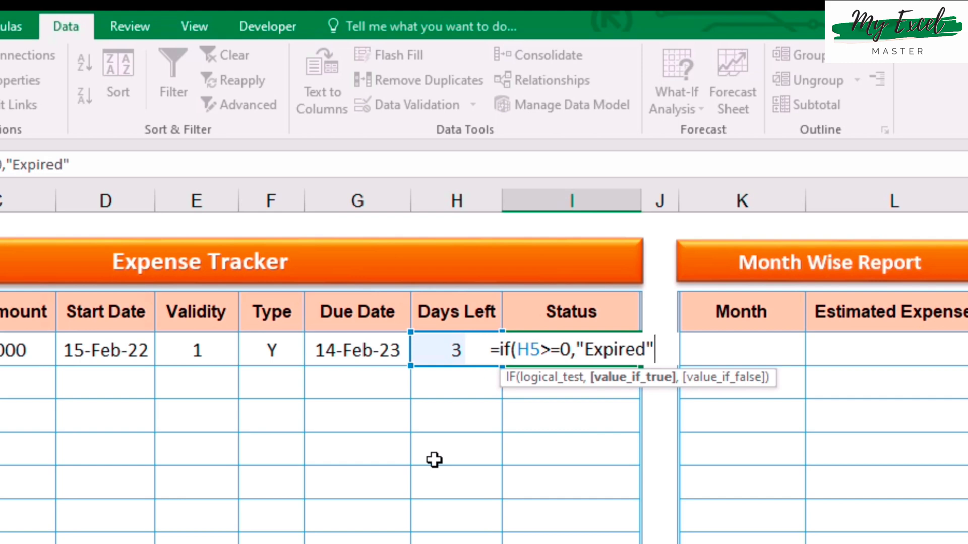
pyautogui.write(',')
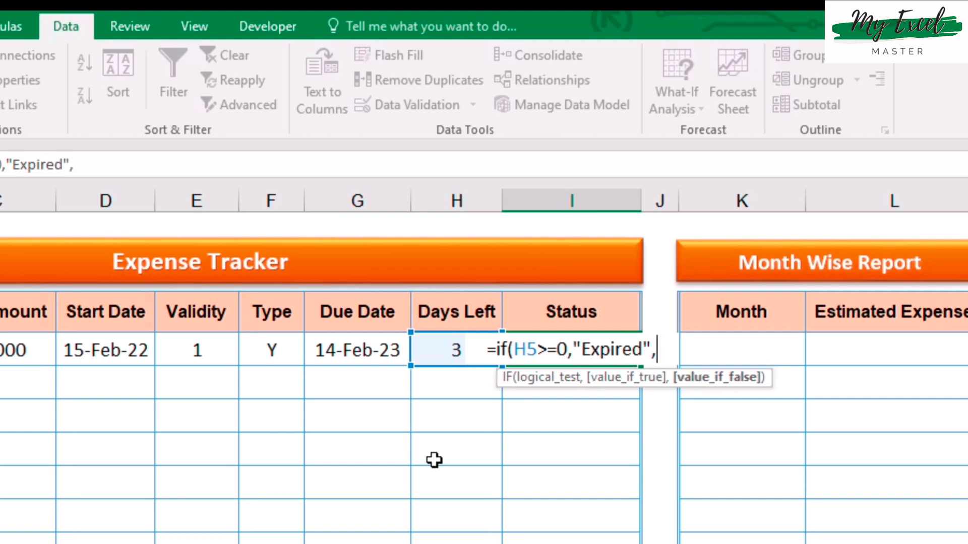
# Complete the Health Insurance Status formula with a nested IF testing H5>=-7, returning "Expiring Soon" if true and "" otherwise
pyautogui.write('if(')
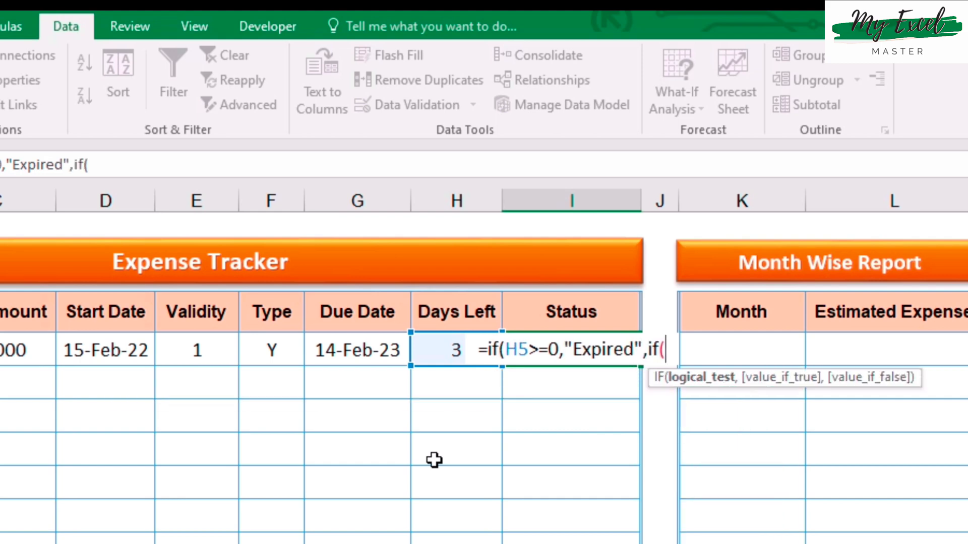
pyautogui.click(430, 349)
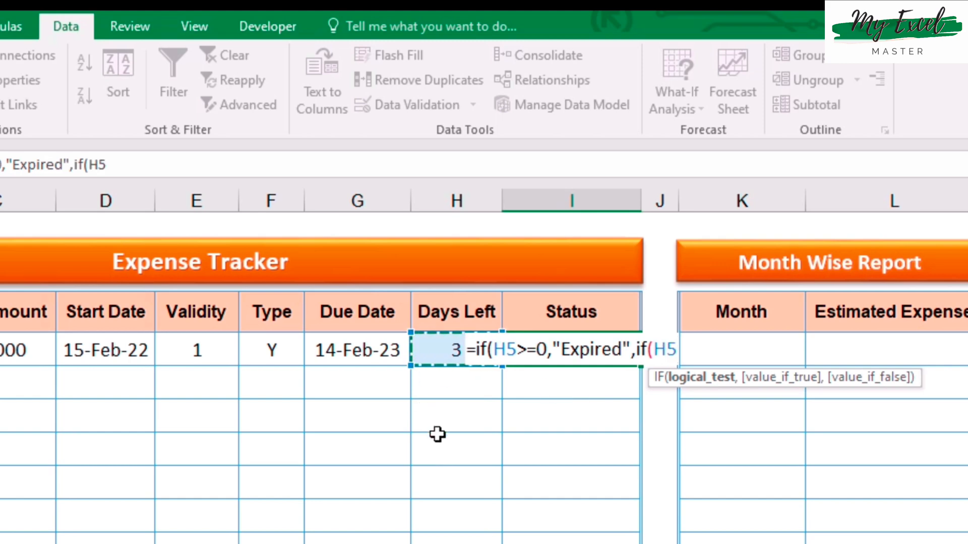
pyautogui.write('>')
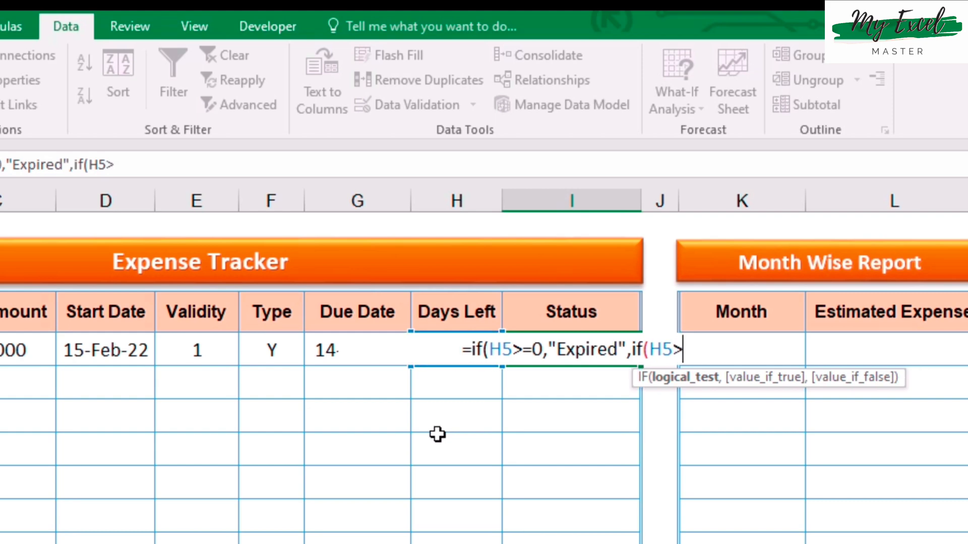
pyautogui.write('=')
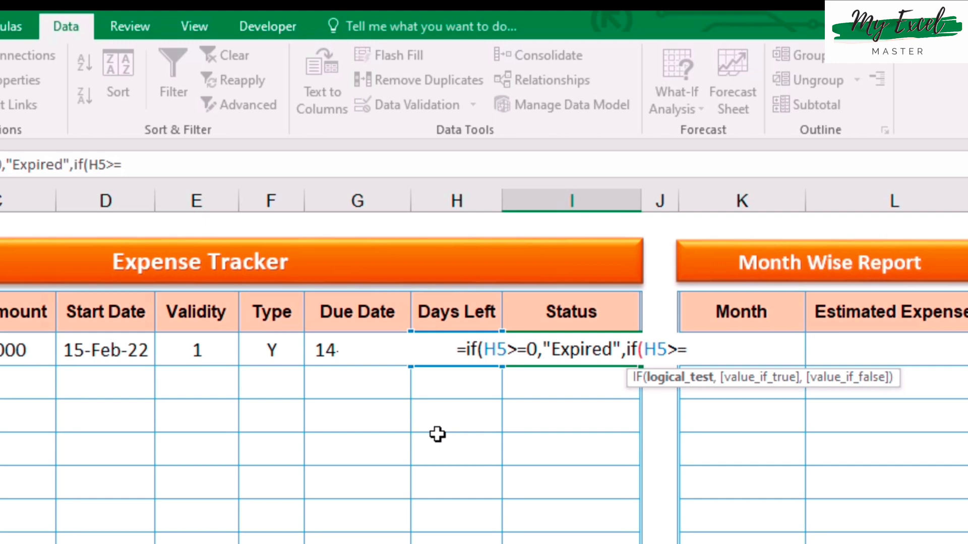
pyautogui.write('-7')
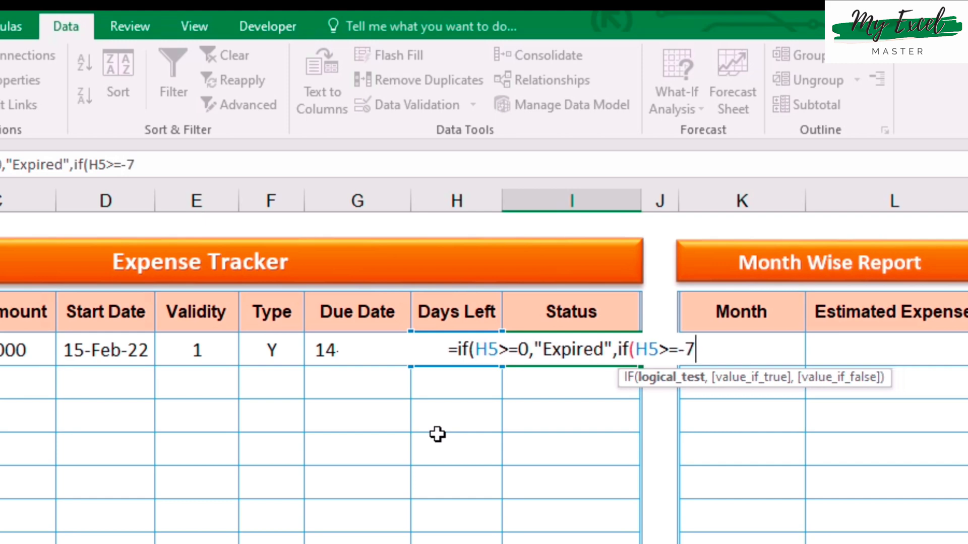
pyautogui.write(',"Ex')
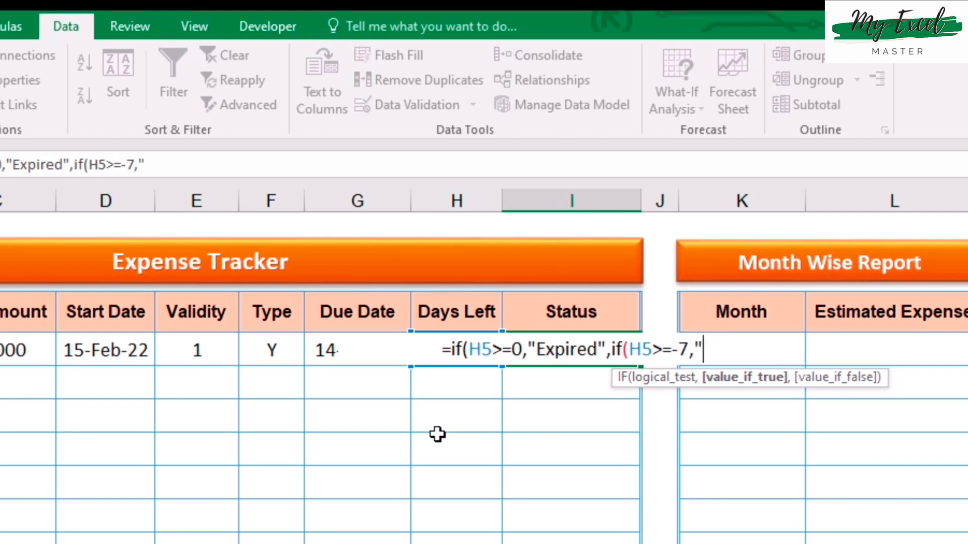
pyautogui.write('piring')
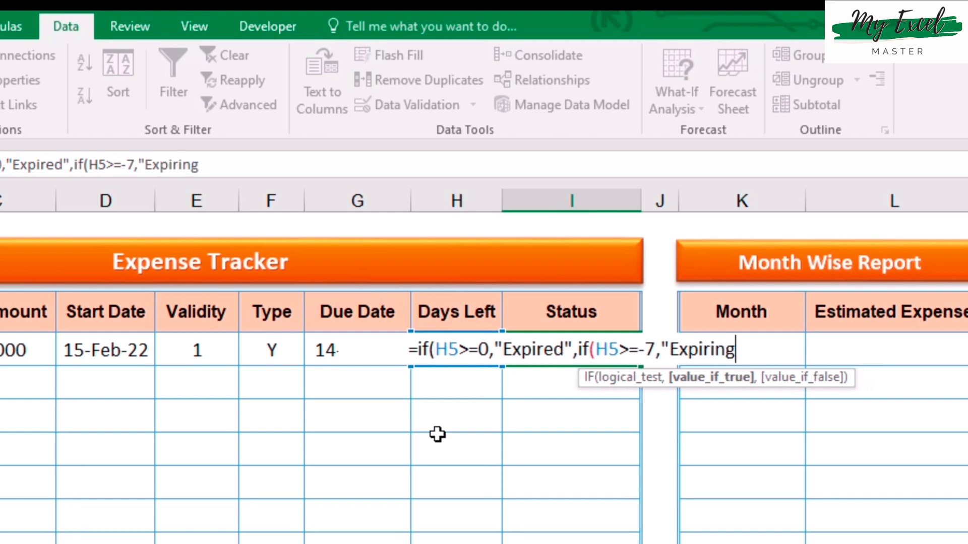
pyautogui.write(' Soon"')
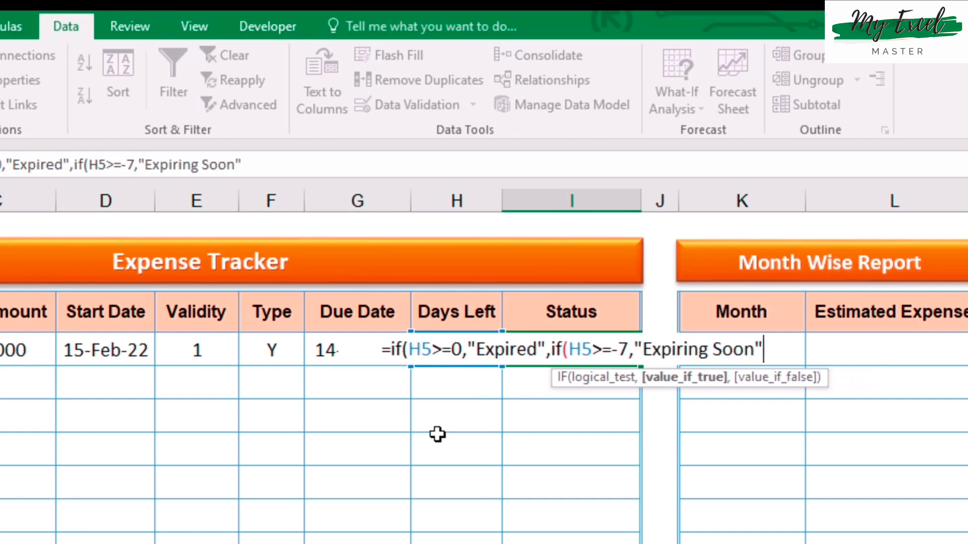
pyautogui.write(',')
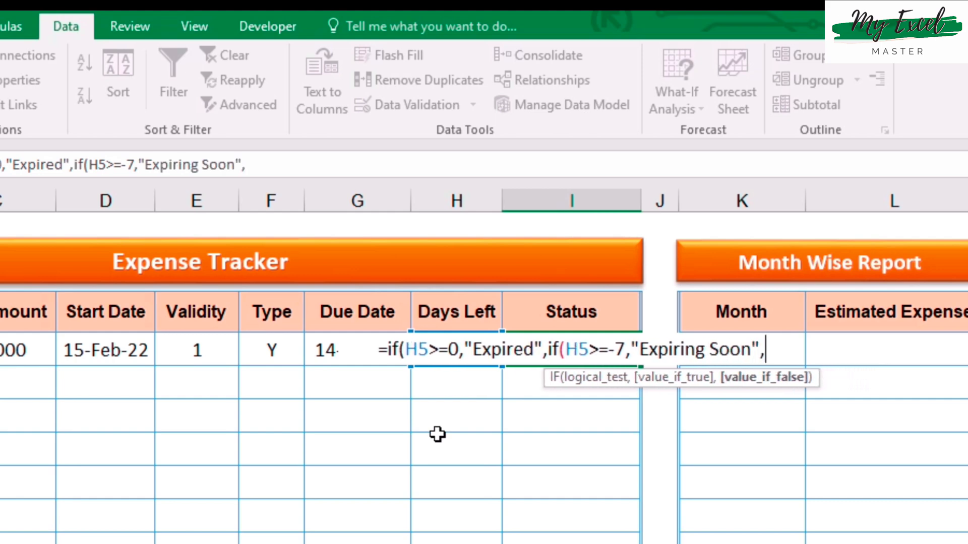
pyautogui.write('"")')
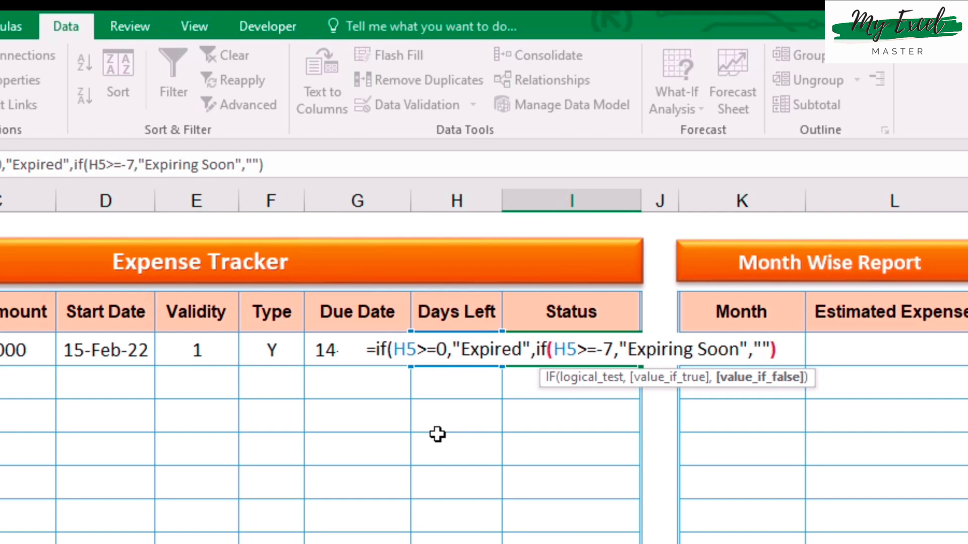
pyautogui.write(')')
pyautogui.press('Return')
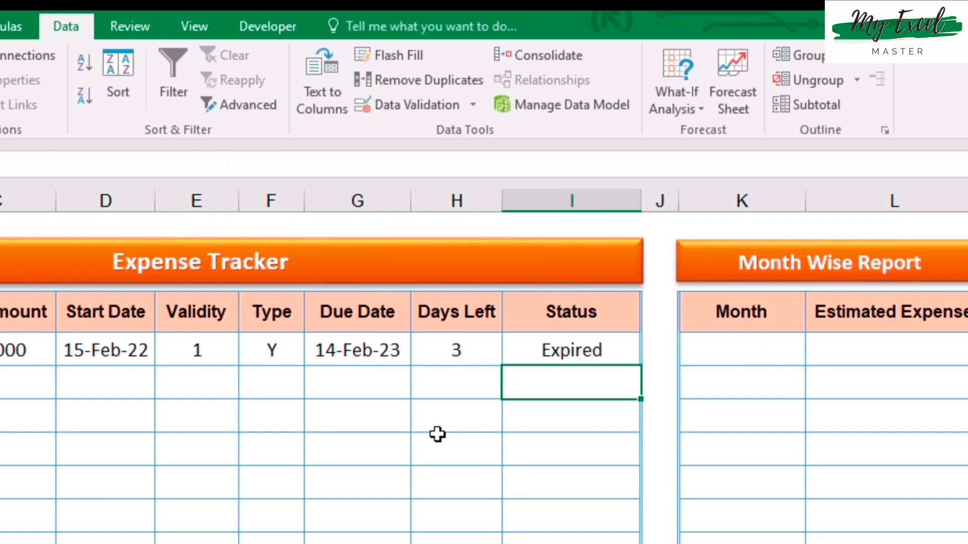
# Check the Health Insurance Status result and its formula against the Due Date
pyautogui.press('Up')
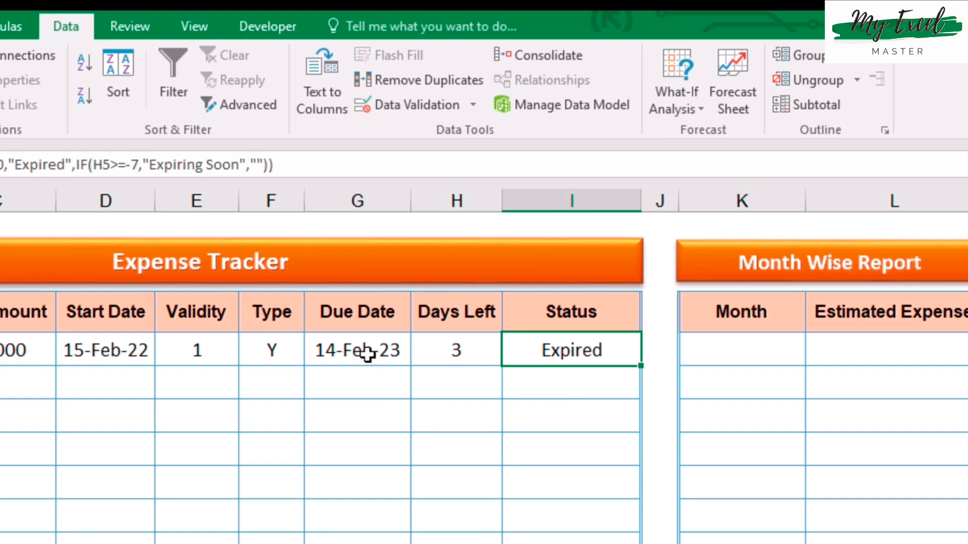
pyautogui.click(367, 355)
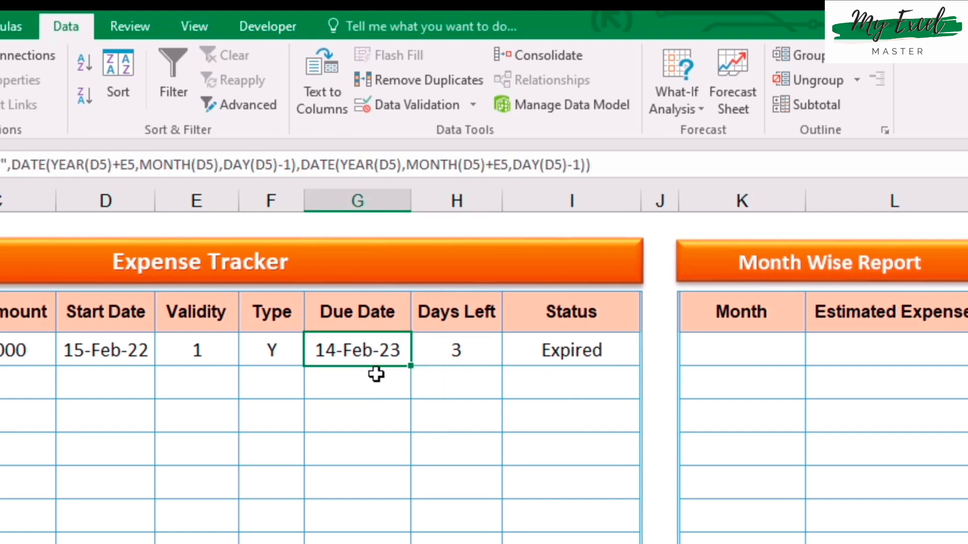
pyautogui.click(558, 347)
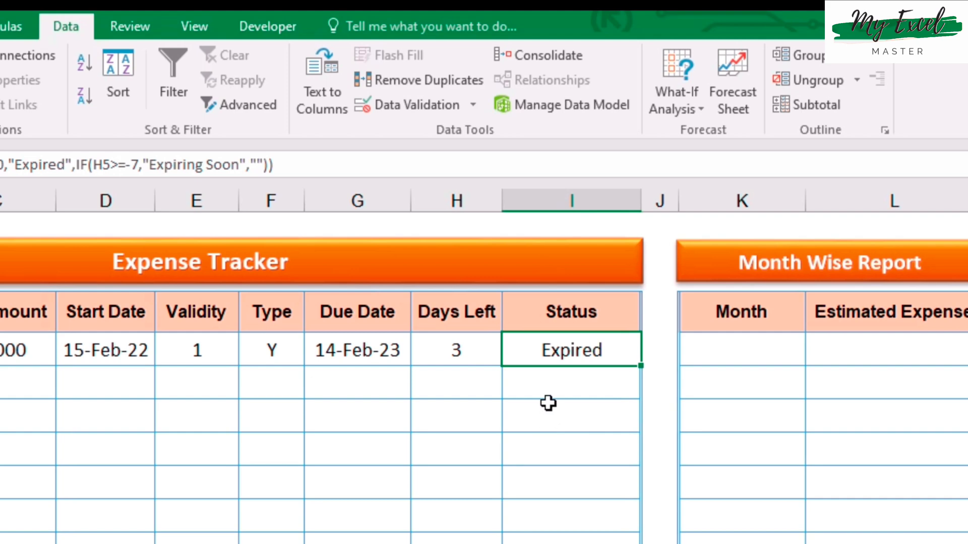
# Set the Health Insurance Start Date to 15-Mar-22
pyautogui.click(95, 356)
pyautogui.doubleClick(125, 355)
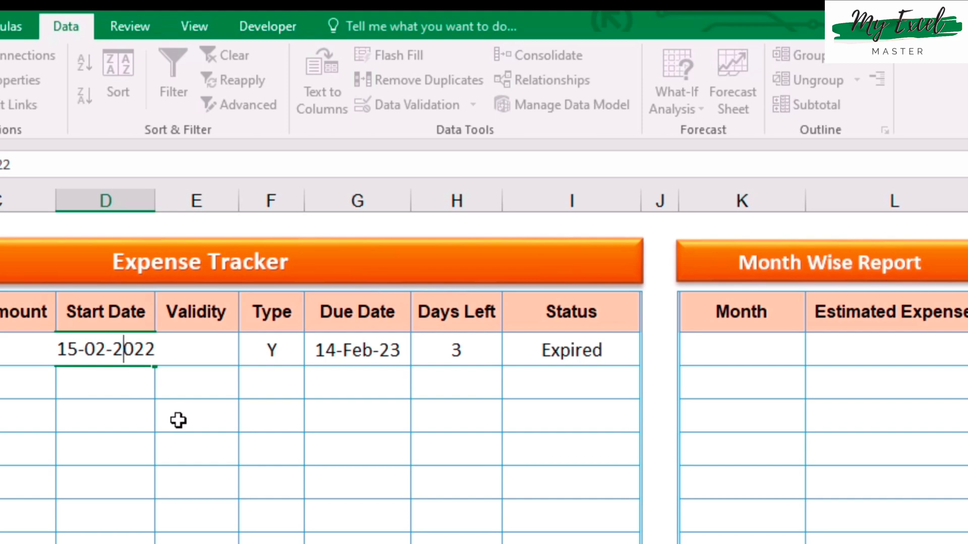
pyautogui.press('Delete')
pyautogui.write('3')
pyautogui.press('Return')
pyautogui.press('Up')
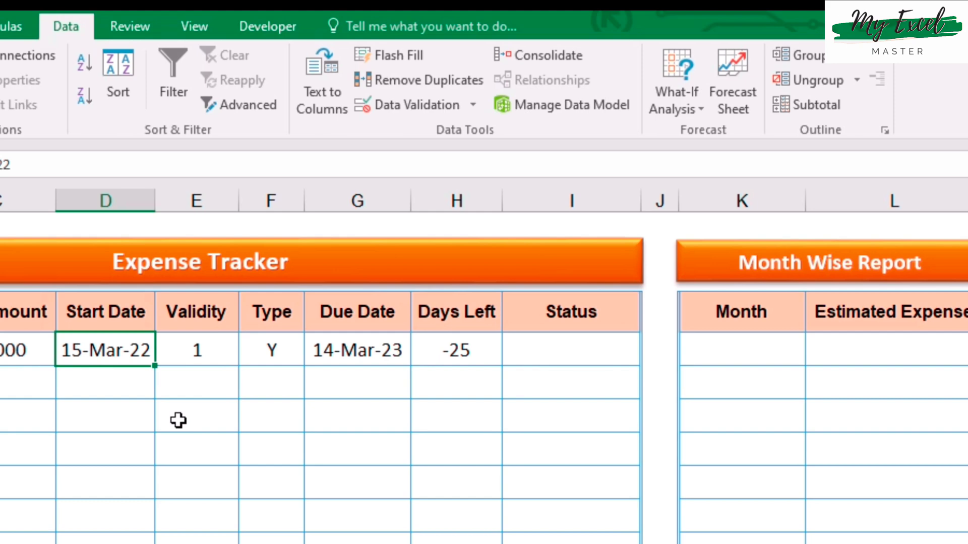
# Inspect the Health Insurance Due Date, Days Left and Status cells for the March start date
pyautogui.click(319, 359)
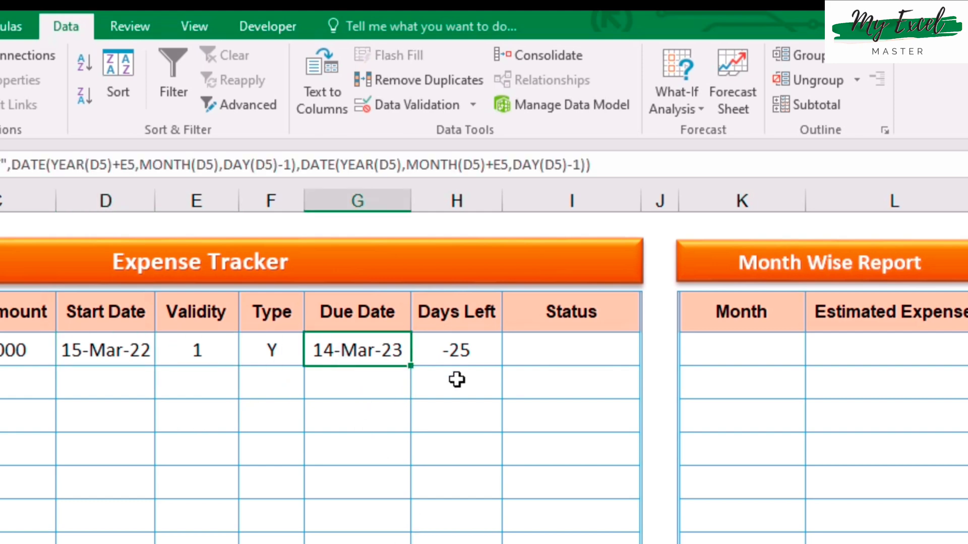
pyautogui.click(463, 354)
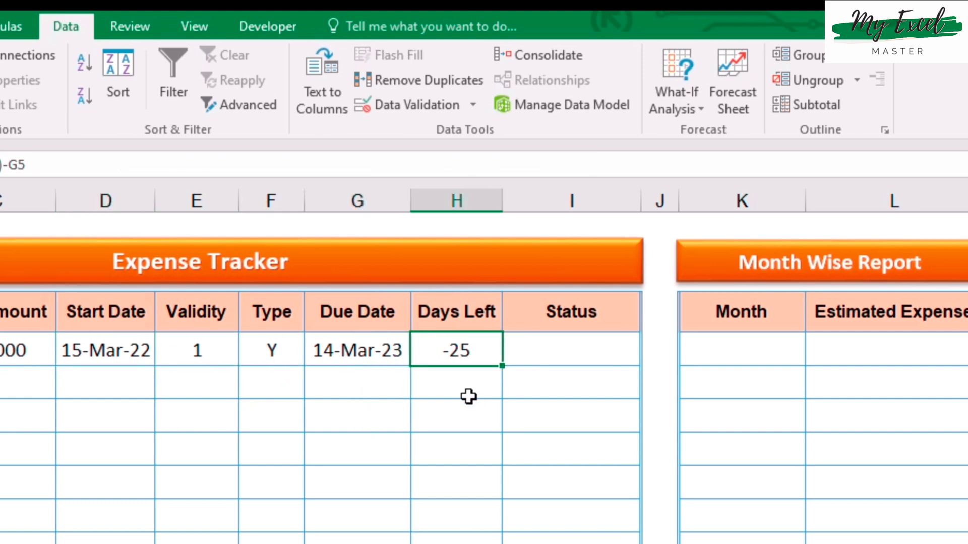
pyautogui.click(565, 348)
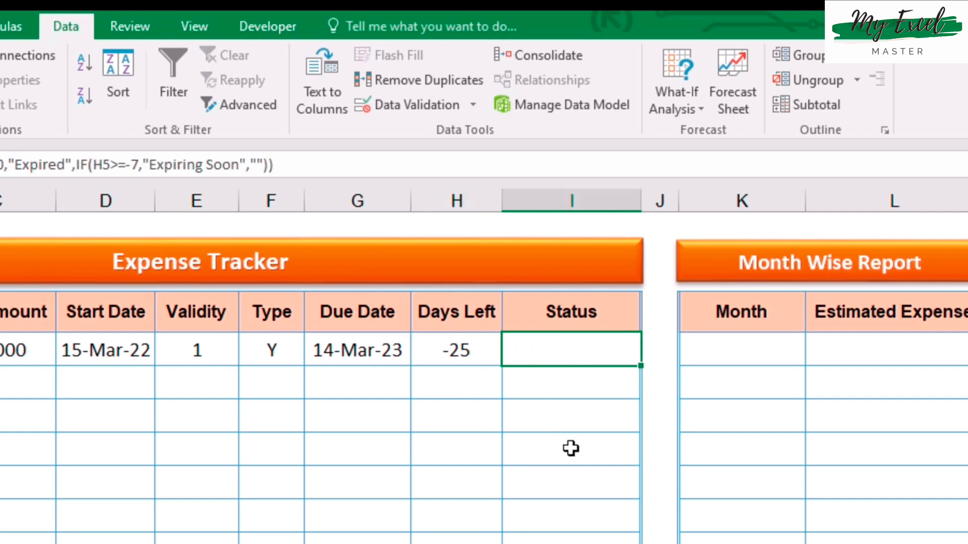
# Set the Health Insurance Start Date to 01-Mar-22
pyautogui.doubleClick(114, 349)
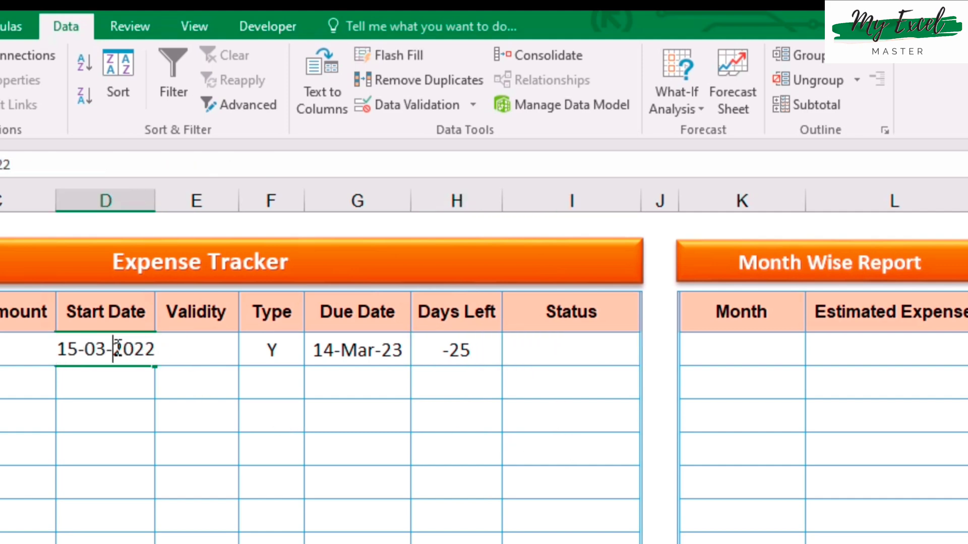
pyautogui.press('Delete')
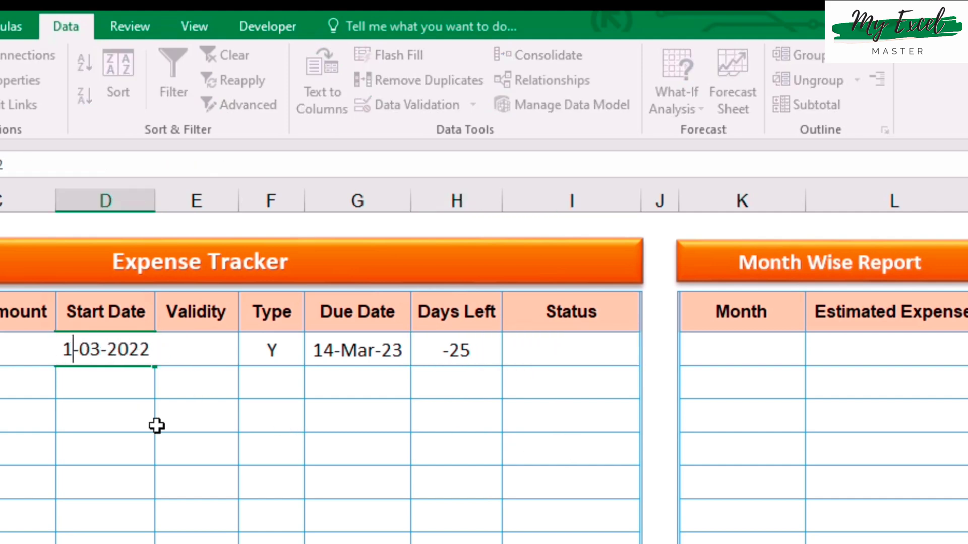
pyautogui.press('Return')
pyautogui.press('Up')
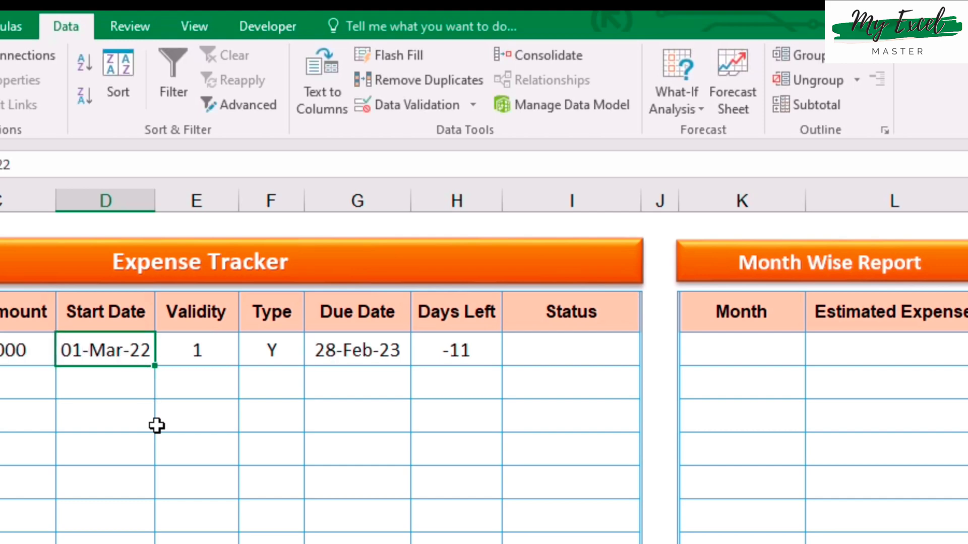
# Set the Health Insurance Start Date to 25-Feb-22
pyautogui.doubleClick(103, 348)
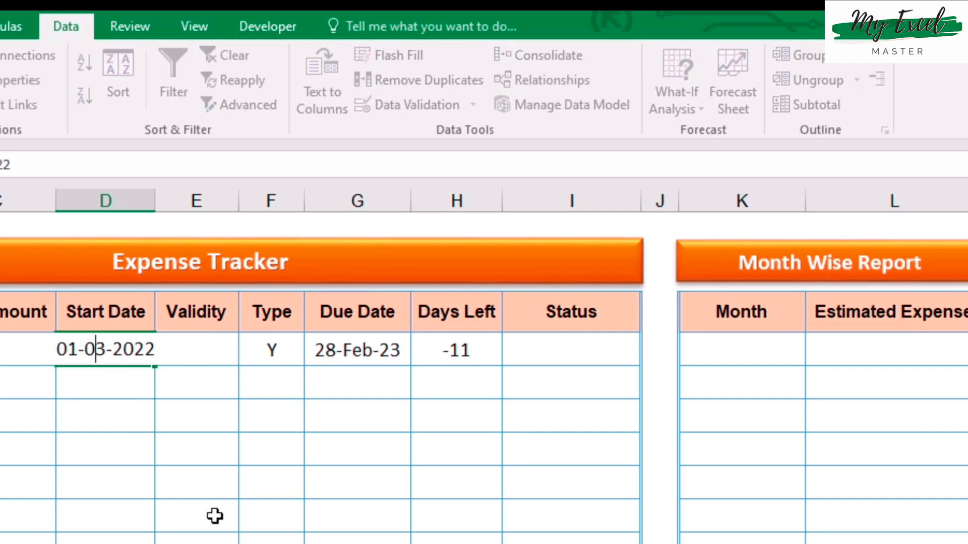
pyautogui.press('Delete')
pyautogui.write('2')
pyautogui.press('Left')
pyautogui.press('Left')
pyautogui.press('Delete')
pyautogui.press('Delete')
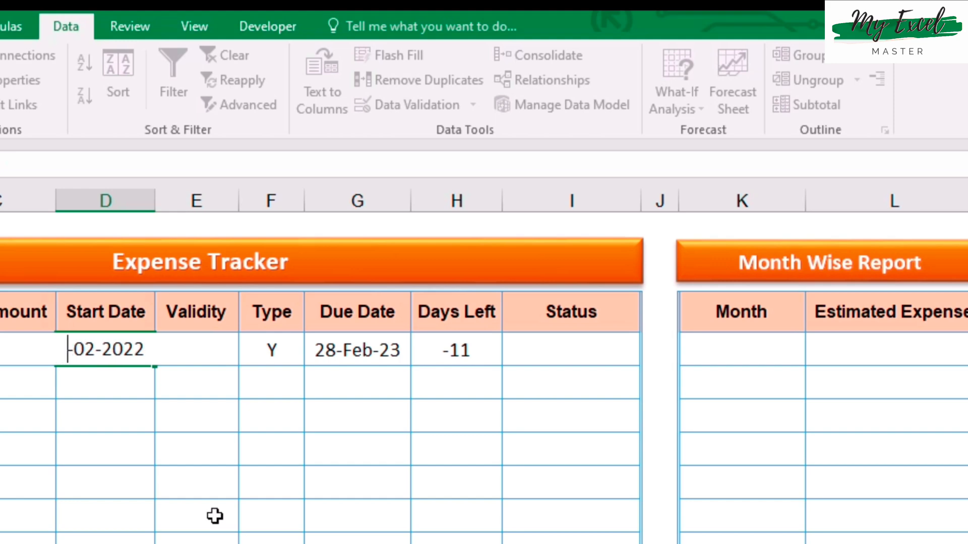
pyautogui.write('25')
pyautogui.press('Return')
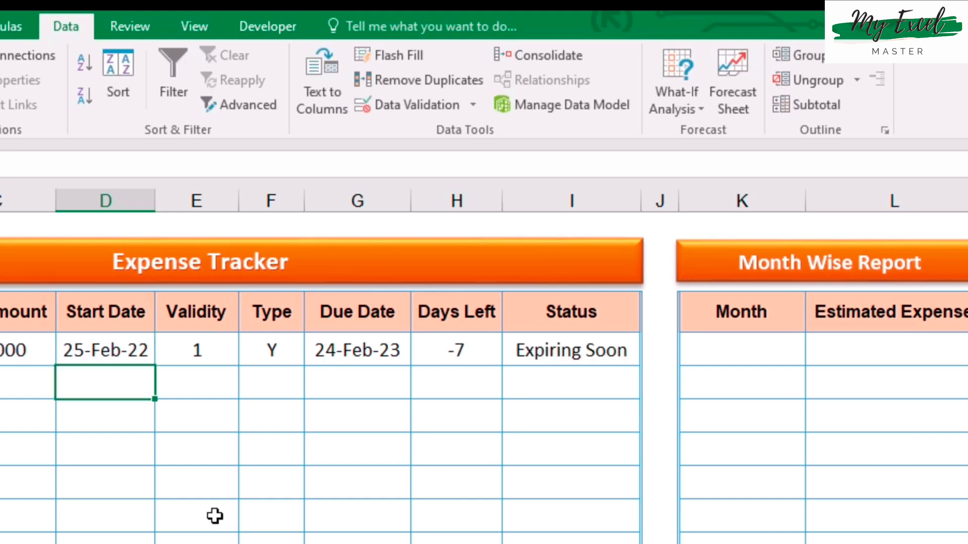
# Check the Health Insurance Days Left and Status for the 25-Feb-22 start date
pyautogui.press('Up')
pyautogui.click(441, 363)
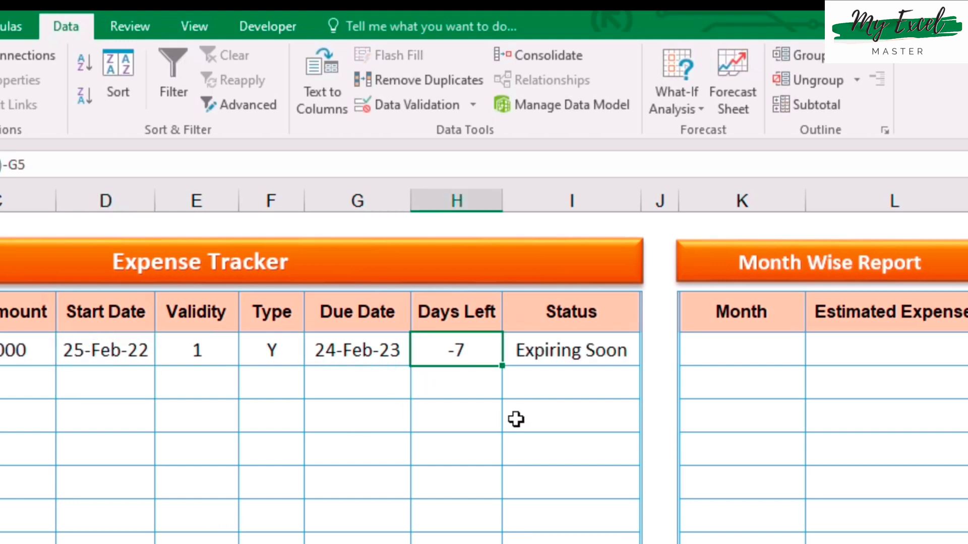
pyautogui.click(578, 349)
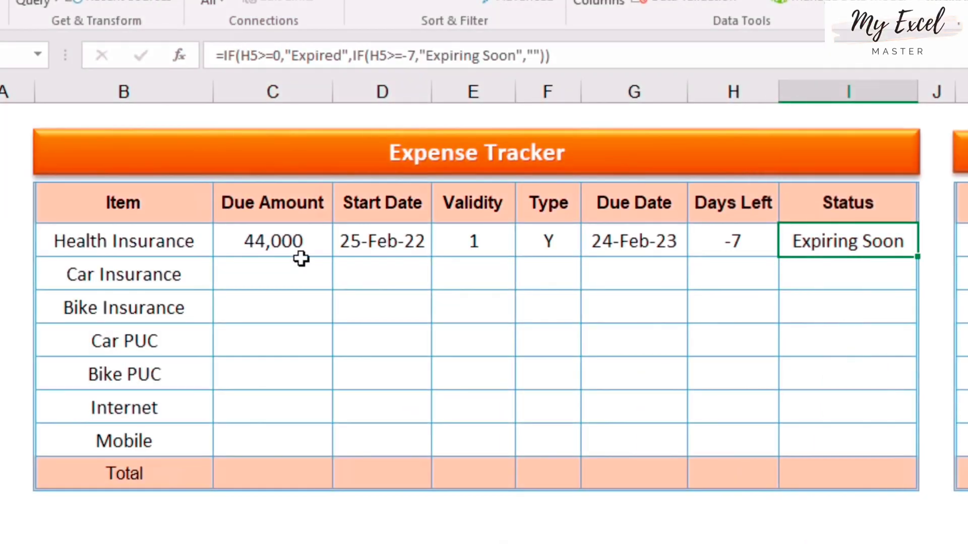
pyautogui.click(301, 256)
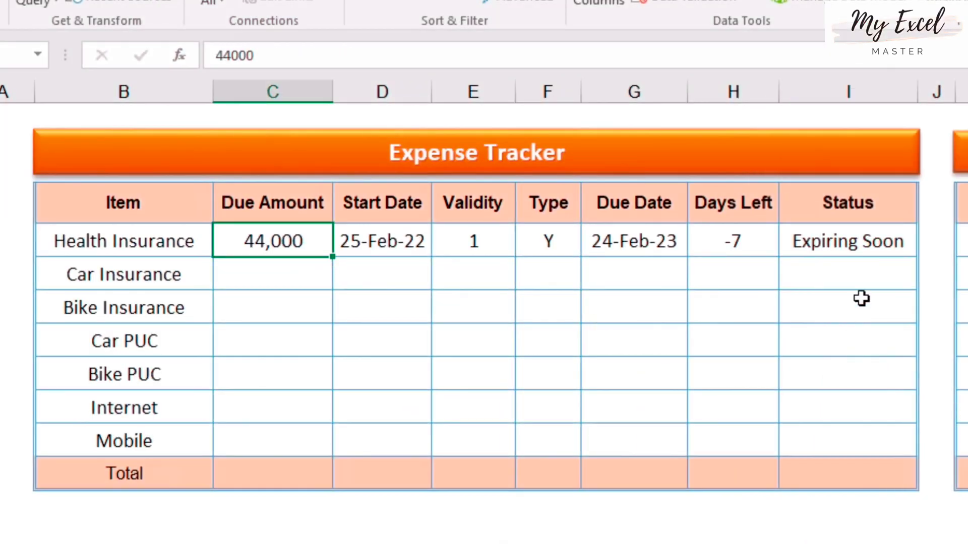
pyautogui.keyDown('shift'); pyautogui.click(855, 240); pyautogui.keyUp('shift')
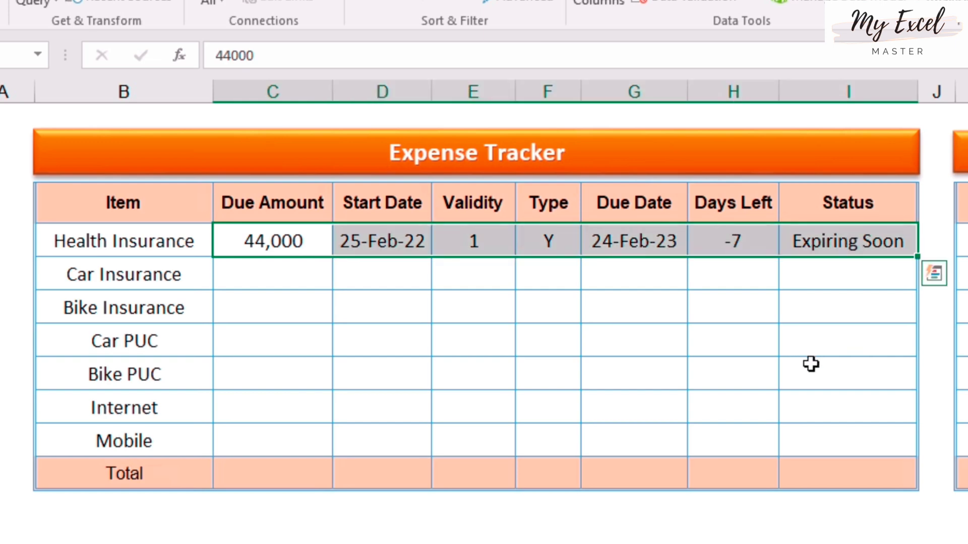
pyautogui.hotkey('ctrl', 'q')
pyautogui.click(560, 298)
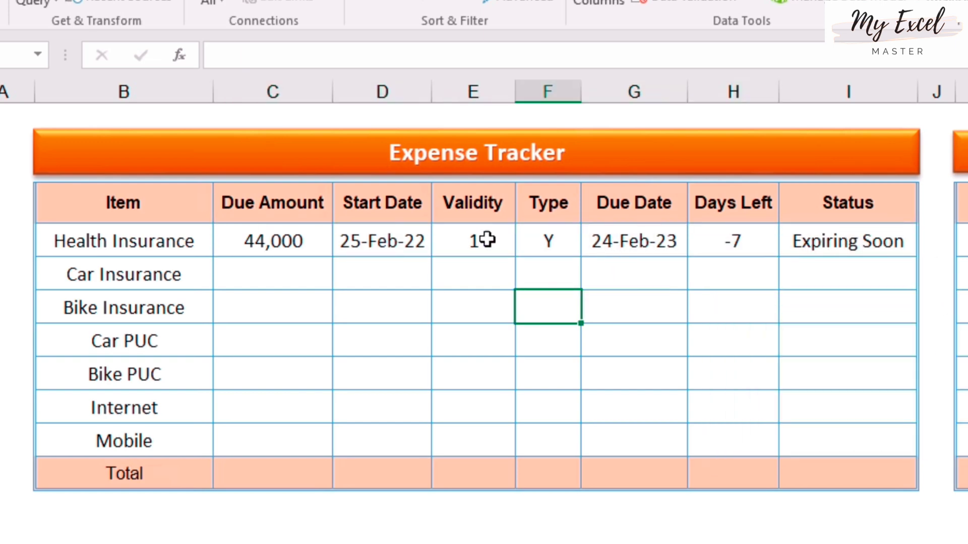
# Fill the Health Insurance Type, Due Date, Days Left and Status cells down through the Mobile row
pyautogui.moveTo(751, 259); pyautogui.dragTo(832, 439)
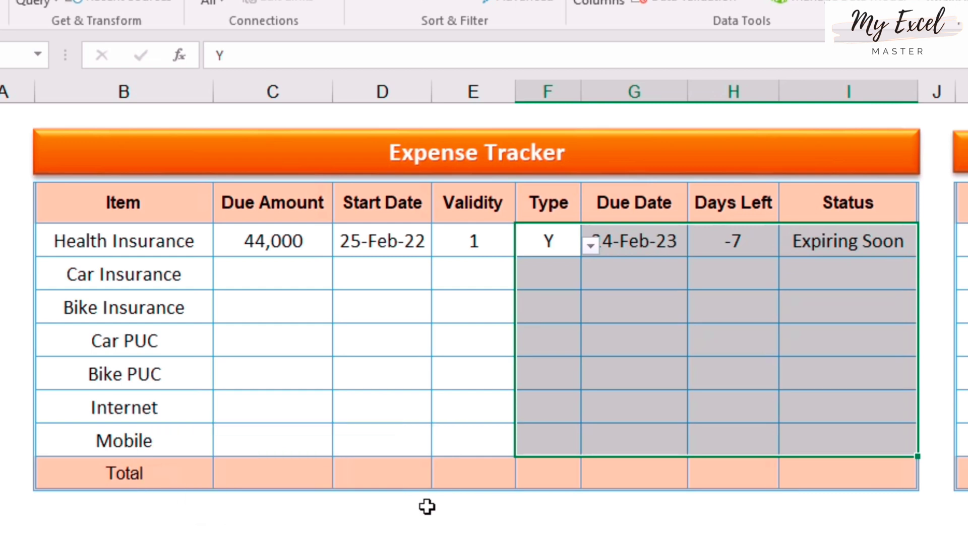
pyautogui.hotkey('ctrl', 'd')
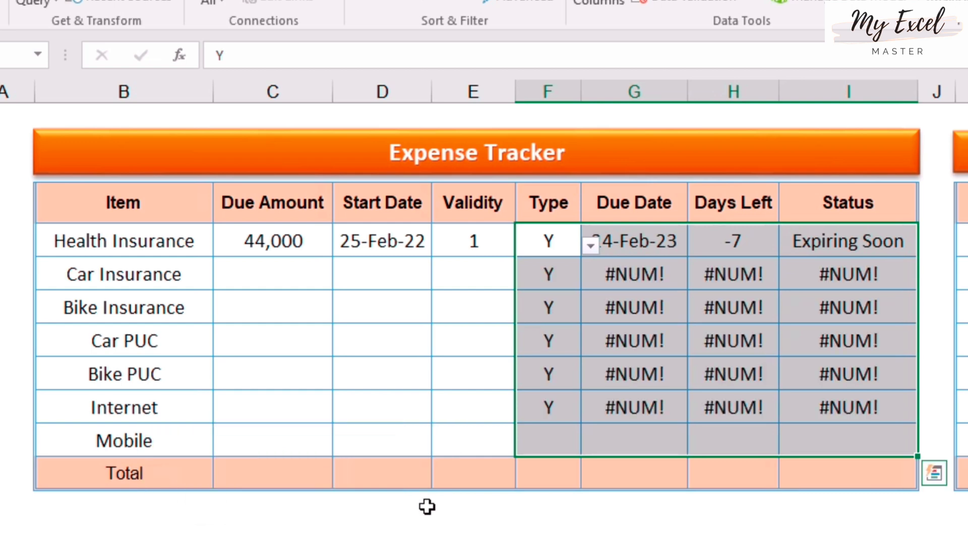
pyautogui.click(557, 281)
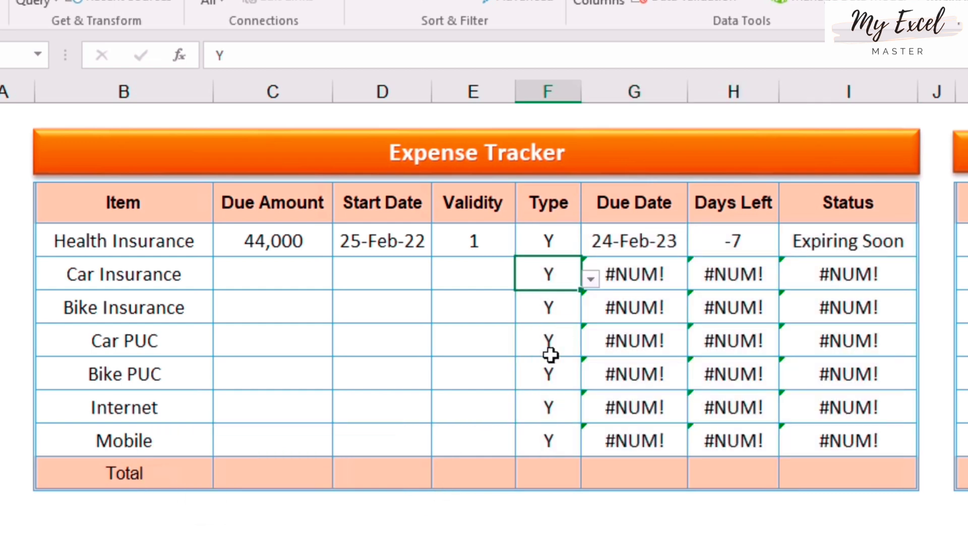
# Set the Car Insurance Due Amount to 15000 and its Start Date to 10-Jan-22
pyautogui.click(309, 277)
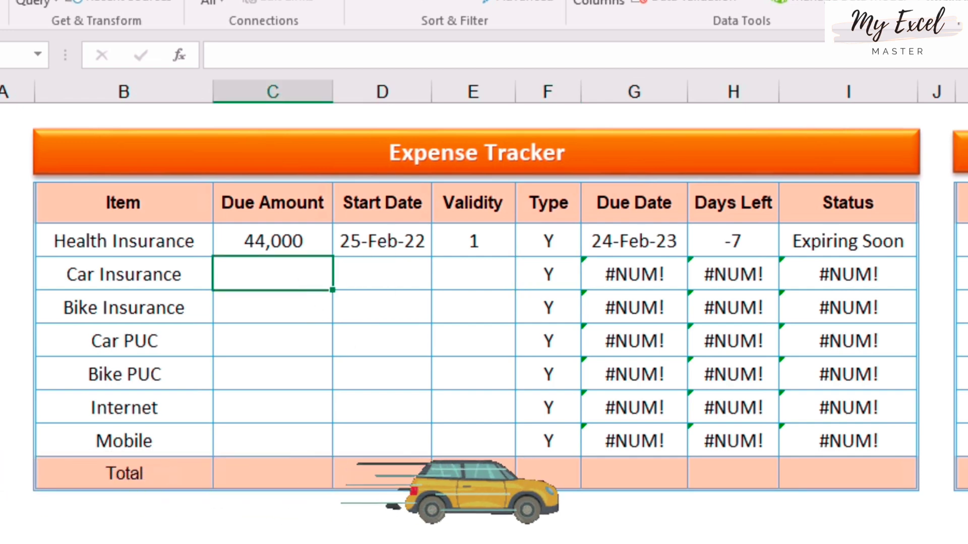
pyautogui.write('15000')
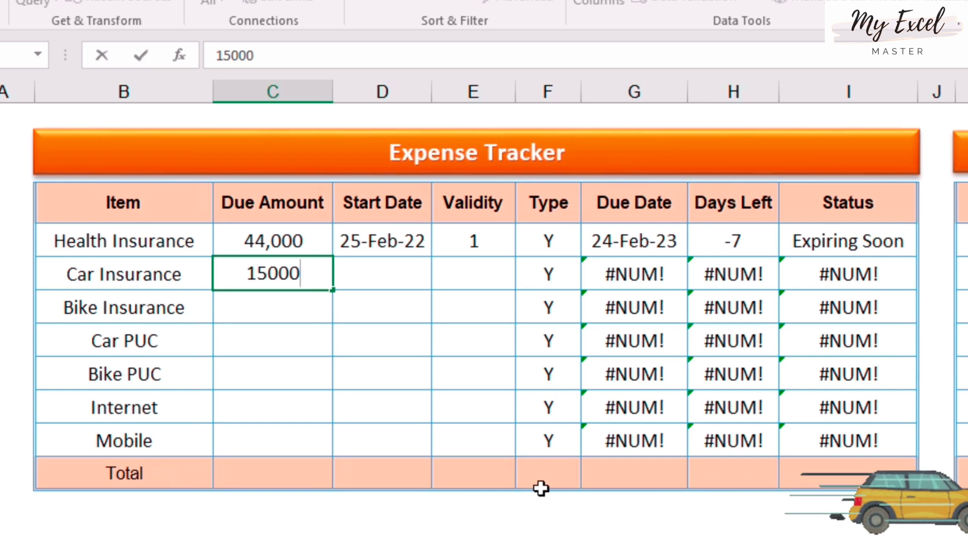
pyautogui.press('Tab')
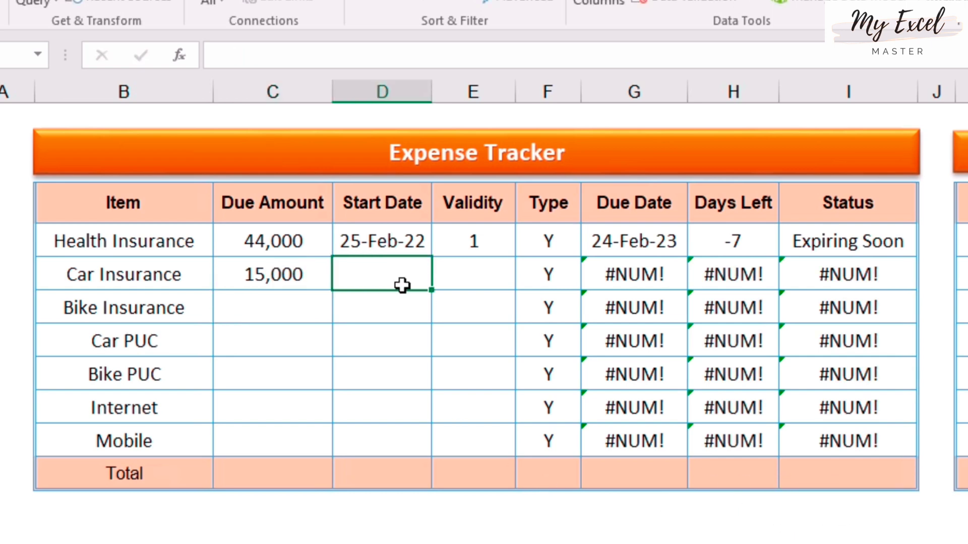
pyautogui.write('10')
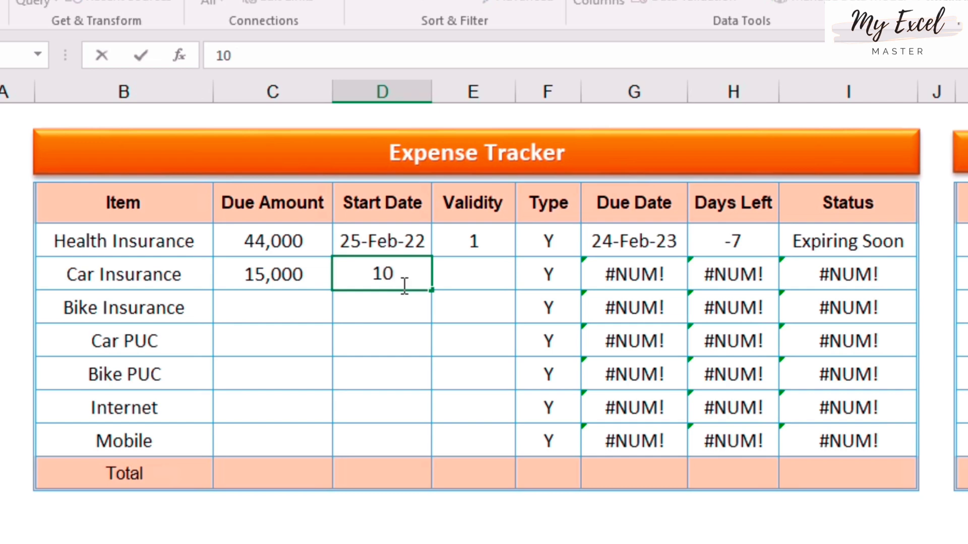
pyautogui.write('/1/22')
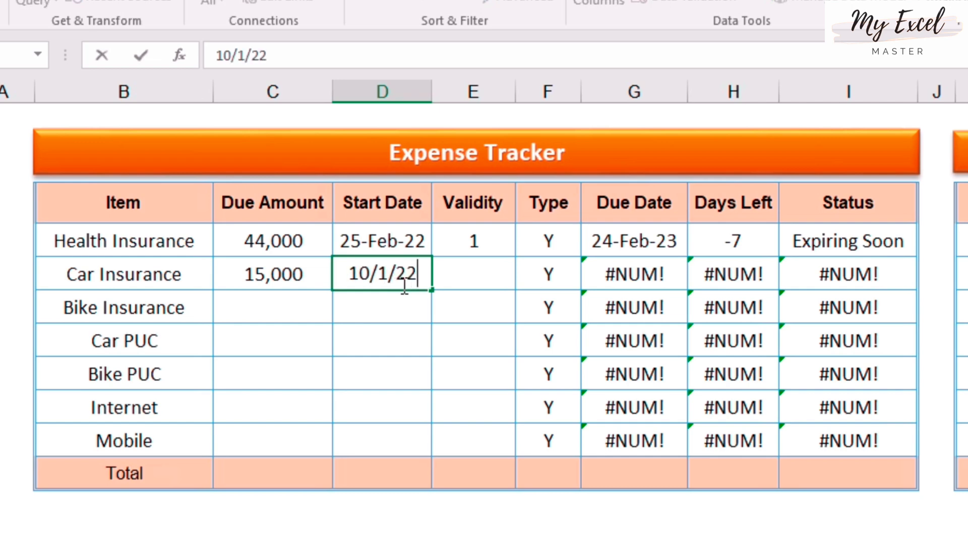
pyautogui.press('Return')
# Set the Car Insurance Validity to 1, keeping its Type as Y
pyautogui.click(471, 281)
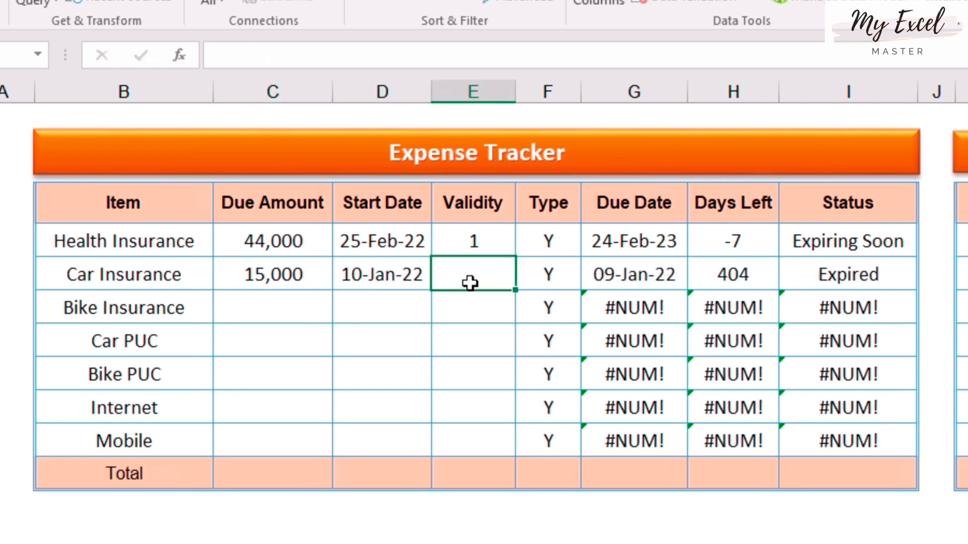
pyautogui.write('1')
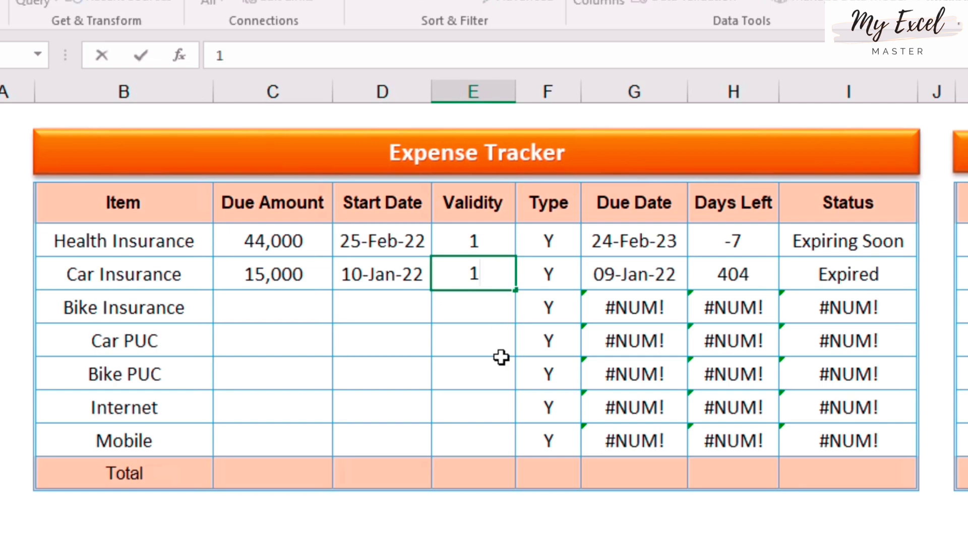
pyautogui.press('Return')
pyautogui.click(461, 281)
pyautogui.click(551, 271)
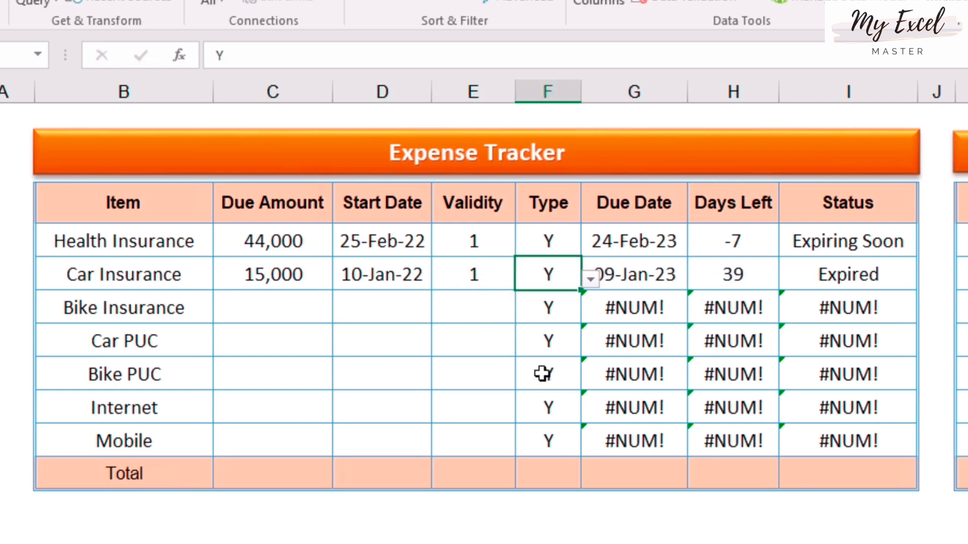
# Set the Bike Insurance Due Amount to 2000
pyautogui.click(296, 309)
pyautogui.write('1200')
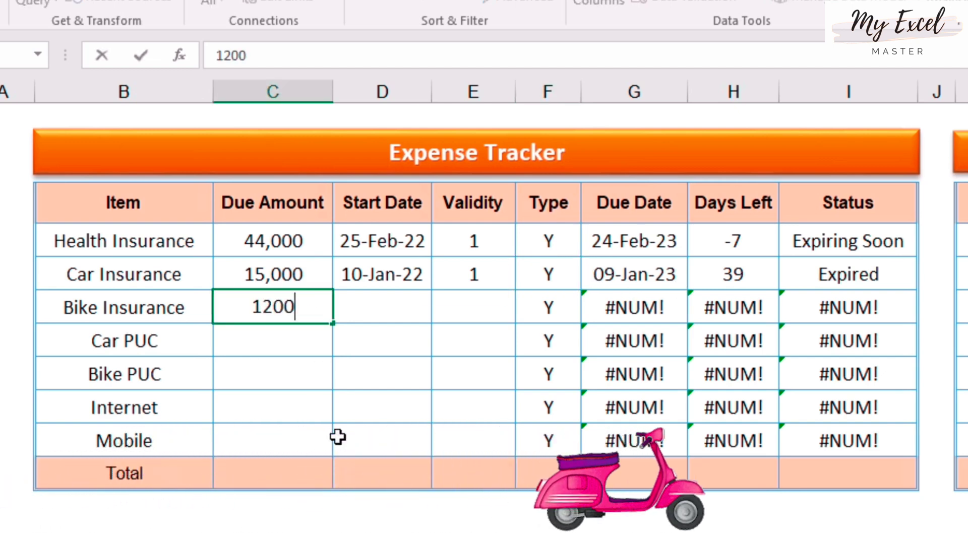
pyautogui.press('BackSpace')
pyautogui.press('BackSpace')
pyautogui.press('BackSpace')
pyautogui.press('BackSpace')
pyautogui.write('2000')
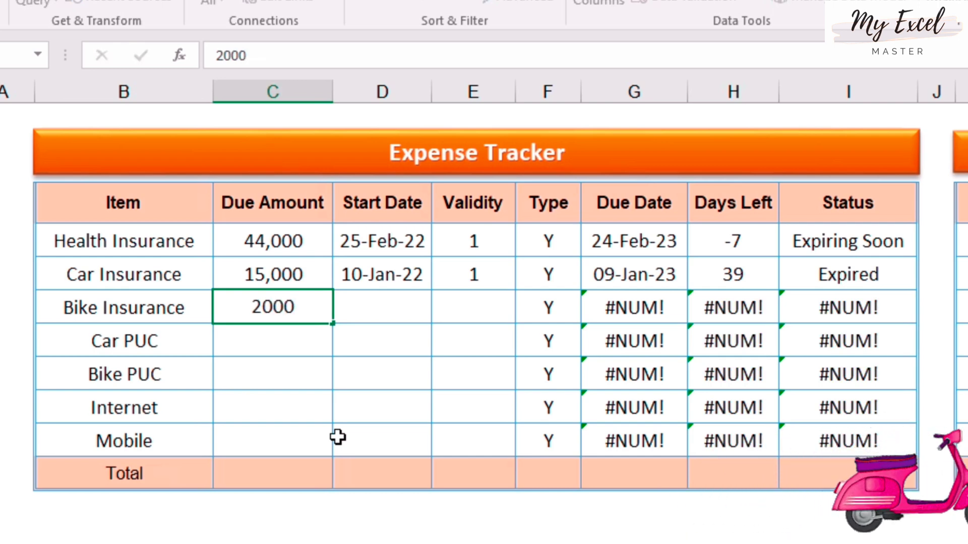
pyautogui.press('Tab')
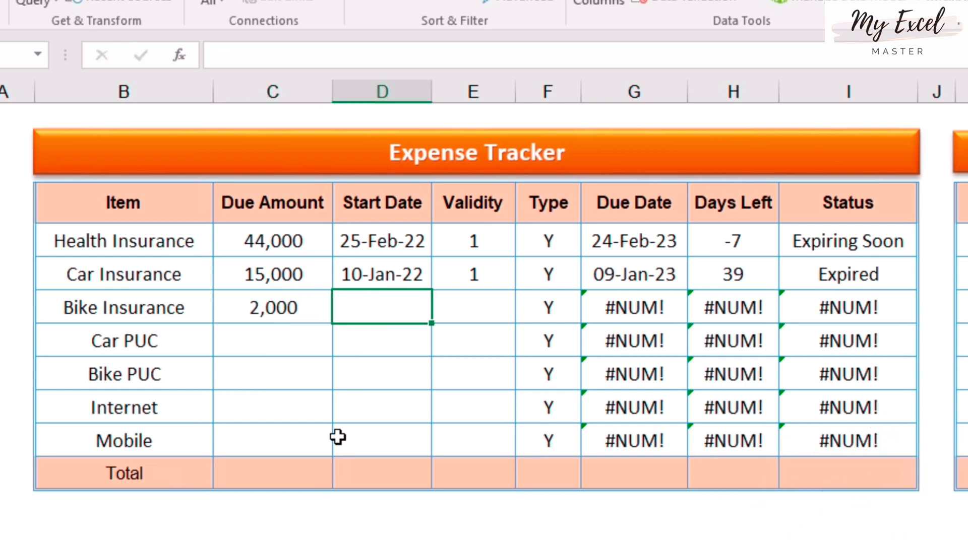
# Set the Bike Insurance Start Date to 15-May-22
pyautogui.write('15/')
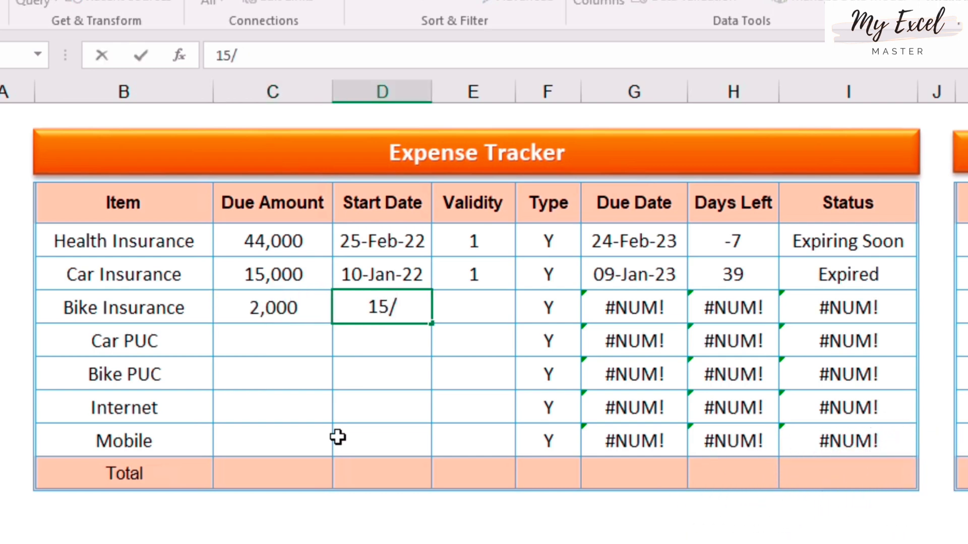
pyautogui.write('5/22')
pyautogui.press('Left')
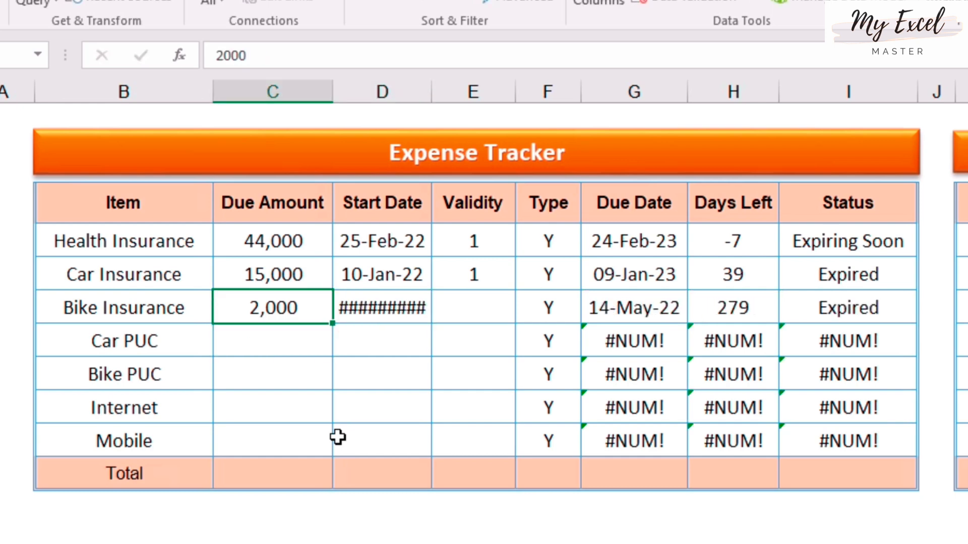
pyautogui.press('Right')
pyautogui.hotkey('ctrl', 'z')
pyautogui.write('1')
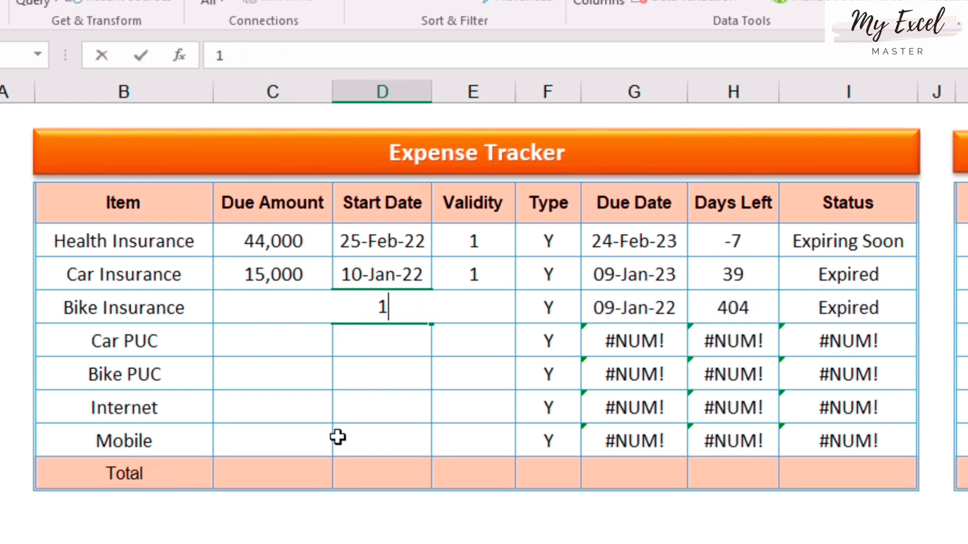
pyautogui.write('5/5/22')
pyautogui.press('Right')
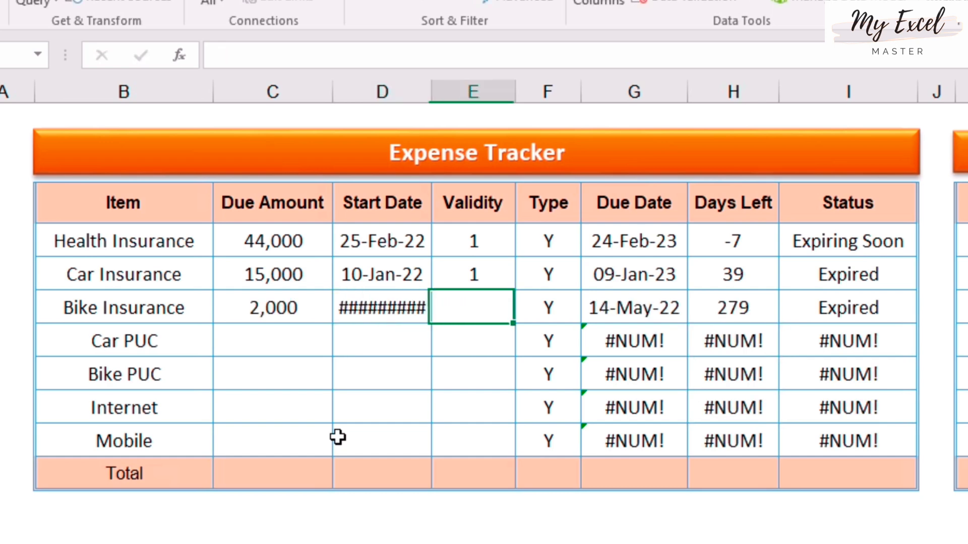
pyautogui.press('Left')
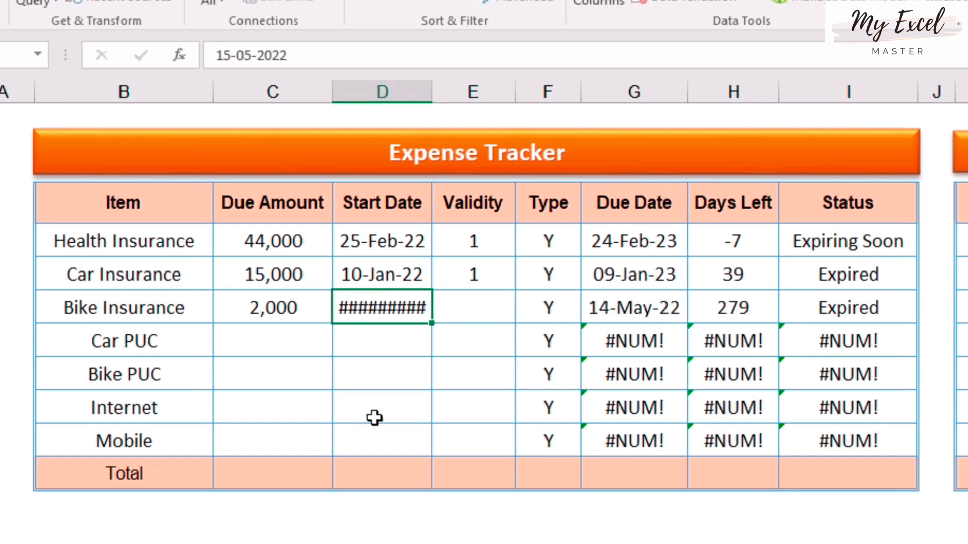
# Check the number format and the stored date of the Bike Insurance Start Date cell without changing them
pyautogui.hotkey('ctrl', '1')
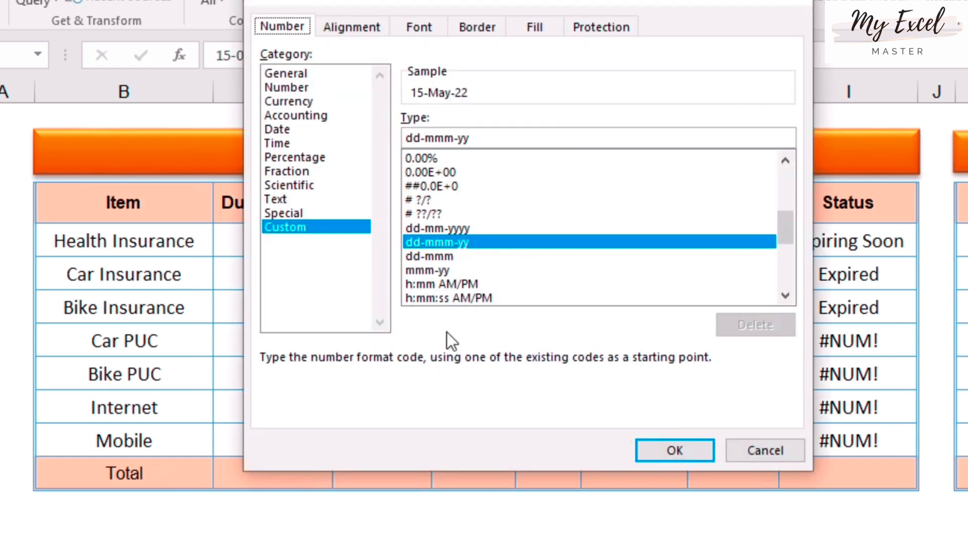
pyautogui.press('Escape')
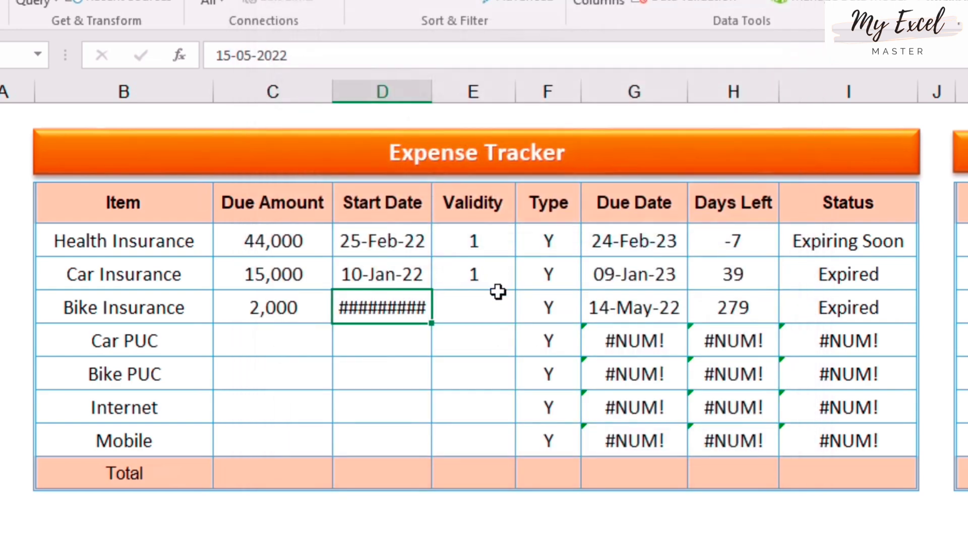
pyautogui.press('F2')
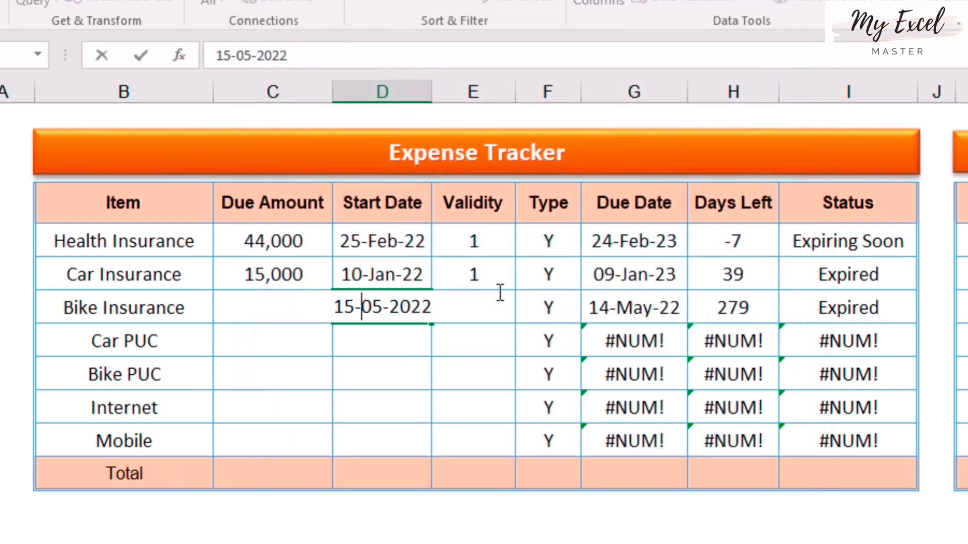
pyautogui.press('Escape')
# Fill the Car Insurance Start Date down to Bike Insurance as 10-May-22, and widen the Start Date column to fit it
pyautogui.hotkey('ctrl', 'd')
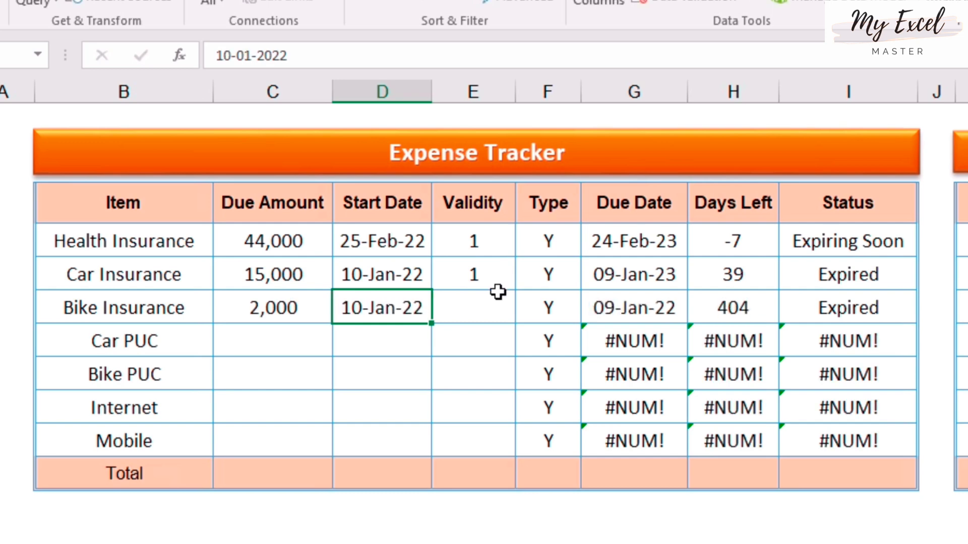
pyautogui.press('F2')
pyautogui.press('Left')
pyautogui.press('Left')
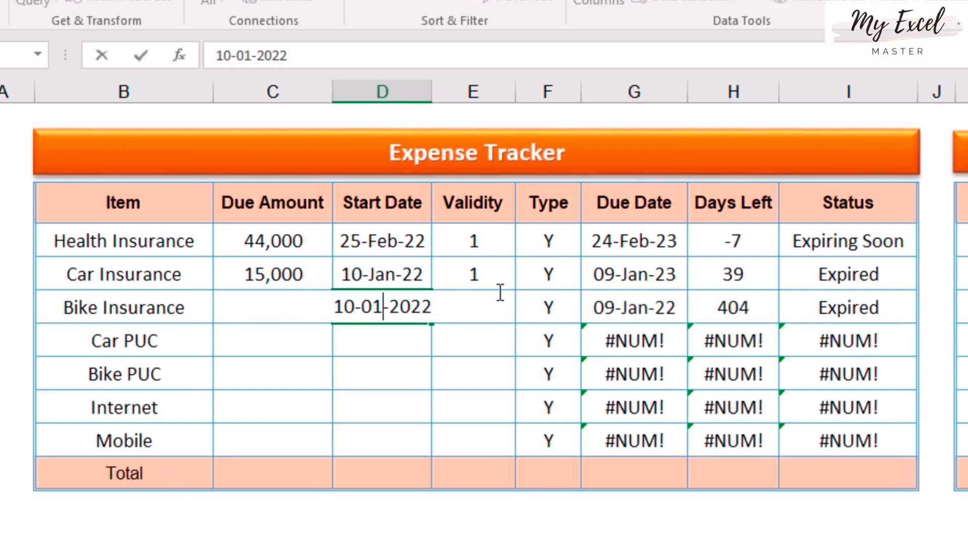
pyautogui.press('BackSpace')
pyautogui.write('5')
pyautogui.press('Return')
pyautogui.press('Up')
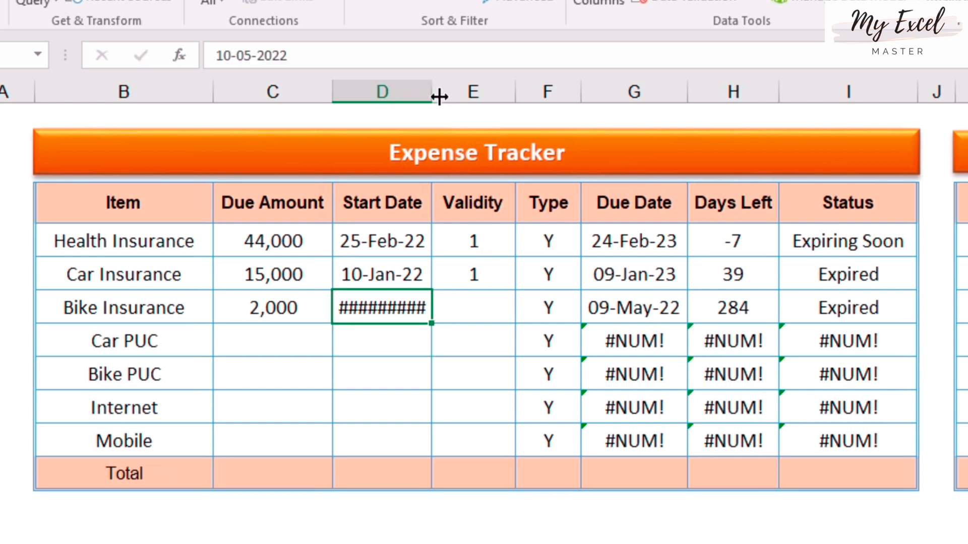
pyautogui.moveTo(439, 97); pyautogui.dragTo(442, 93)
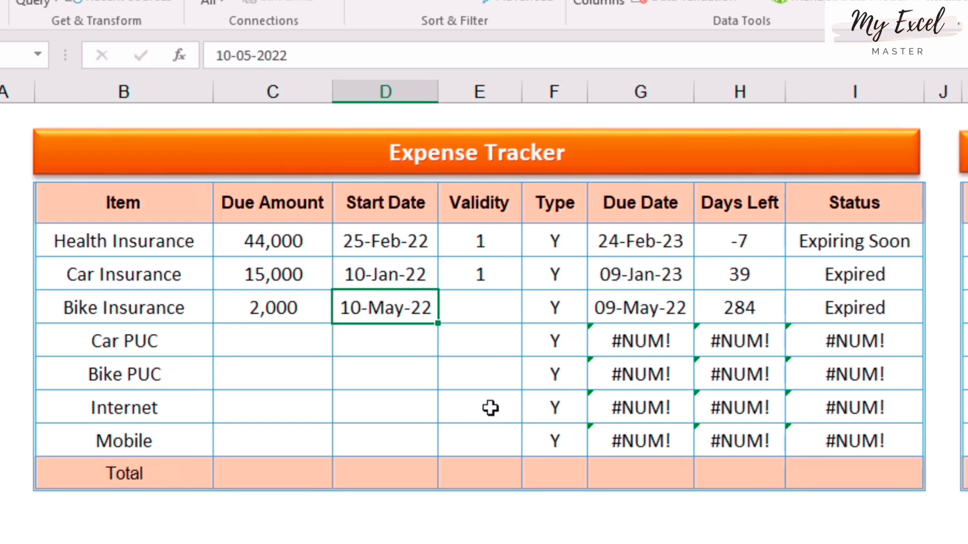
# Set the Bike Insurance Validity to 1 and change it to 2
pyautogui.press('Right')
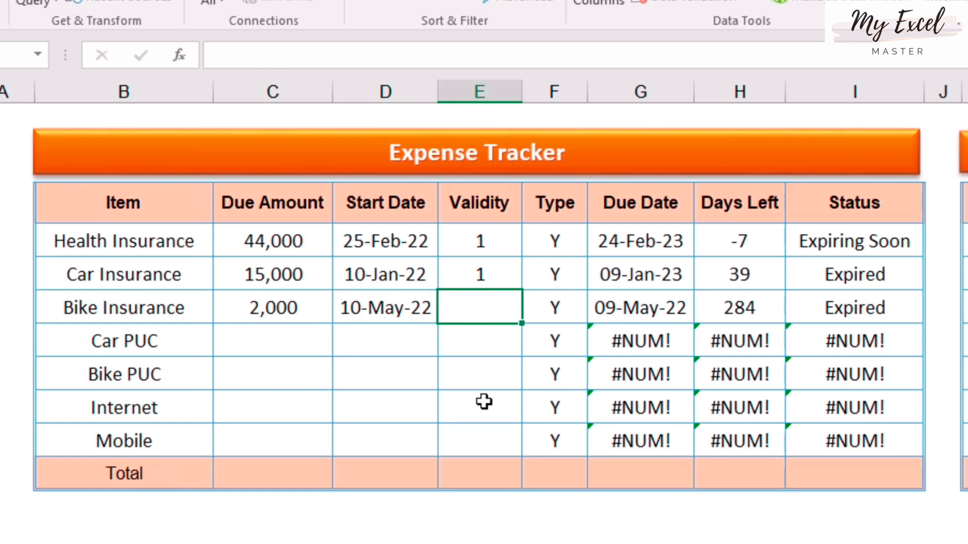
pyautogui.write('1')
pyautogui.press('Return')
pyautogui.press('Up')
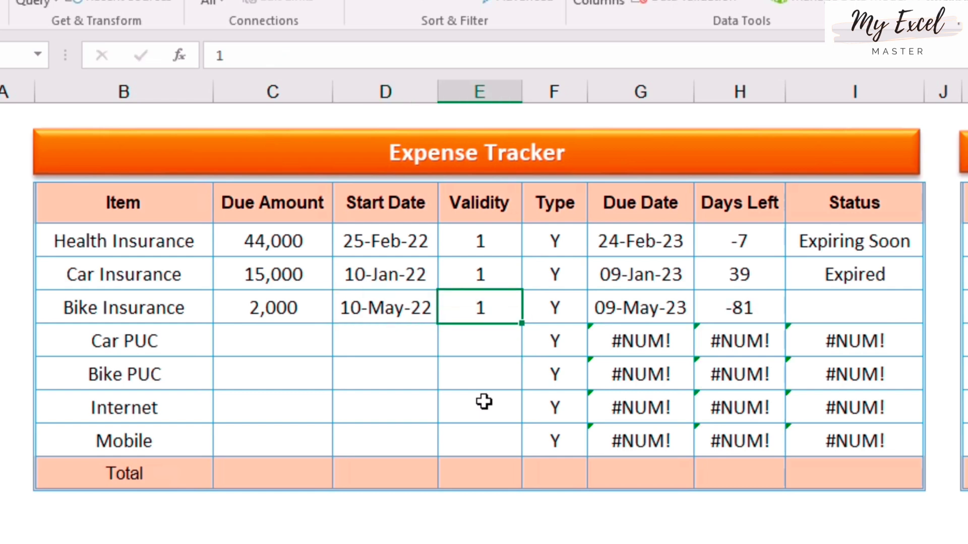
pyautogui.write('2')
pyautogui.press('Return')
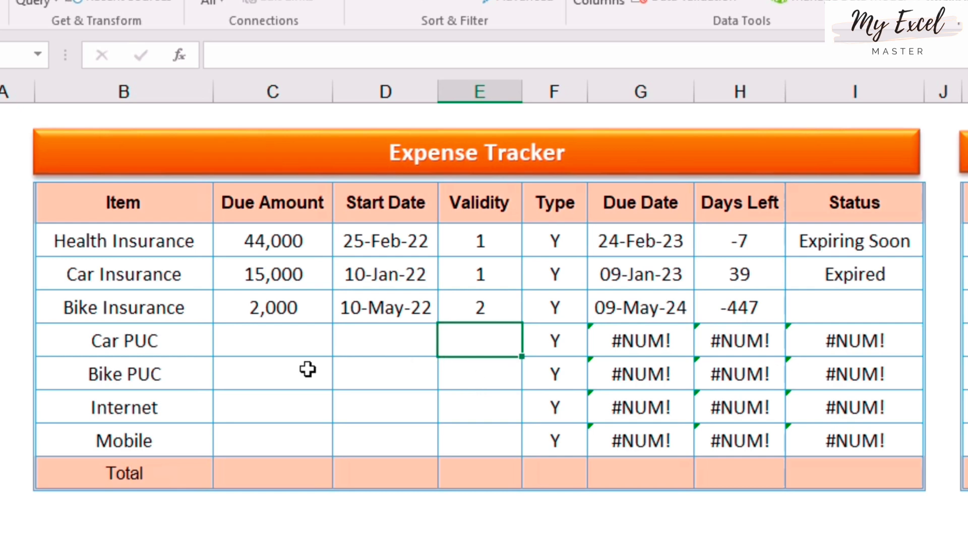
# Set the Car PUC Due Amount to 200
pyautogui.press('Left')
pyautogui.press('Left')
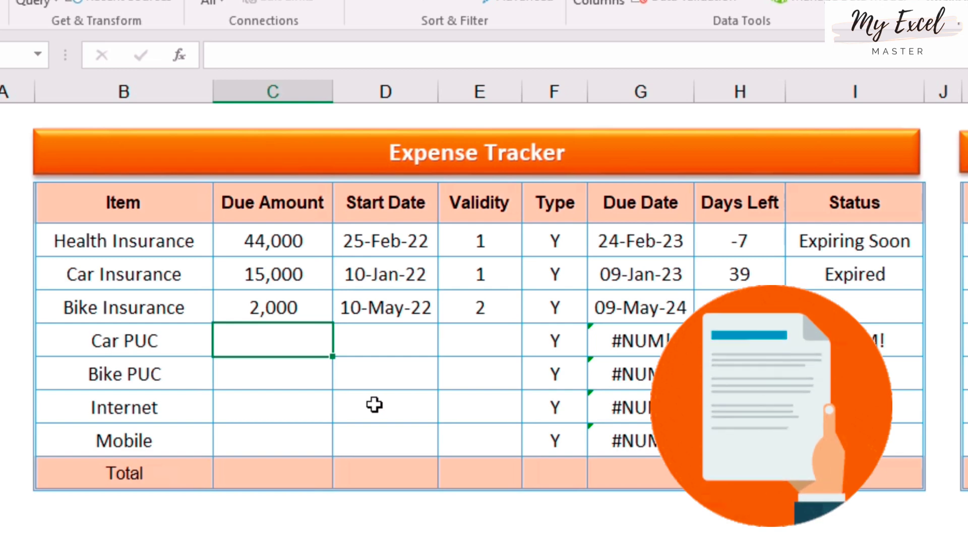
pyautogui.write('200')
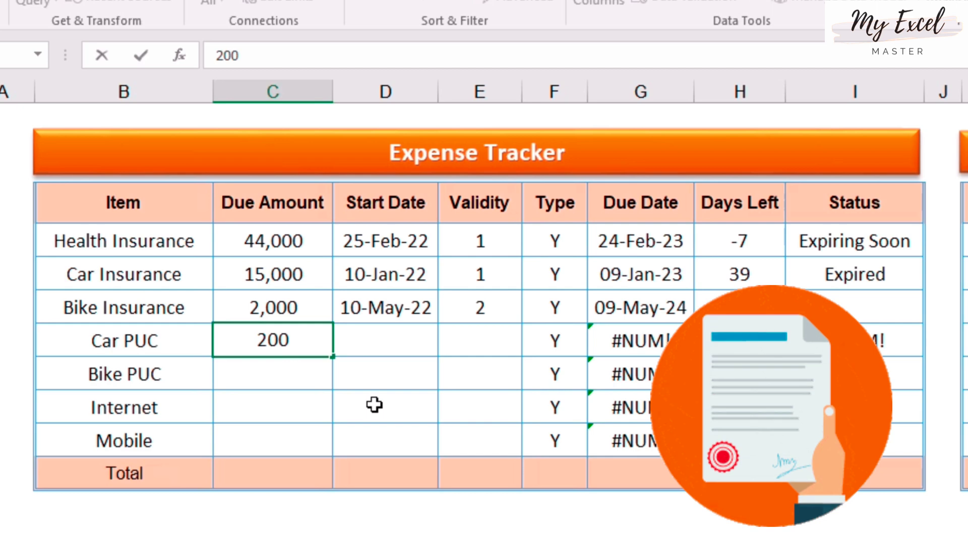
pyautogui.press('Escape')
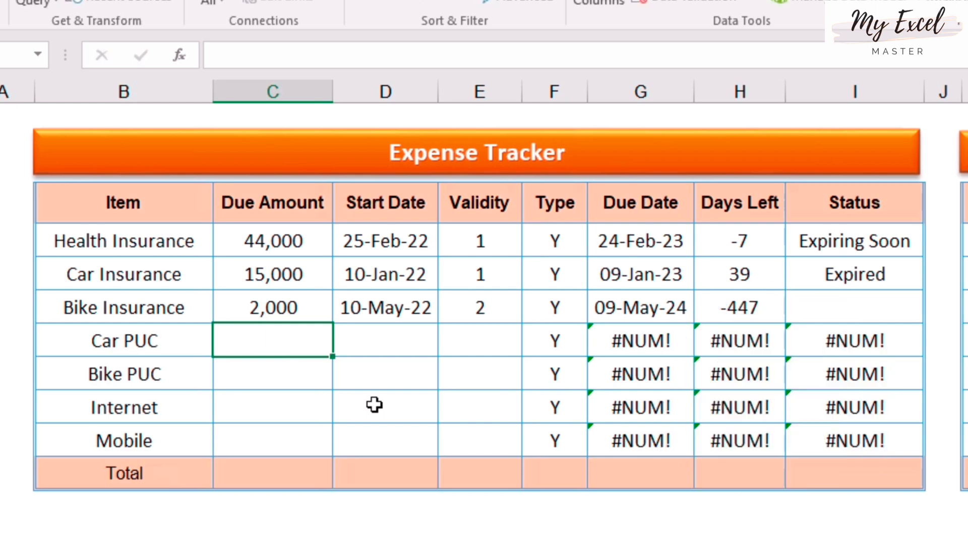
pyautogui.write('2')
pyautogui.press('Escape')
pyautogui.write('200')
pyautogui.press('Tab')
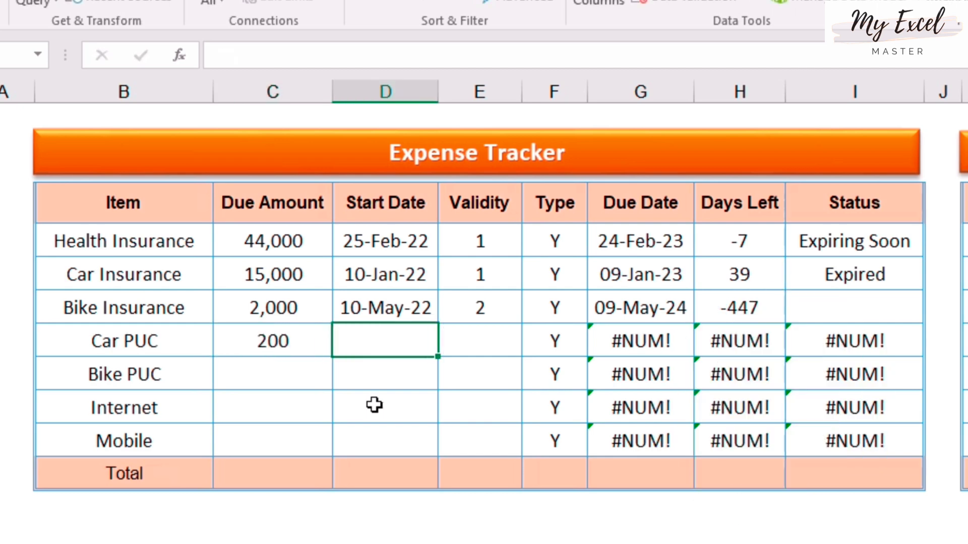
# Set the Car PUC Start Date to 15-Sep-22 and its Validity to 6
pyautogui.write('15/')
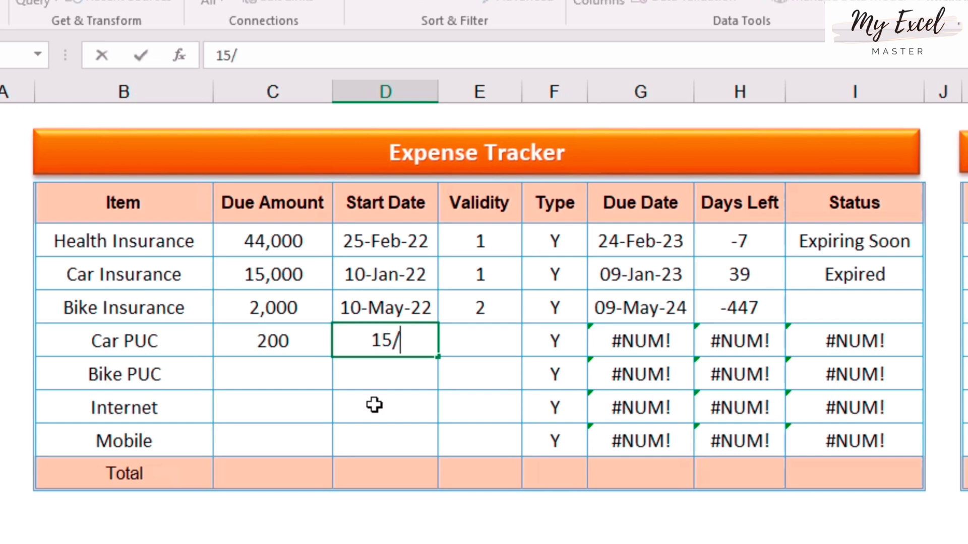
pyautogui.write('9/22')
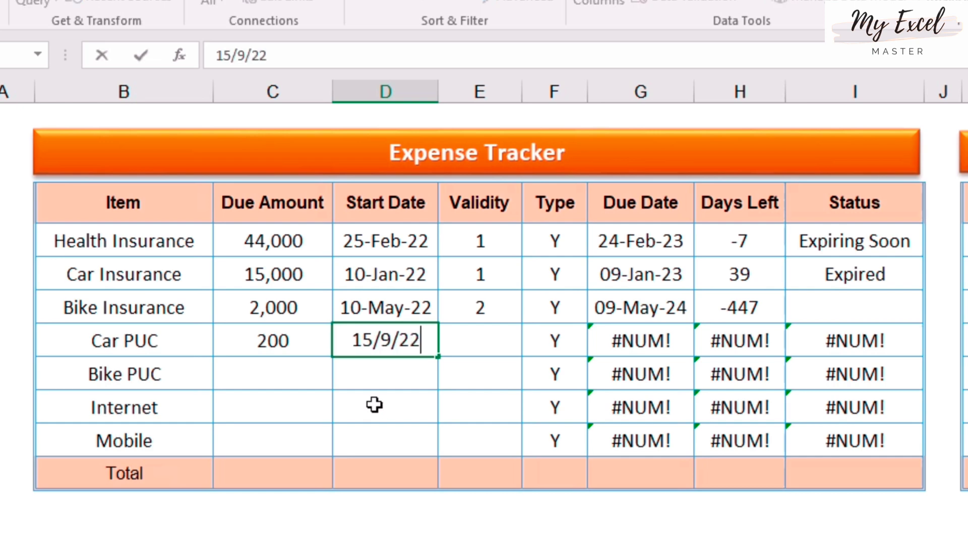
pyautogui.press('Left')
pyautogui.press('Right')
pyautogui.press('Right')
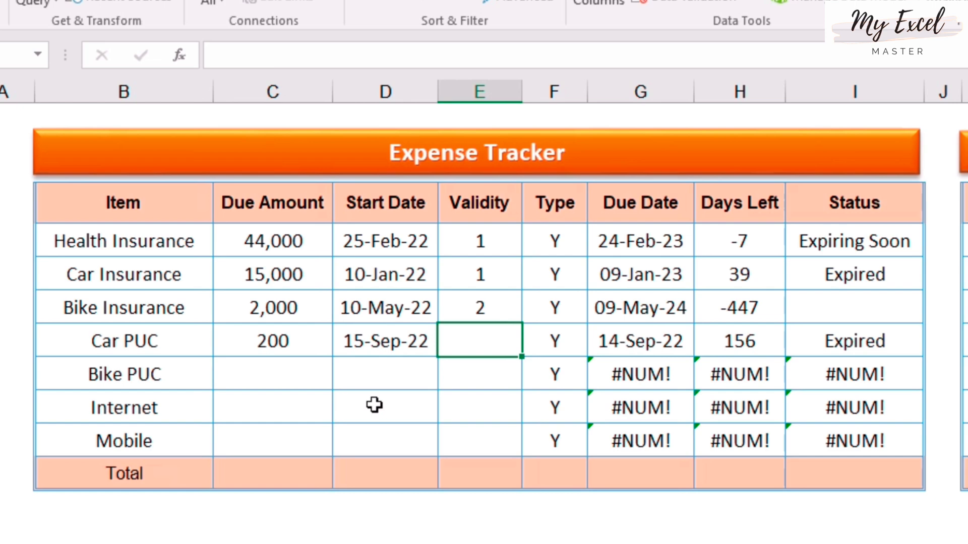
pyautogui.write('6')
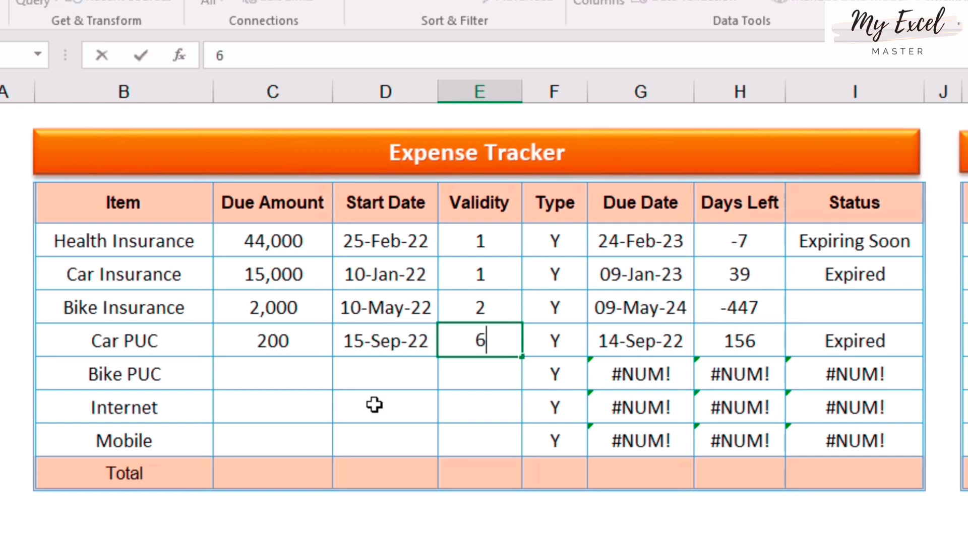
pyautogui.press('Right')
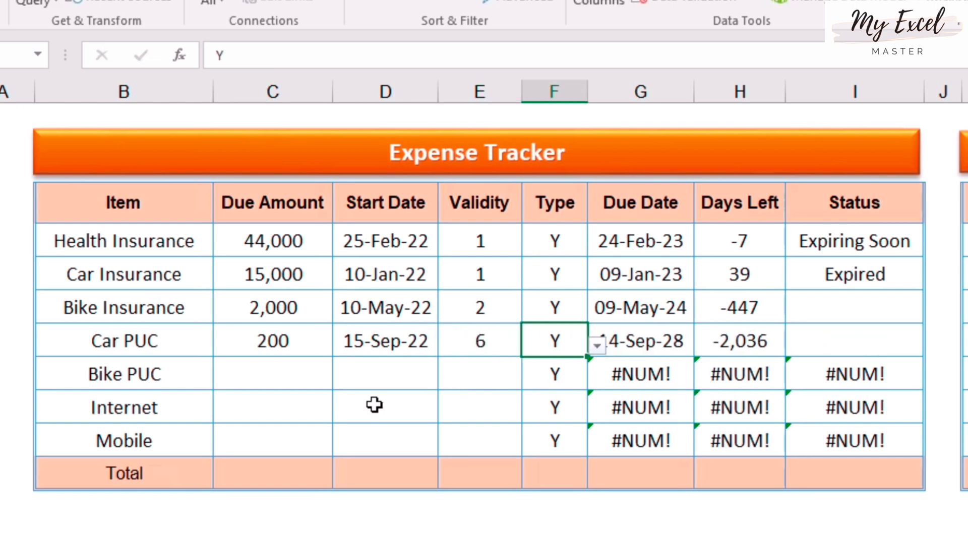
# Set the Car PUC Type to M
pyautogui.click(592, 347)
pyautogui.click(531, 382)
pyautogui.click(491, 373)
pyautogui.click(480, 343)
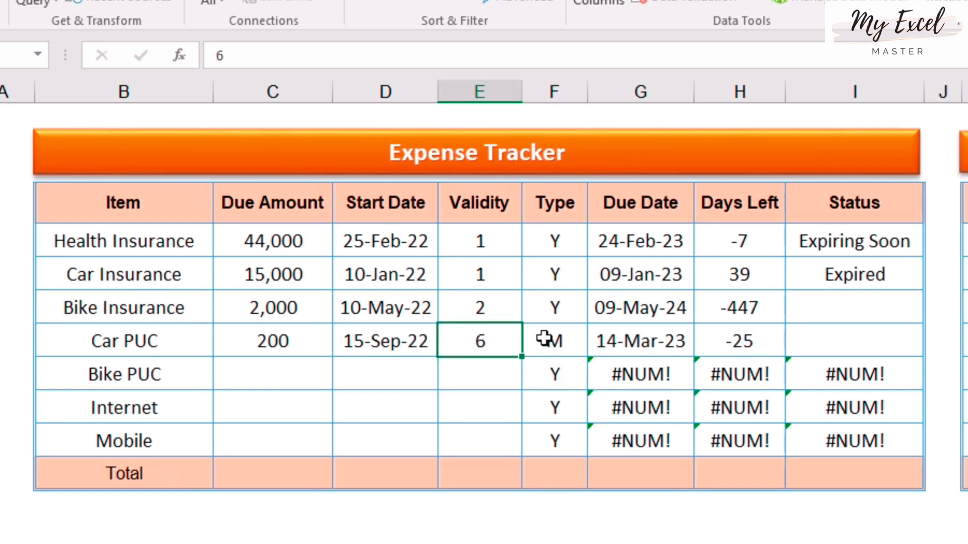
pyautogui.click(548, 339)
# Set the Bike PUC Due Amount to 60 and its Start Date to 18-Nov-22
pyautogui.click(286, 387)
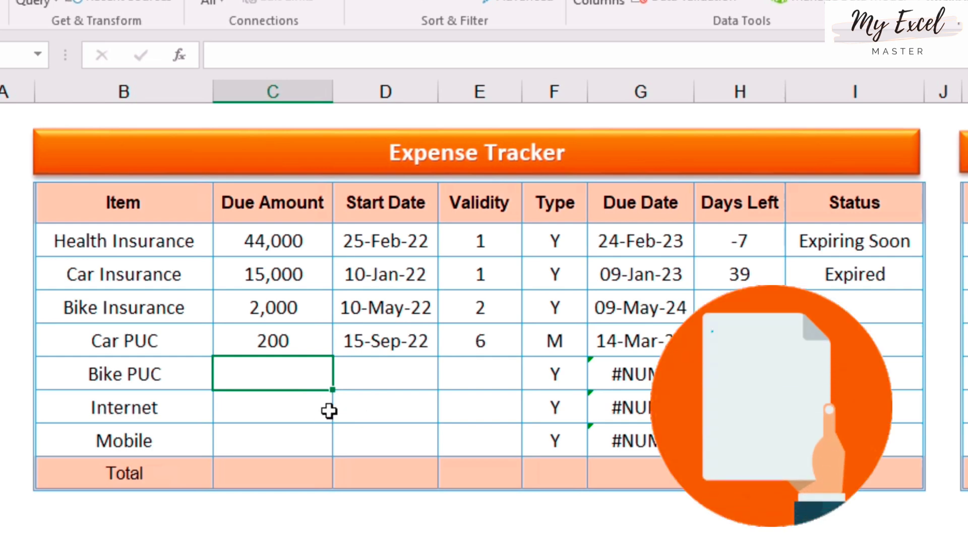
pyautogui.write('60')
pyautogui.press('Tab')
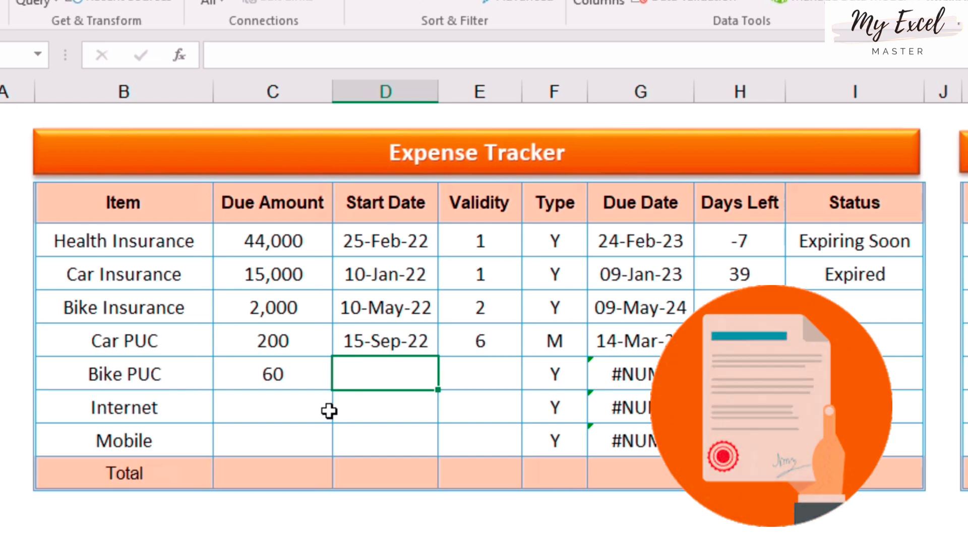
pyautogui.write('18')
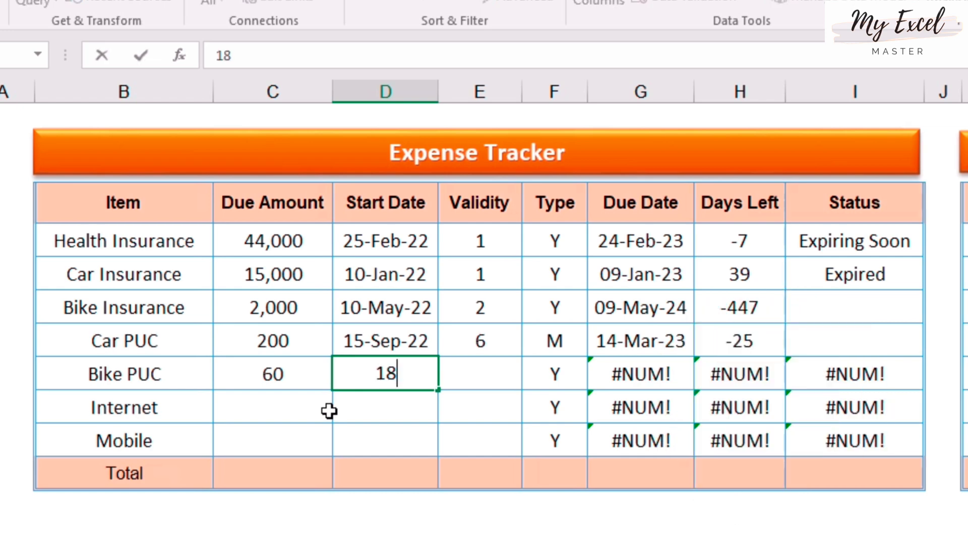
pyautogui.write('/11/22')
pyautogui.click(329, 412)
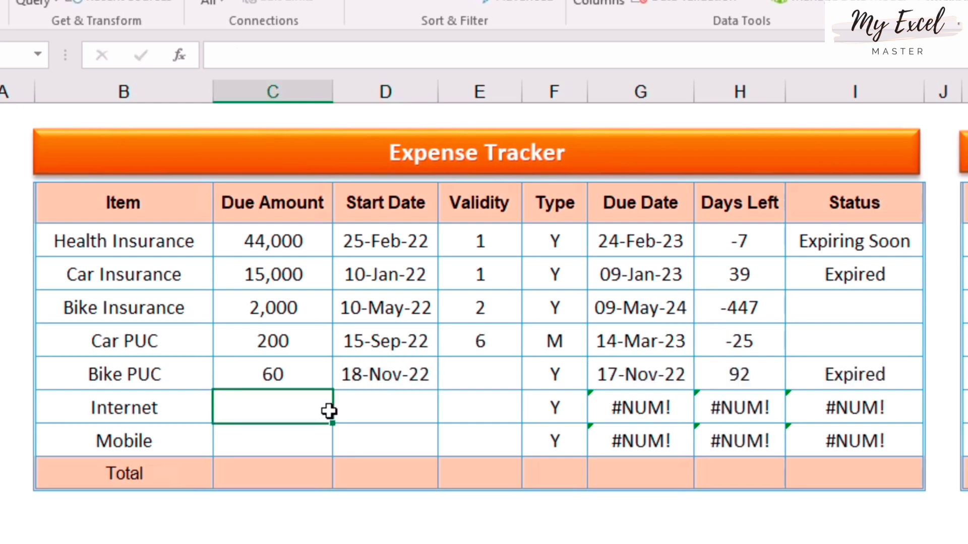
# Set the Bike PUC Validity to 6 and its Type to M
pyautogui.press('Up')
pyautogui.press('Right')
pyautogui.press('Right')
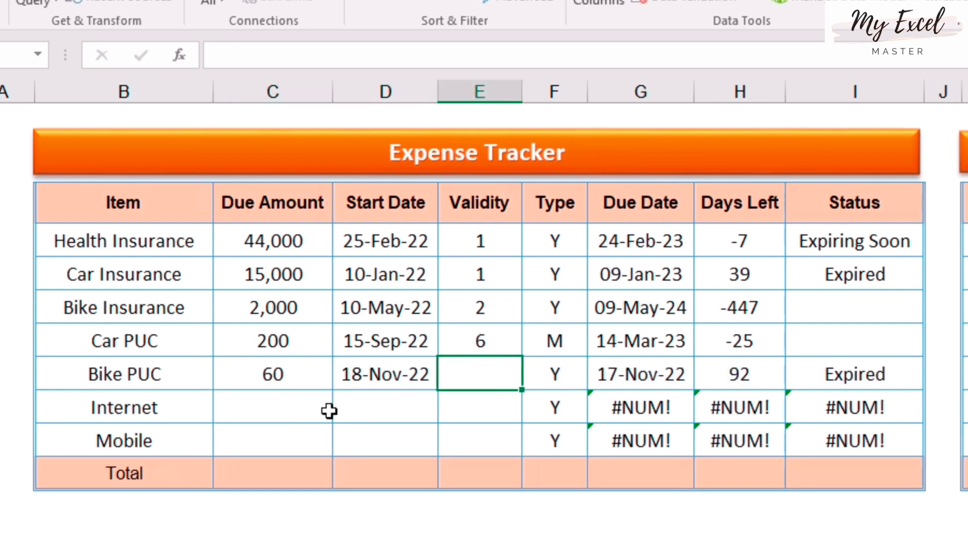
pyautogui.write('6')
pyautogui.press('Right')
pyautogui.click(597, 379)
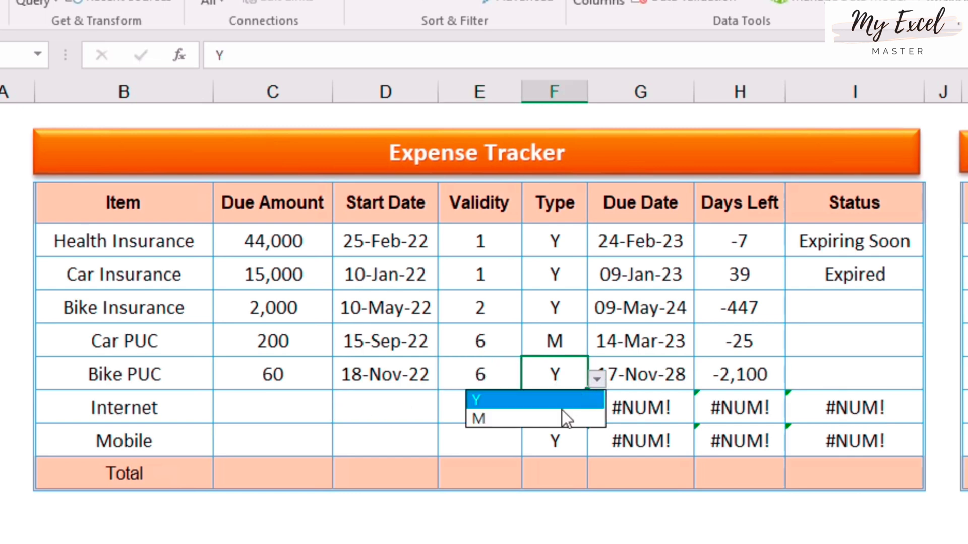
pyautogui.click(562, 417)
# Set the Internet Due Amount to 2,000 and its Start Date to 11-Aug-22
pyautogui.click(241, 406)
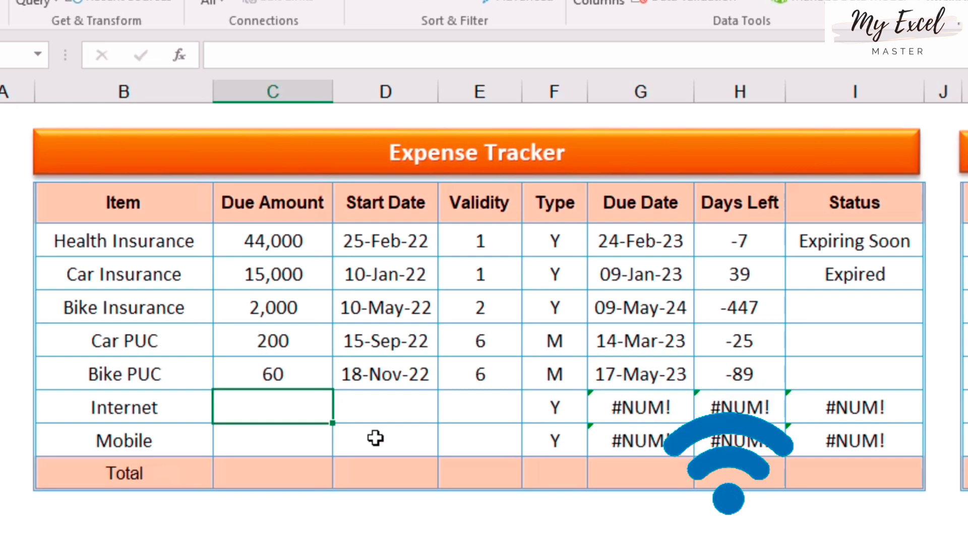
pyautogui.write('2000')
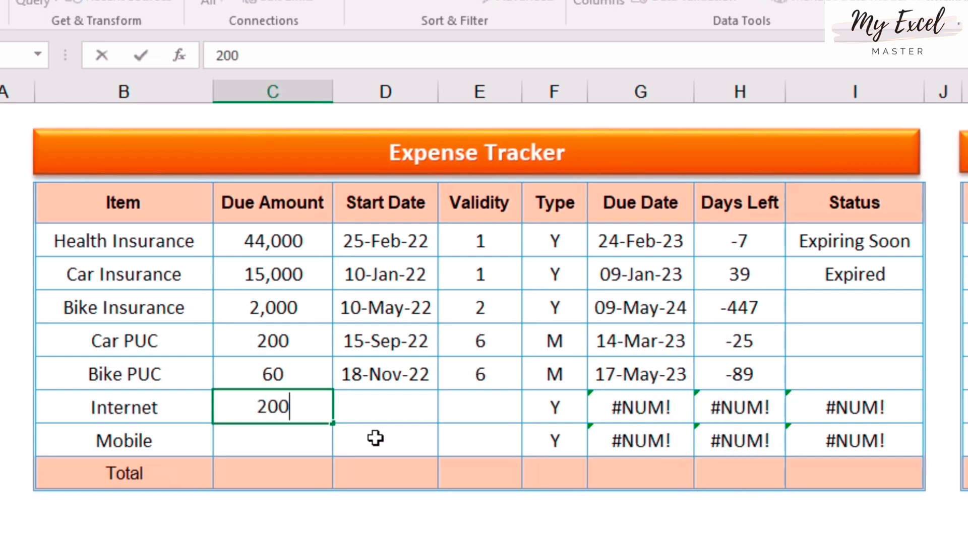
pyautogui.press('Right')
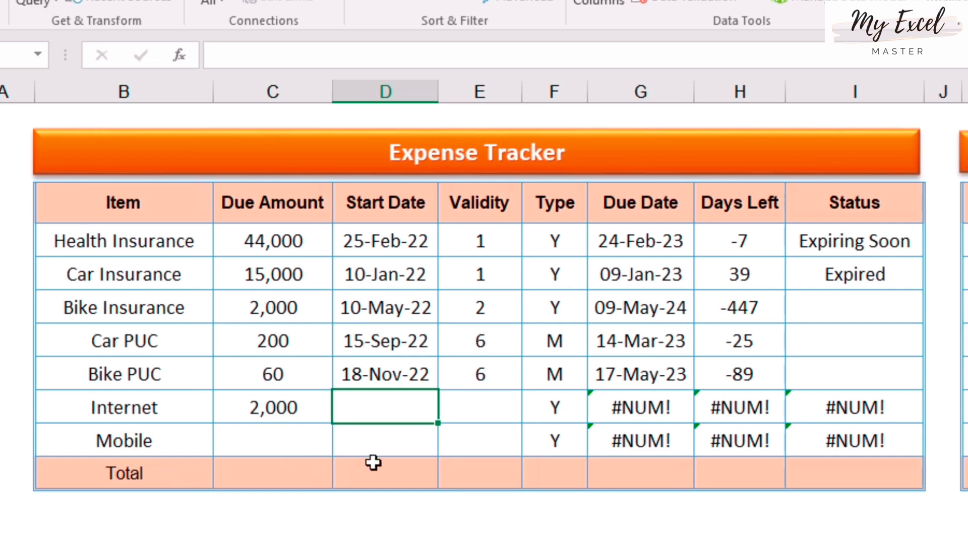
pyautogui.write('11/')
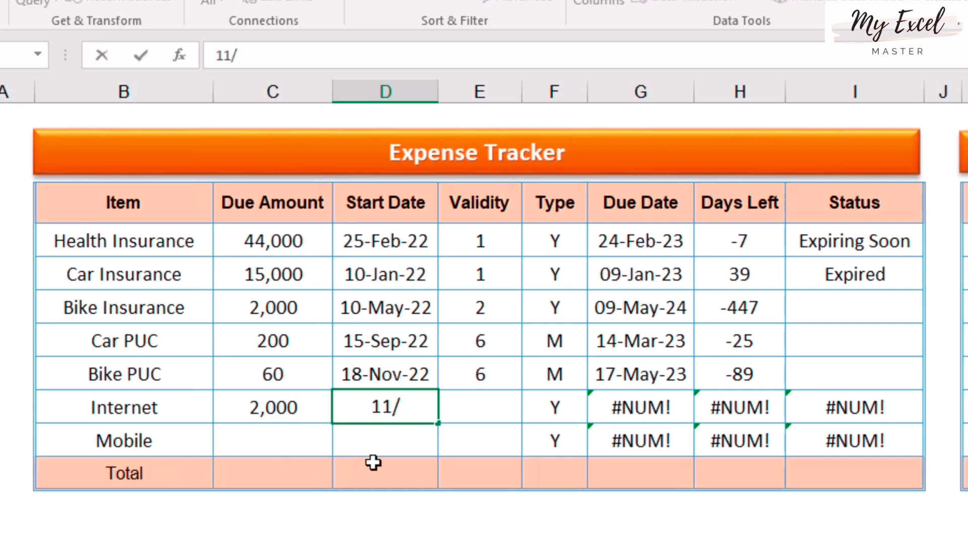
pyautogui.write('8/22')
pyautogui.press('Tab')
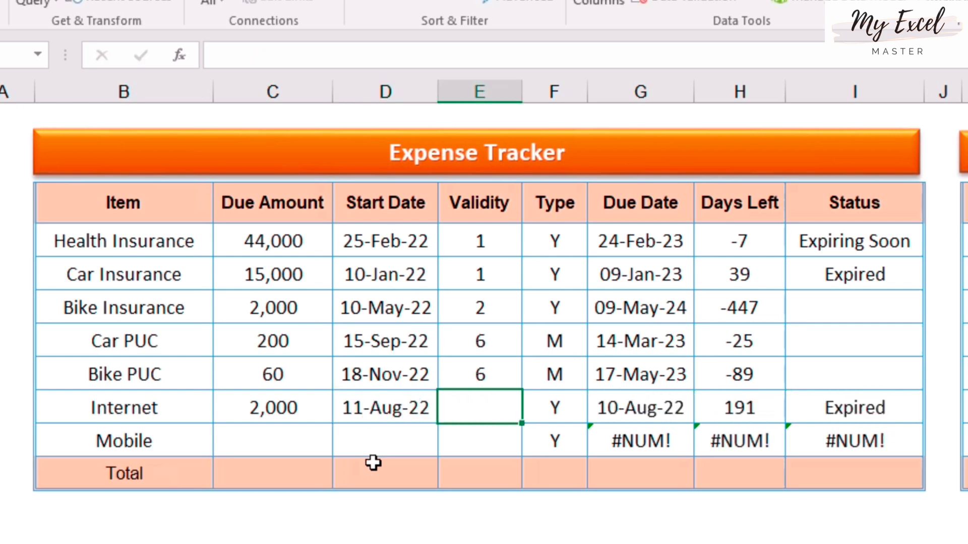
# Set the Internet Validity to 6 and its Type to M
pyautogui.write('6')
pyautogui.press('Tab')
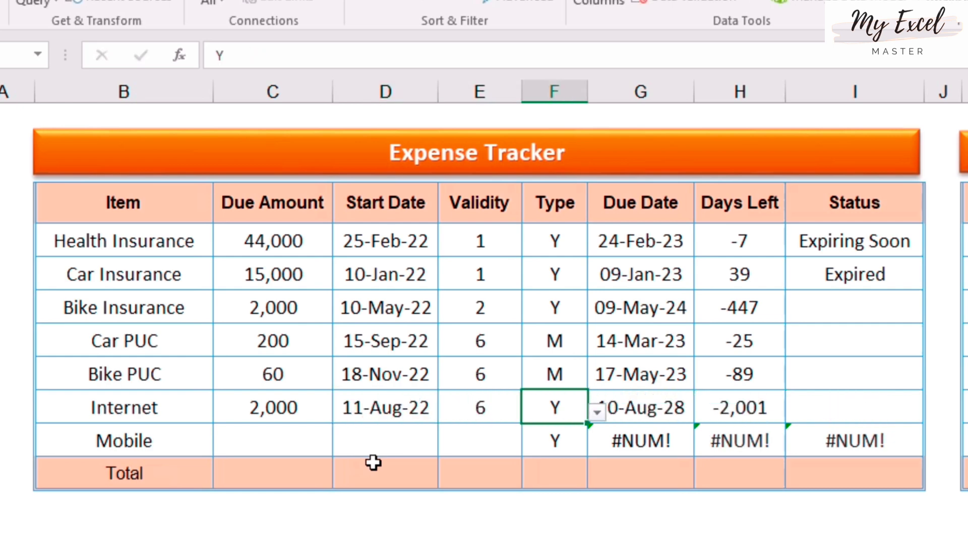
pyautogui.hotkey('alt', 'Down')
pyautogui.press('Down')
pyautogui.press('Return')
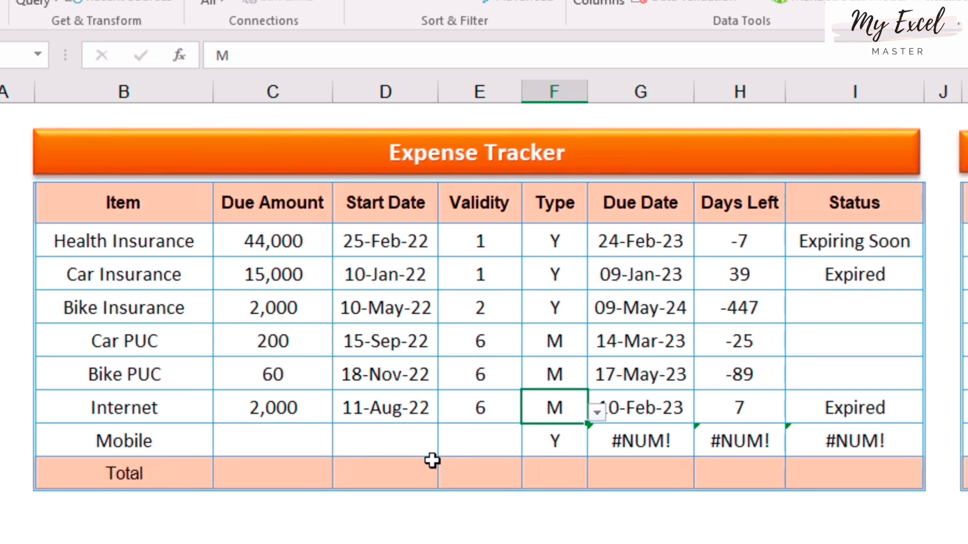
# Set the Mobile Due Amount to 1,000 and its Start Date to 18-Dec-22
pyautogui.press('Left')
pyautogui.press('Left')
pyautogui.press('Down')
pyautogui.press('Left')
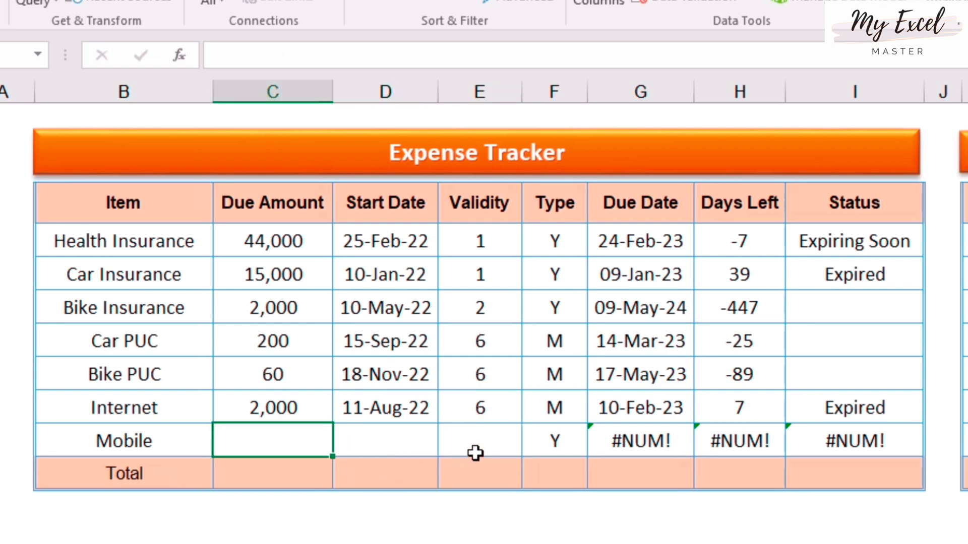
pyautogui.write('1000')
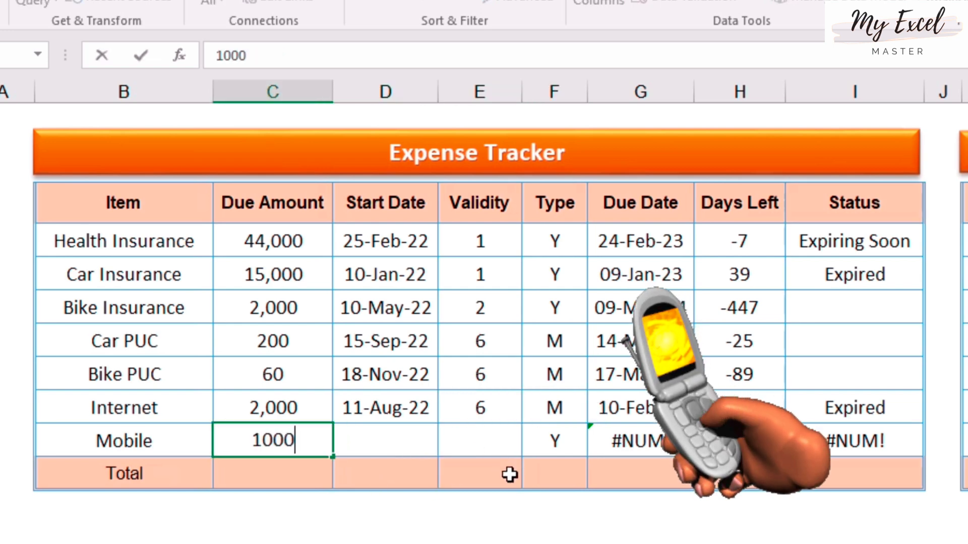
pyautogui.press('Right')
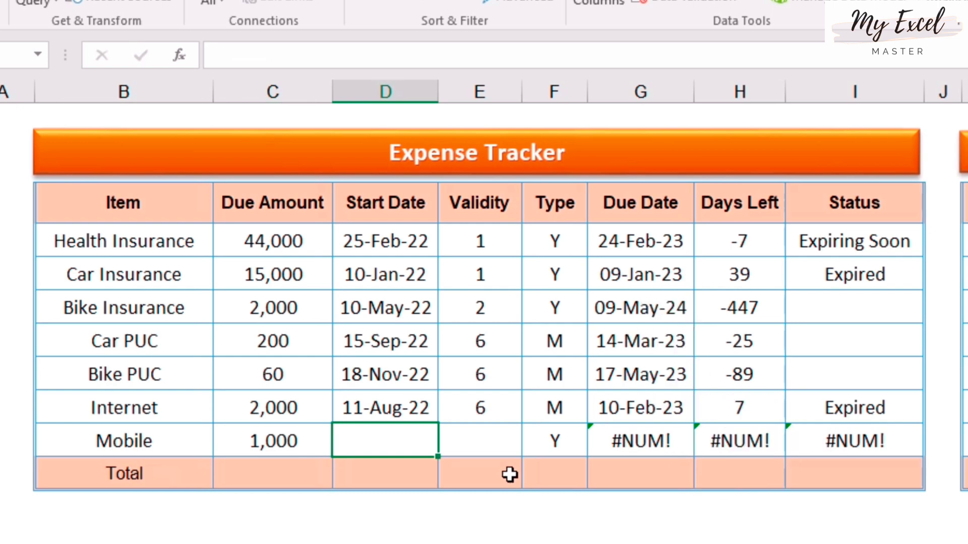
pyautogui.write('18/')
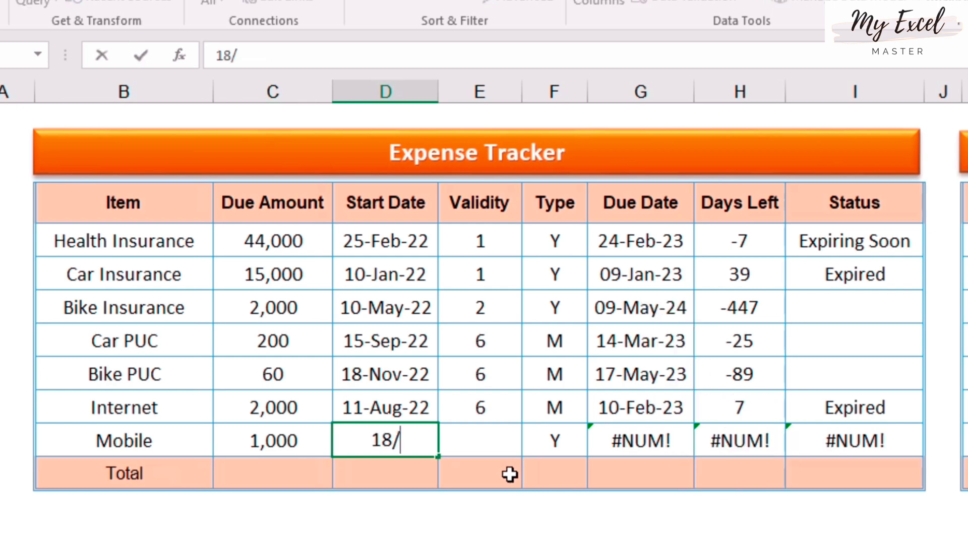
pyautogui.write('12/22')
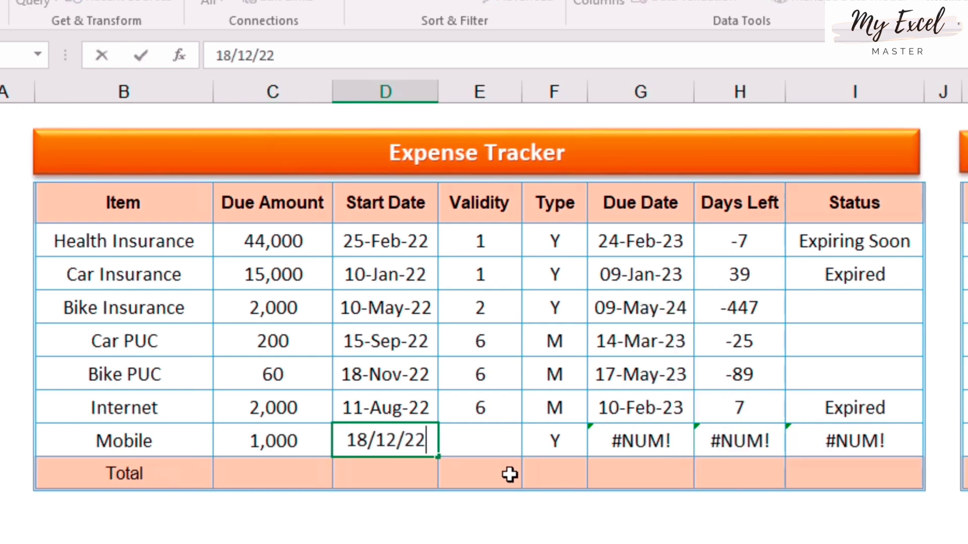
pyautogui.press('Right')
# Set the Mobile Validity to 1 and its Type to M
pyautogui.write('1')
pyautogui.press('Right')
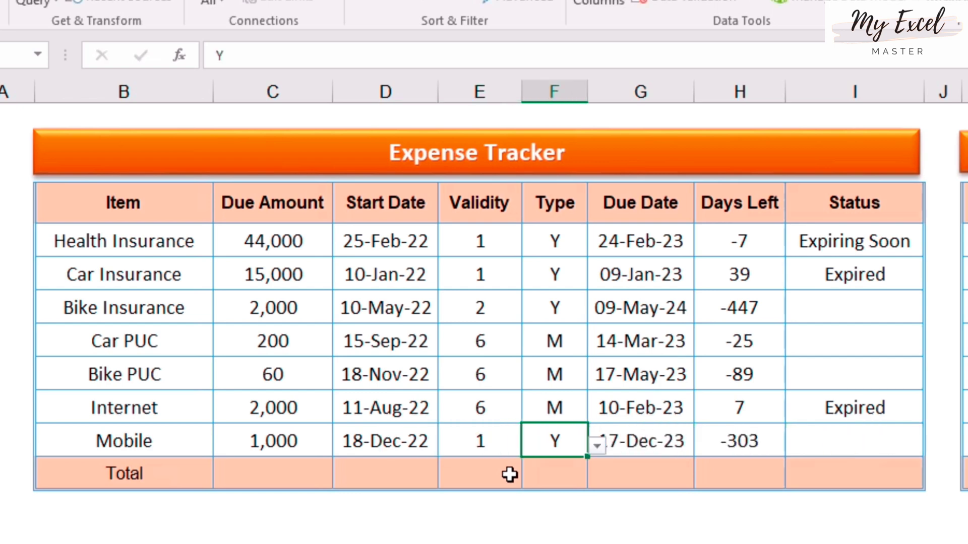
pyautogui.hotkey('alt', 'Down')
pyautogui.press('Down')
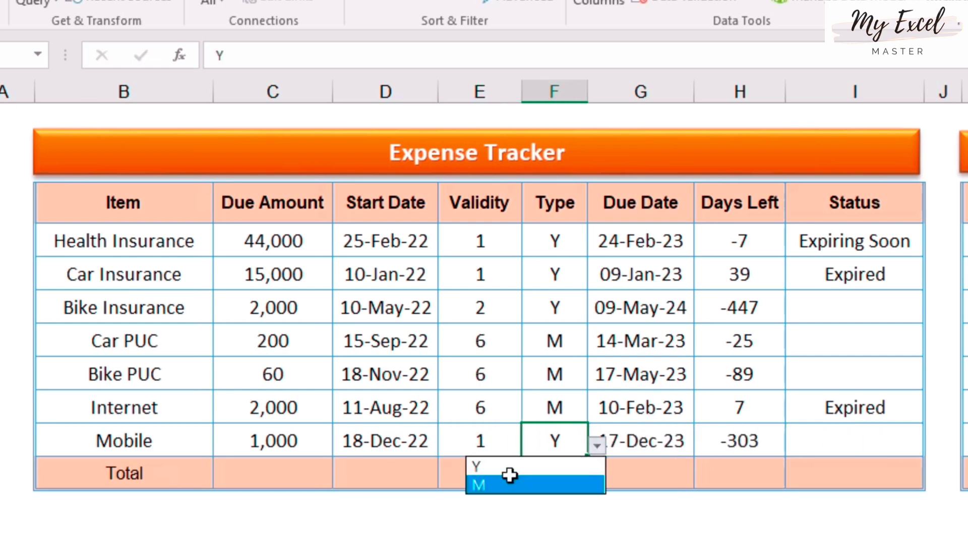
pyautogui.press('Return')
# Examine the tracker's Status, Due Date and Due Amount cells and the blank Month Wise Report range
pyautogui.click(830, 411)
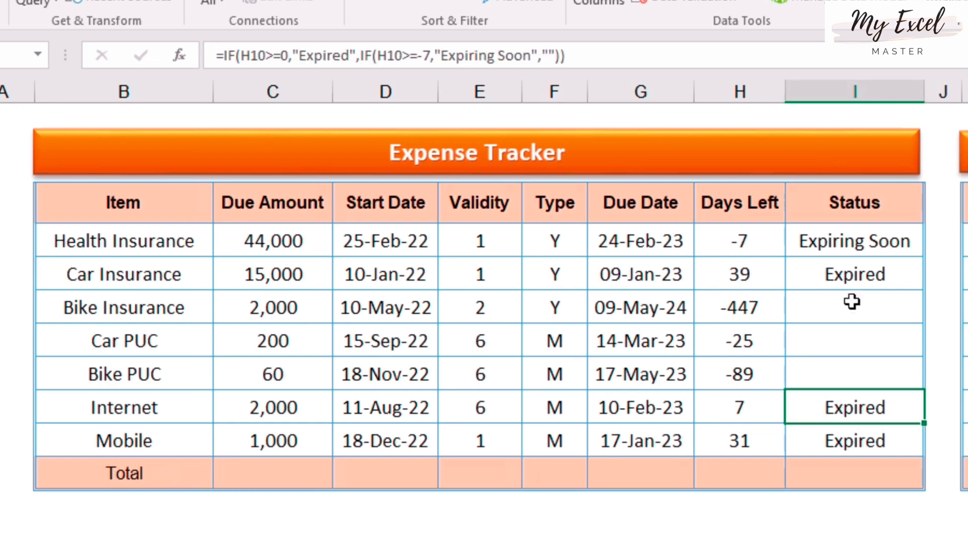
pyautogui.click(853, 302)
pyautogui.click(810, 405)
pyautogui.click(685, 293)
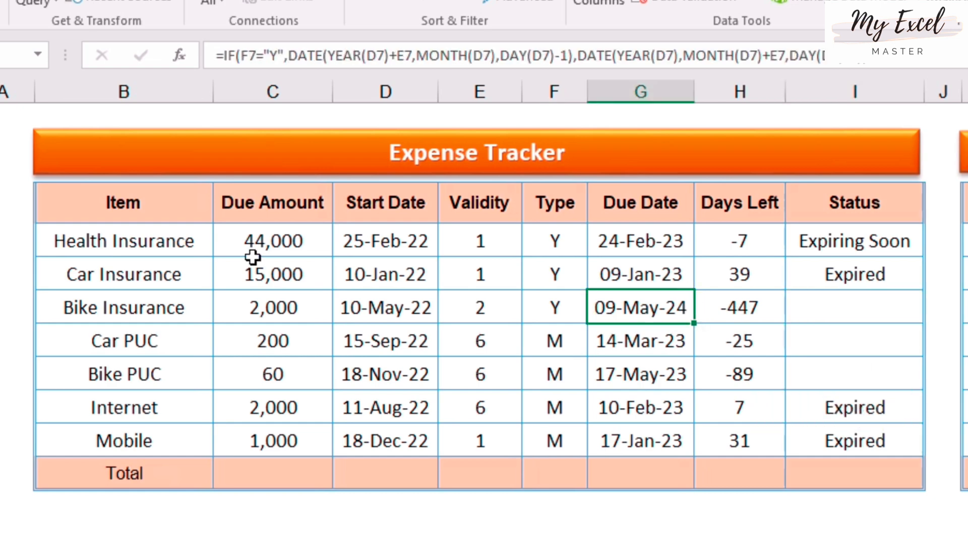
pyautogui.click(167, 208)
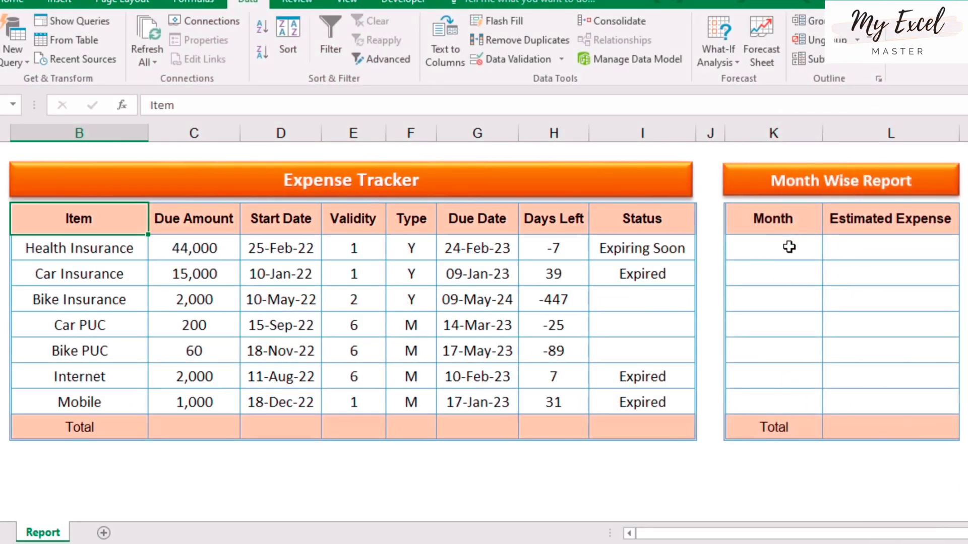
pyautogui.moveTo(789, 246); pyautogui.dragTo(888, 400)
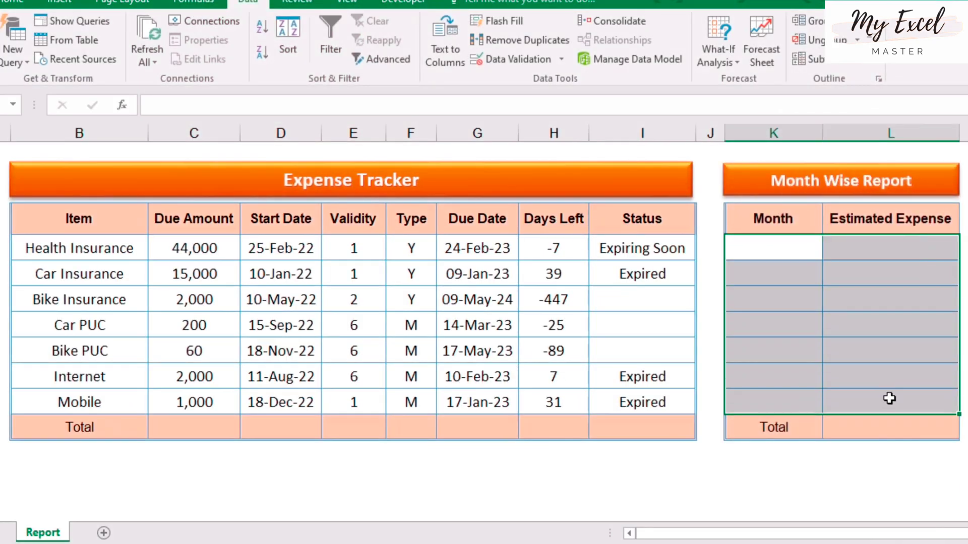
pyautogui.click(886, 441)
pyautogui.moveTo(204, 245); pyautogui.dragTo(227, 401)
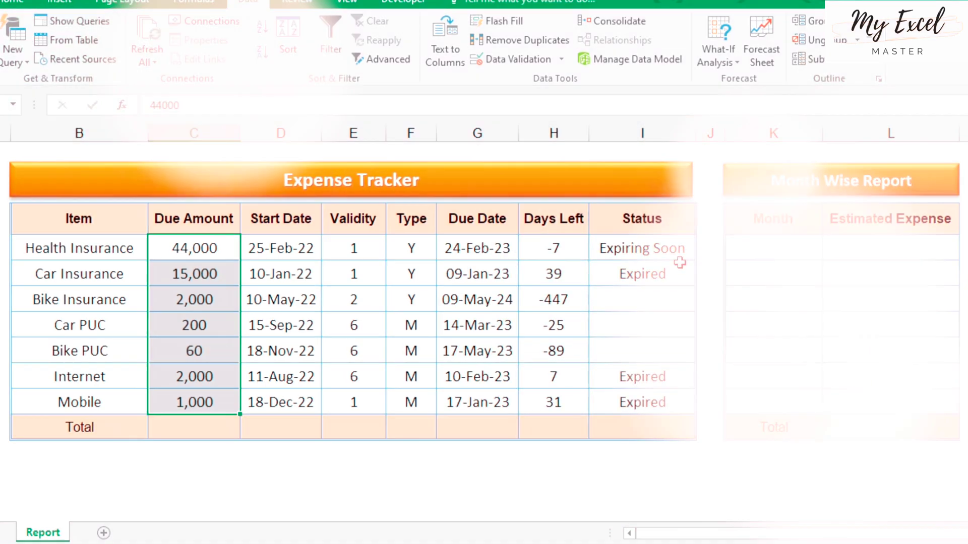
# Enter the formula =EOMONTH(TODAY(),-1) in the first Month cell of the Month Wise Report
pyautogui.click(773, 248)
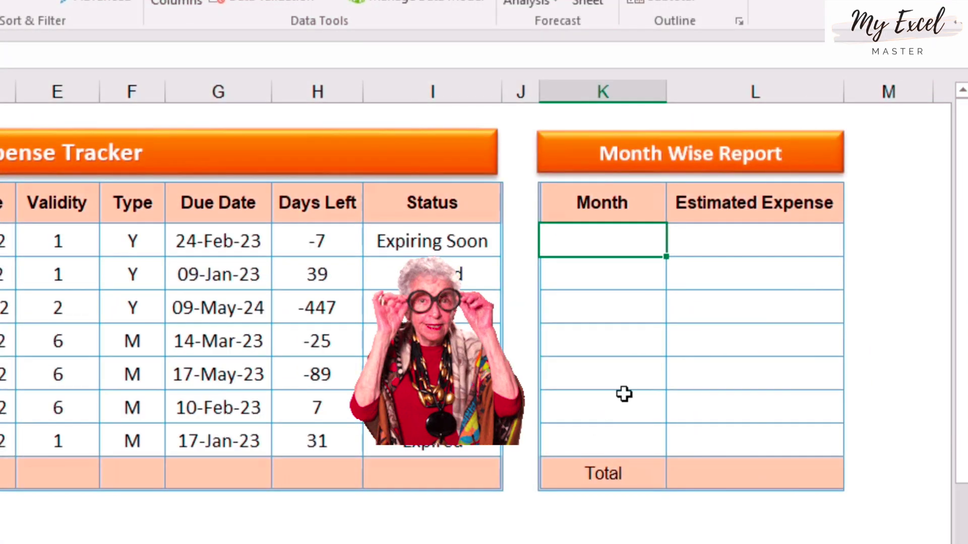
pyautogui.write('=eo')
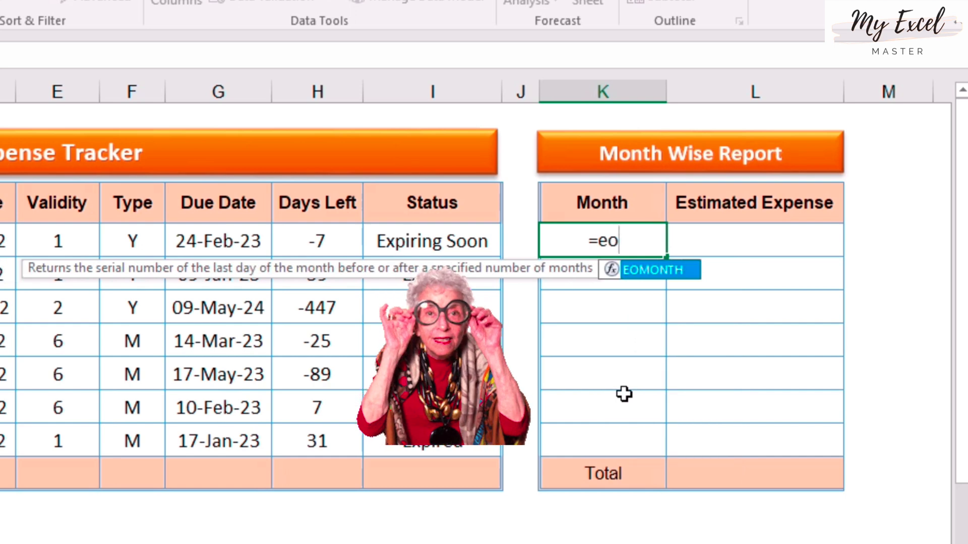
pyautogui.press('Tab')
pyautogui.write('today()')
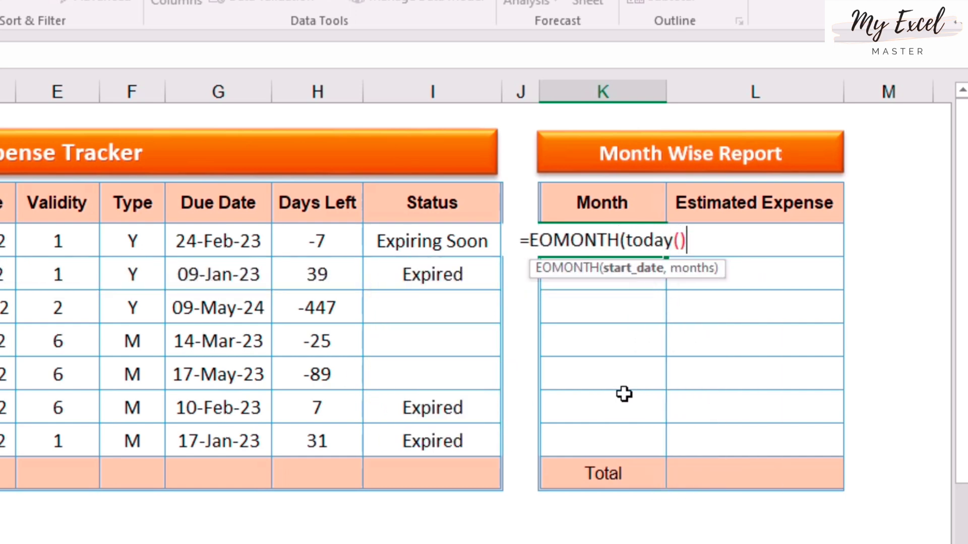
pyautogui.write(',')
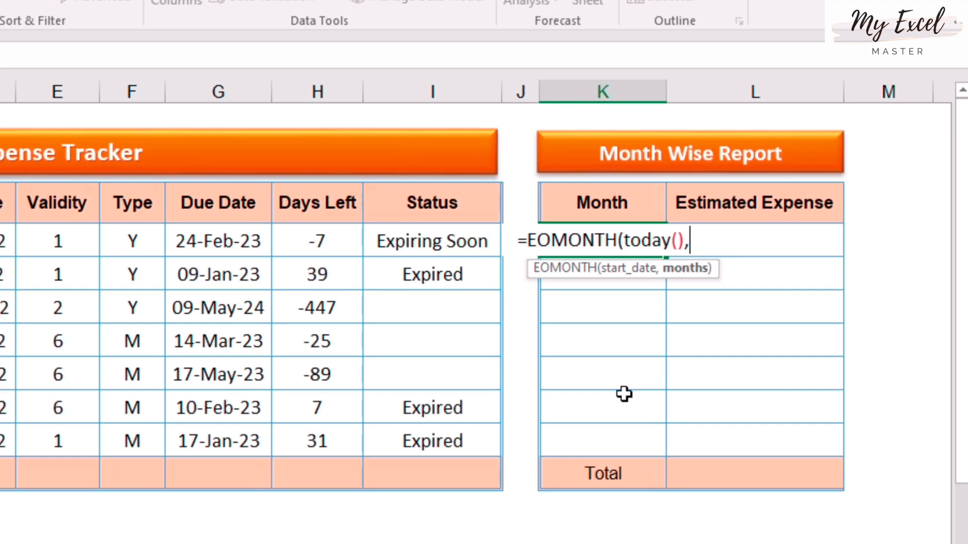
pyautogui.write('-1')
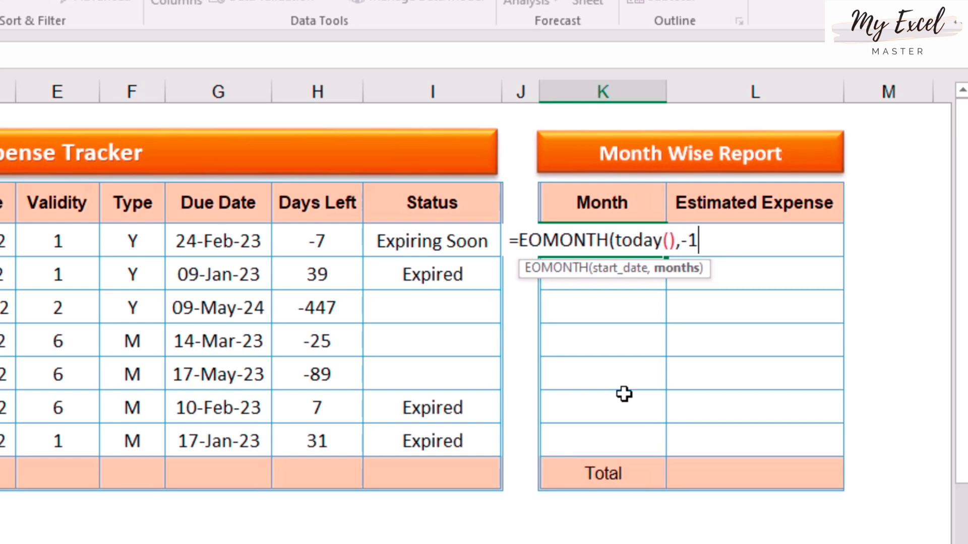
pyautogui.write(')')
pyautogui.press('Return')
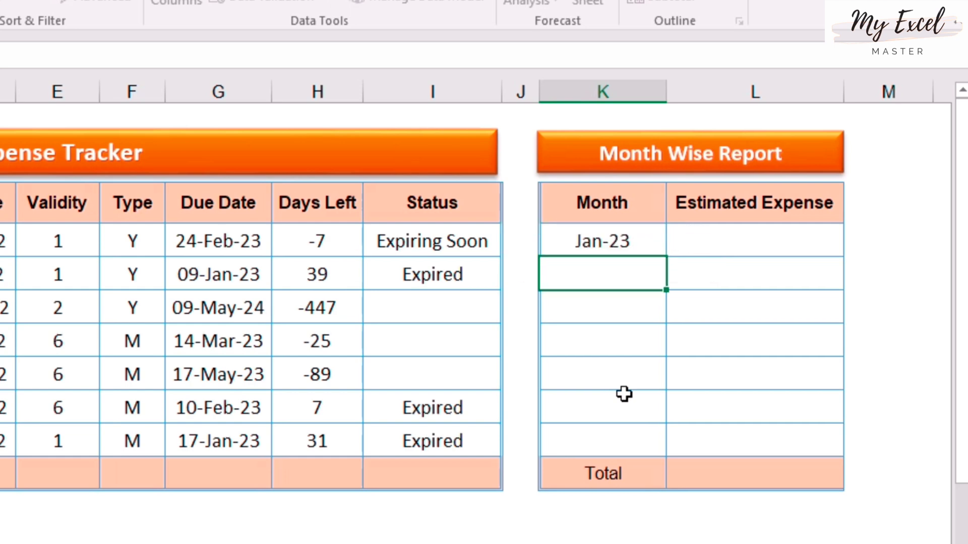
# Append +1 to the first Month cell's EOMONTH formula so it returns the first day of the current month
pyautogui.press('Up')
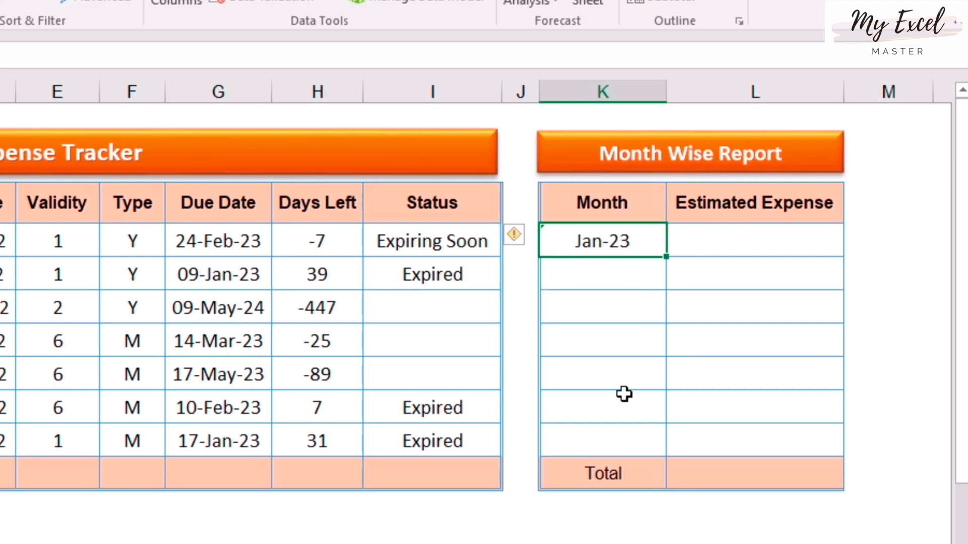
pyautogui.click(117, 56)
pyautogui.write('+')
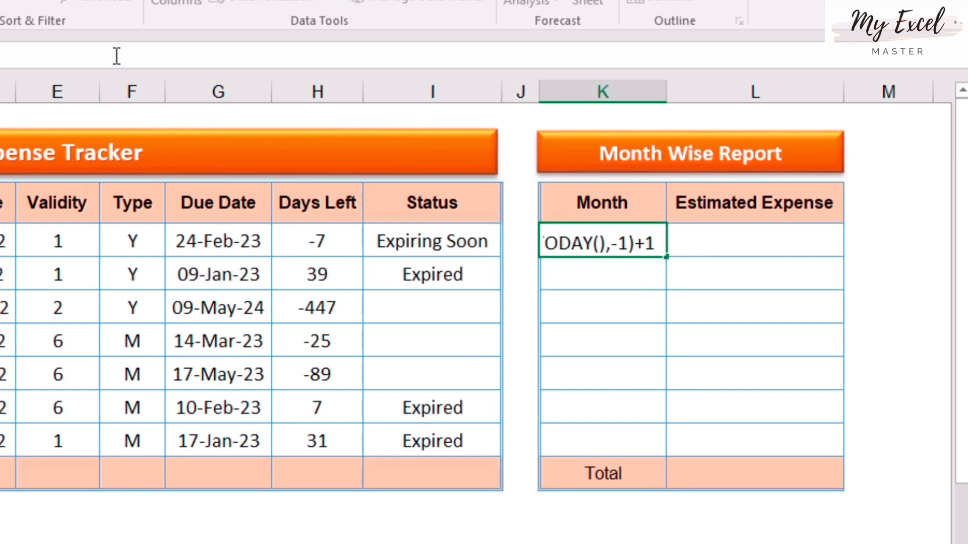
pyautogui.write('1')
pyautogui.press('Return')
pyautogui.press('Up')
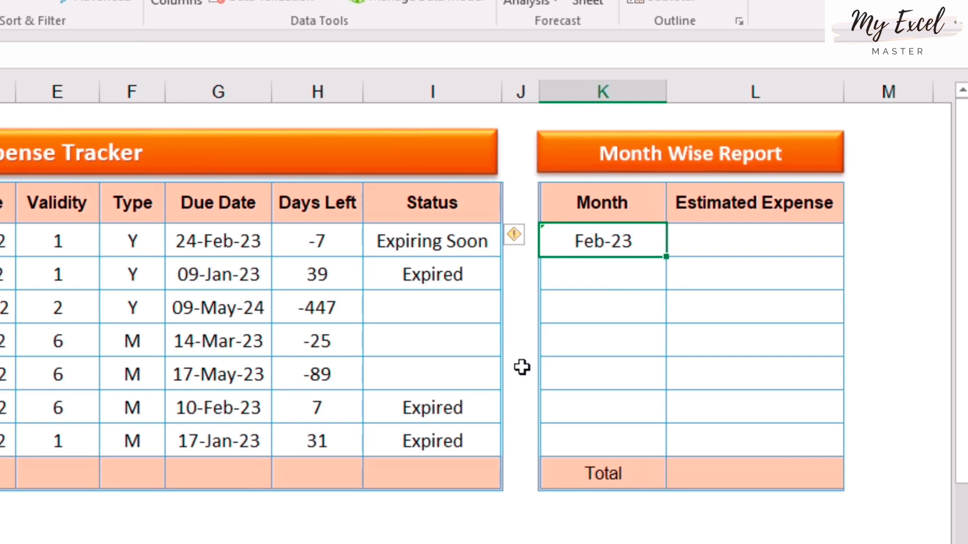
# Enter the formula =DATE(YEAR(K5),MONTH(K5),1) in the second Month cell of the Month Wise Report
pyautogui.click(631, 271)
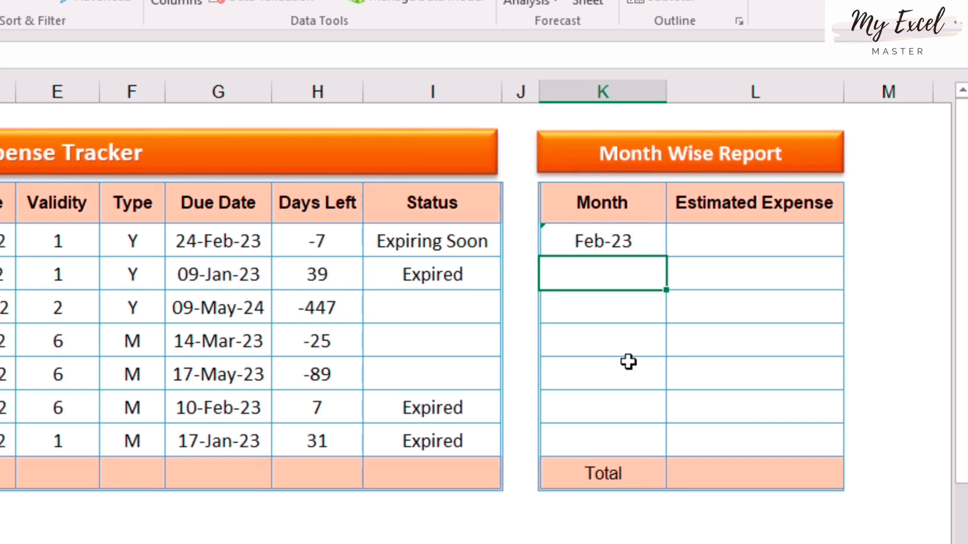
pyautogui.write('d')
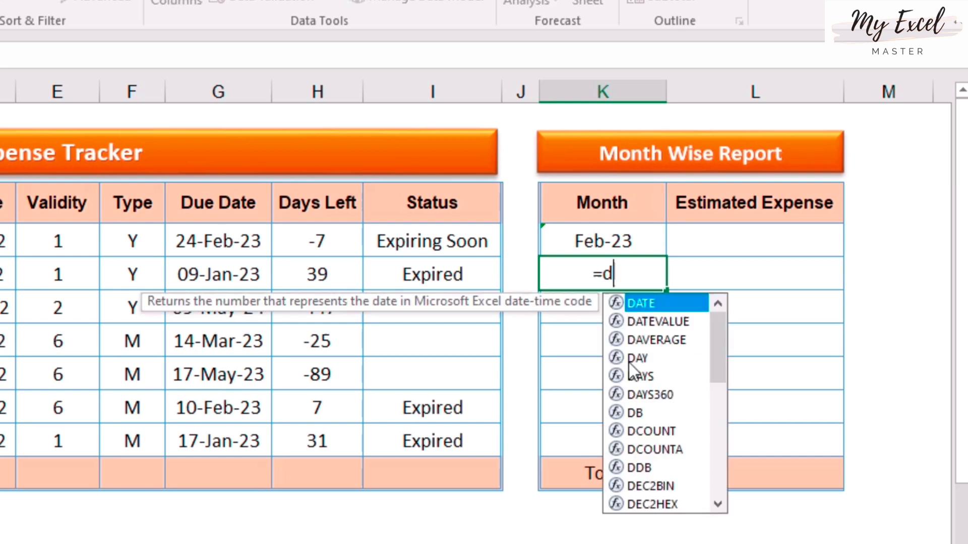
pyautogui.write('ate(')
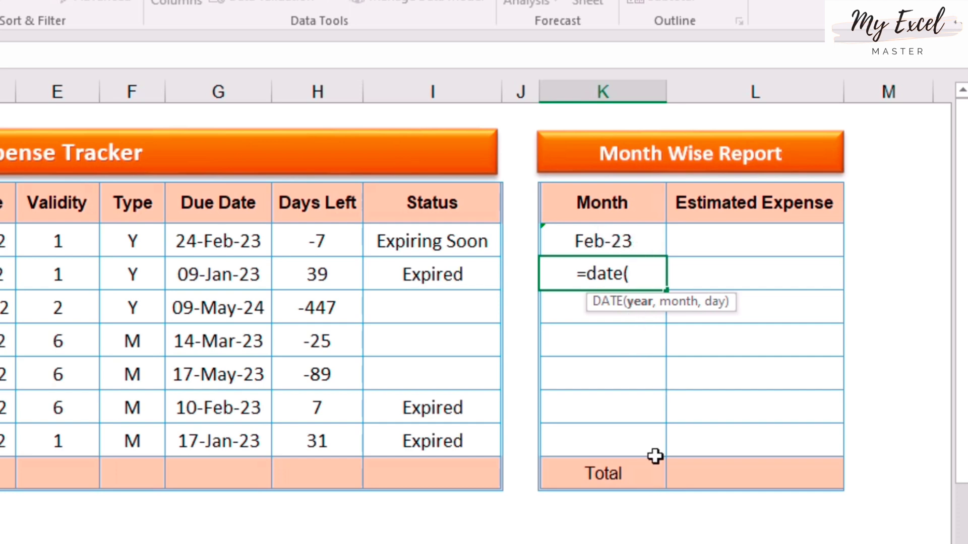
pyautogui.write('year(')
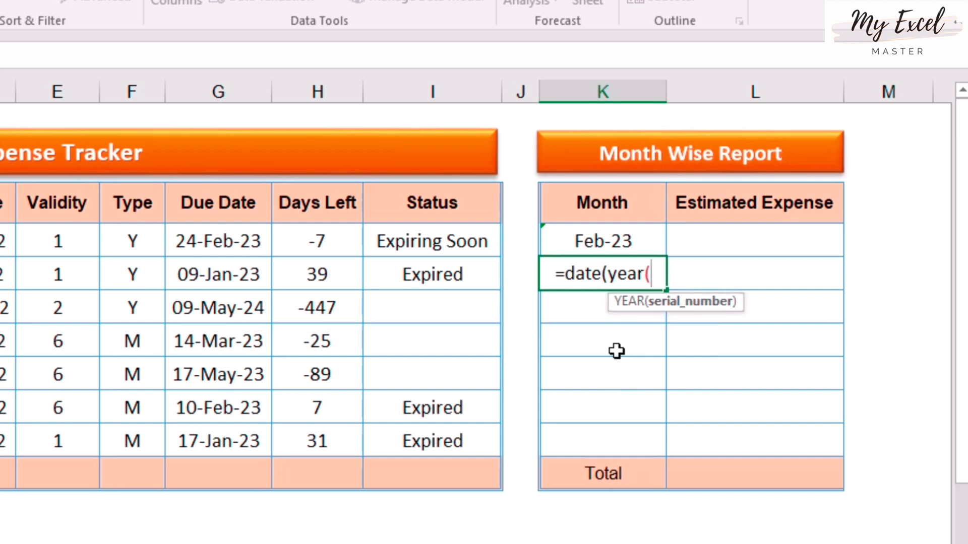
pyautogui.click(601, 241)
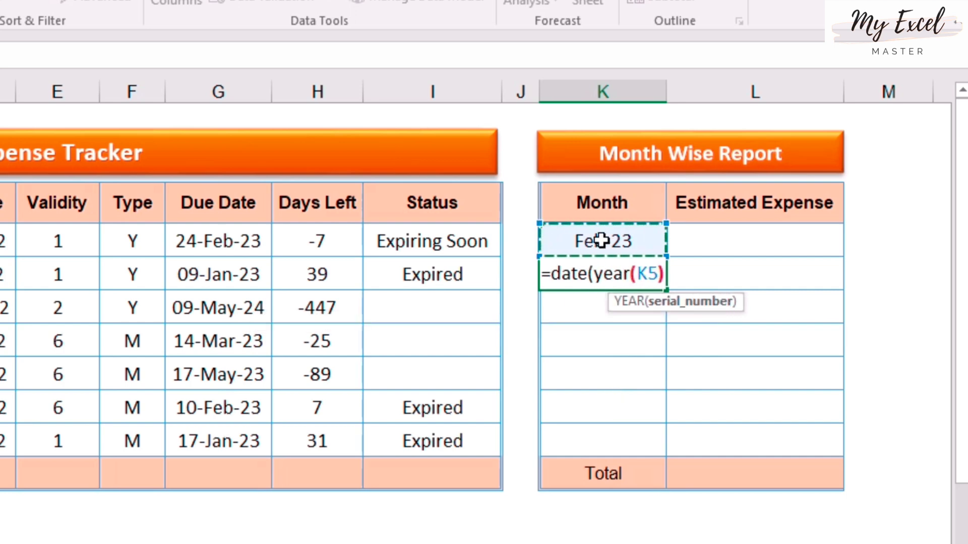
pyautogui.write('),')
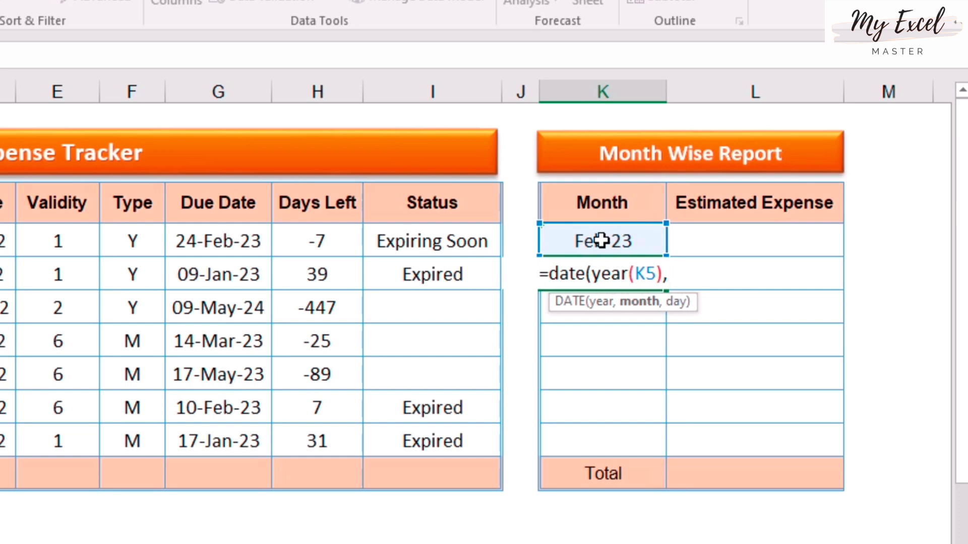
pyautogui.write('month(')
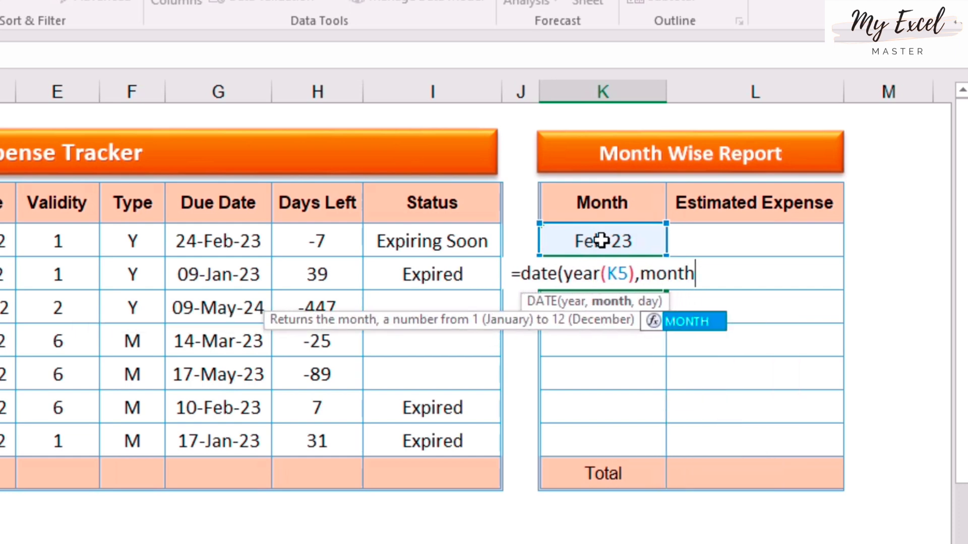
pyautogui.click(602, 241)
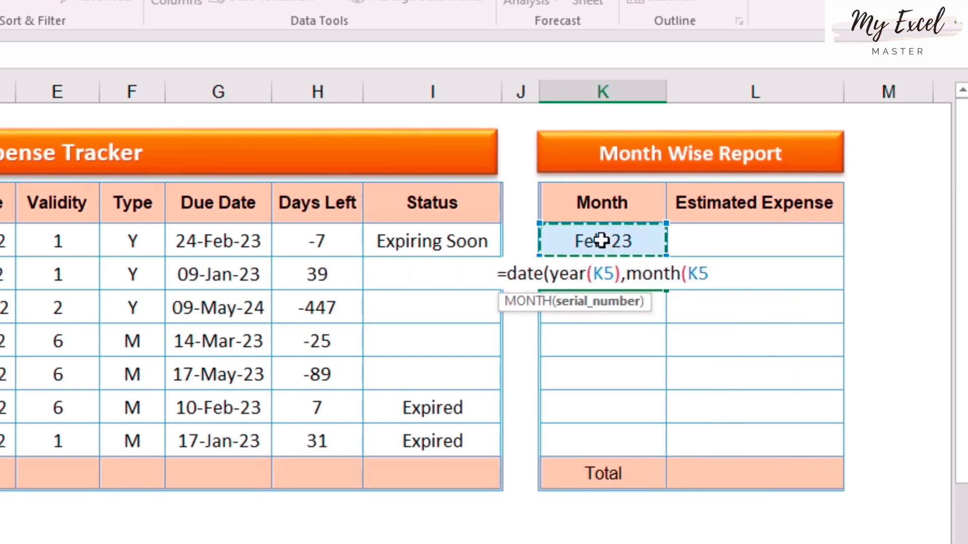
pyautogui.write(')')
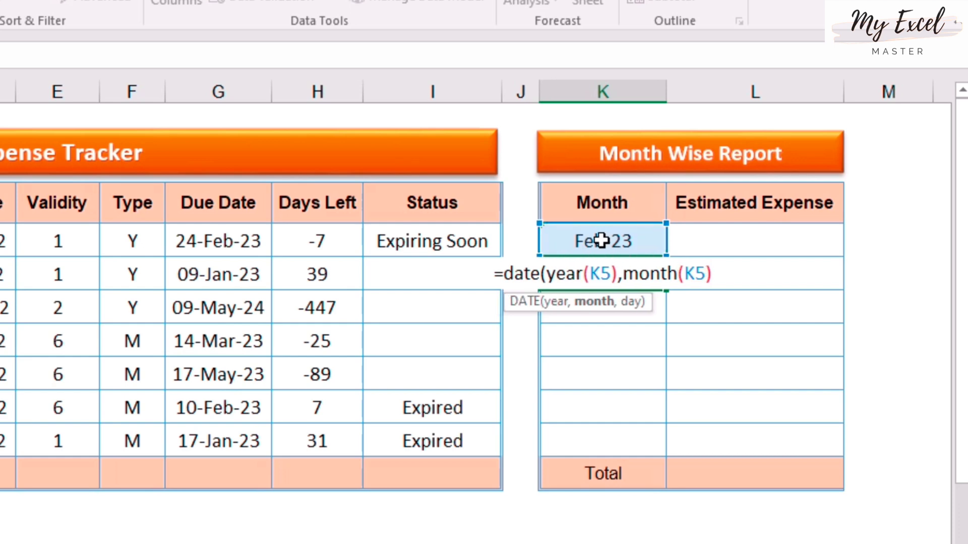
pyautogui.write(',1')
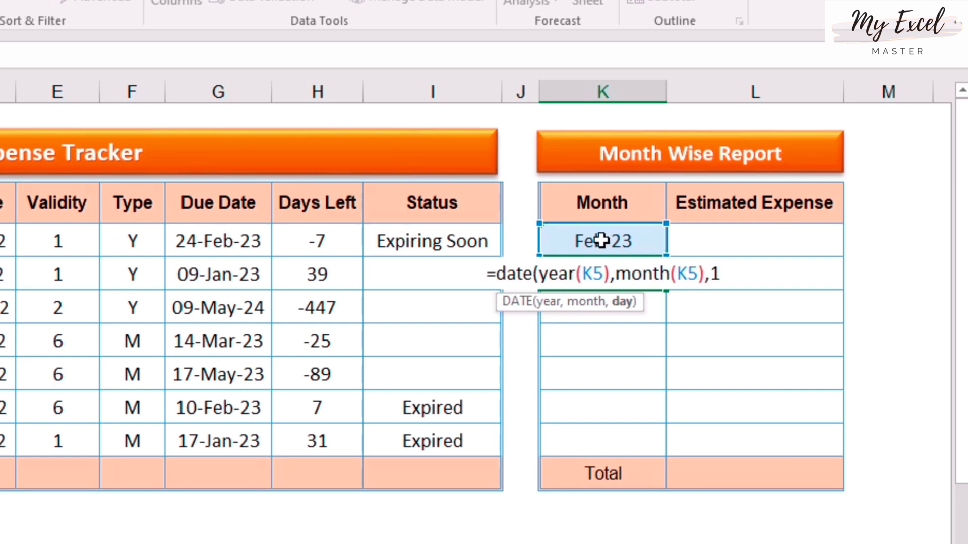
pyautogui.write(')')
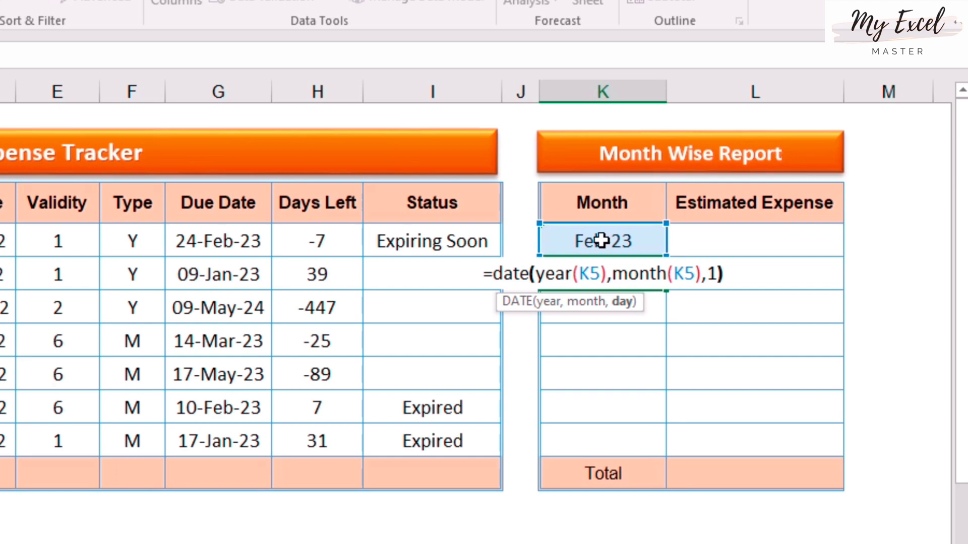
pyautogui.press('Return')
pyautogui.press('Up')
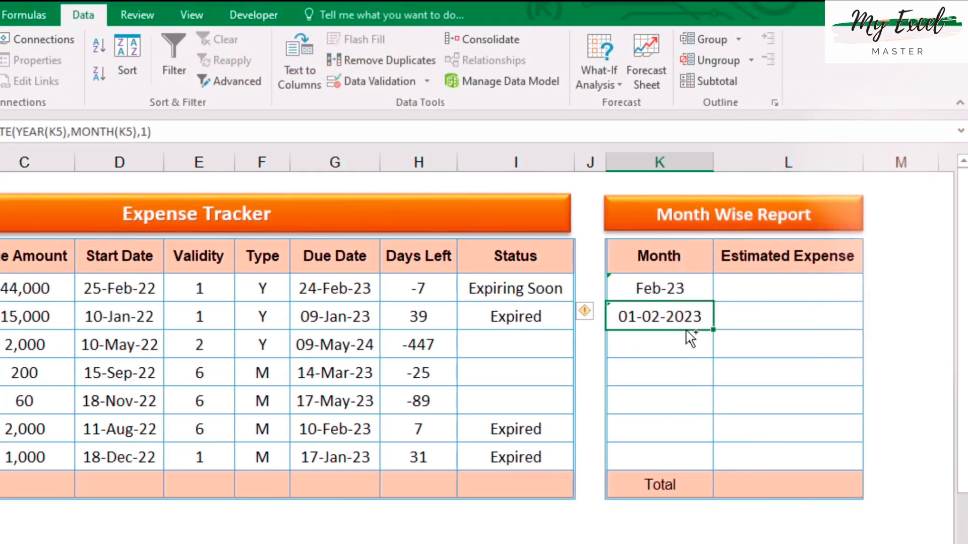
# Format the second Month cell as a date with the English (United States) locale and the short month-year type, as in Feb-23
pyautogui.hotkey('ctrl', '1')
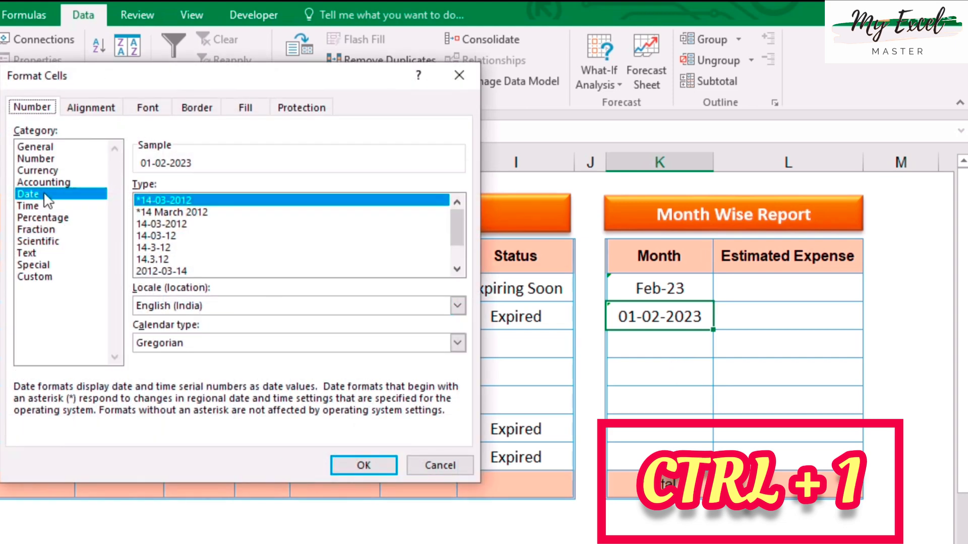
pyautogui.click(457, 269)
pyautogui.click(457, 269)
pyautogui.click(457, 269)
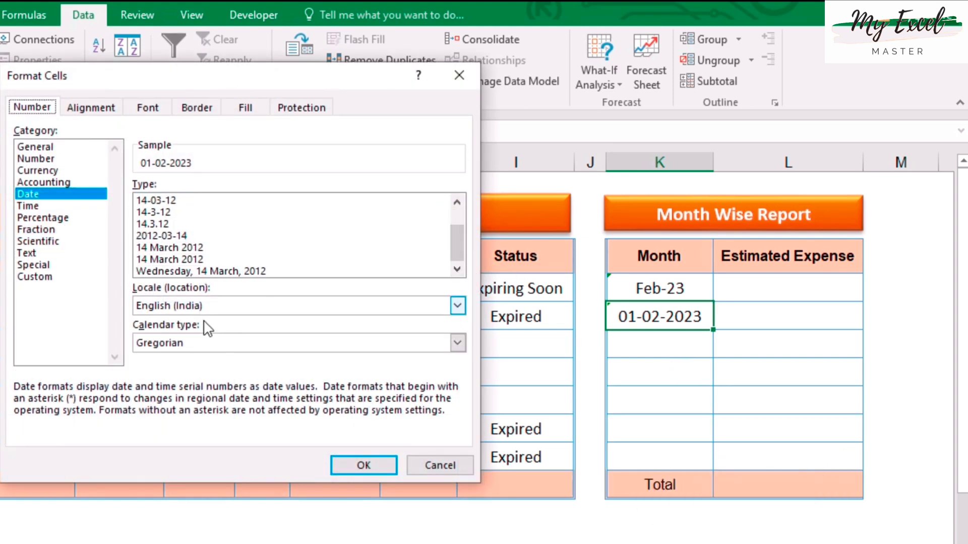
pyautogui.click(197, 305)
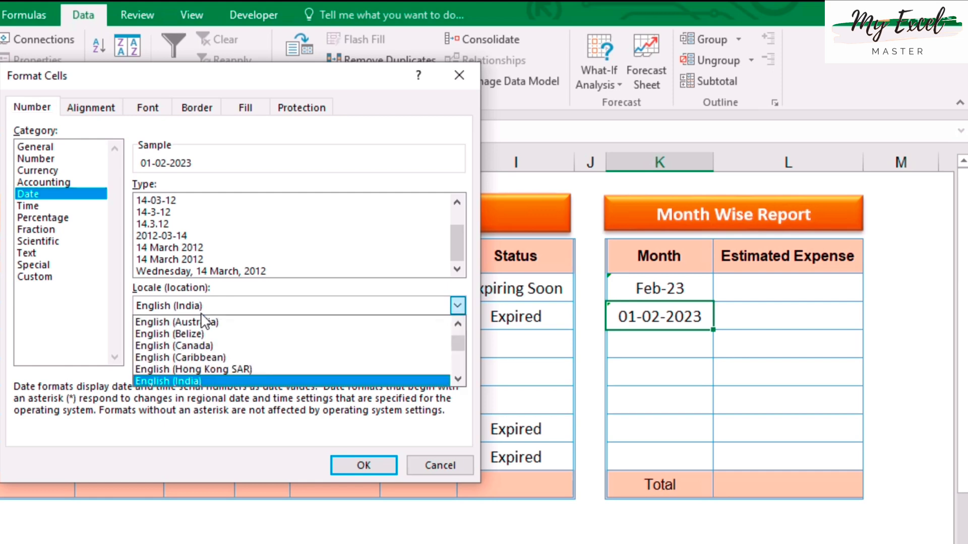
pyautogui.click(458, 379)
pyautogui.click(458, 379)
pyautogui.click(458, 379)
pyautogui.click(458, 379)
pyautogui.click(458, 379)
pyautogui.click(457, 379)
pyautogui.click(458, 379)
pyautogui.click(458, 379)
pyautogui.click(457, 379)
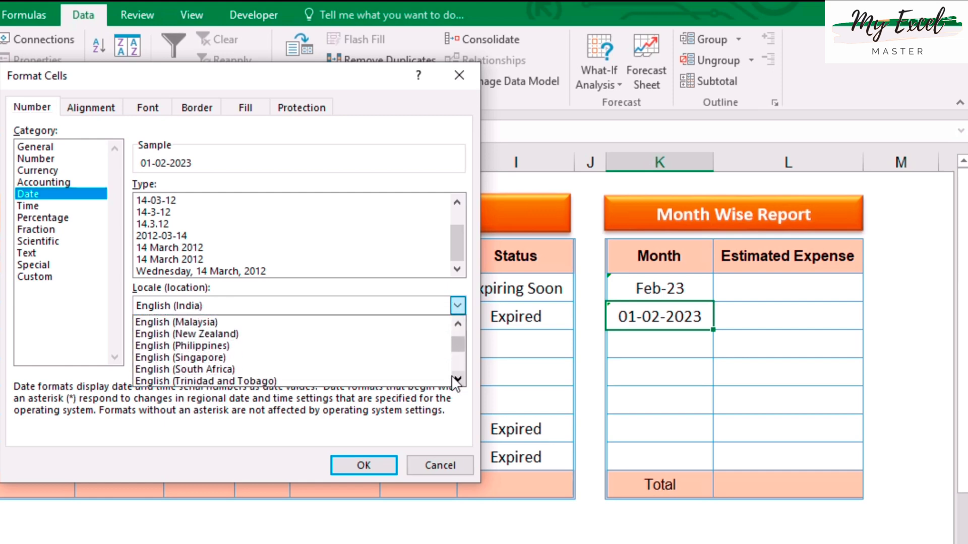
pyautogui.click(457, 379)
pyautogui.click(458, 379)
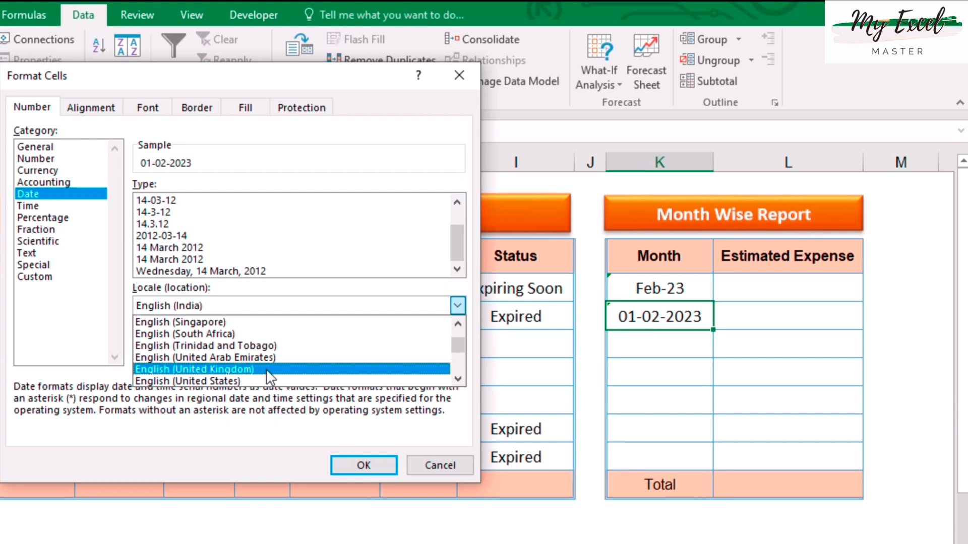
pyautogui.click(266, 370)
pyautogui.click(423, 307)
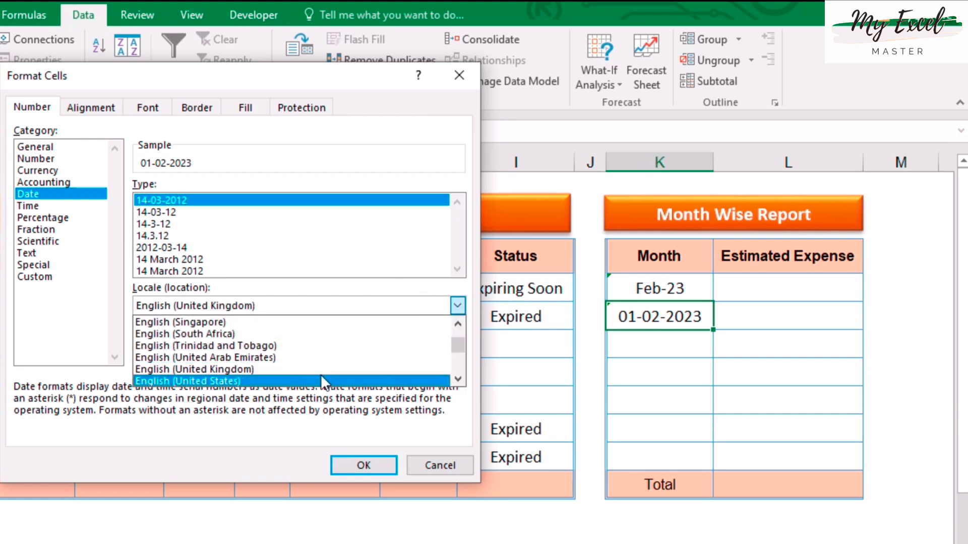
pyautogui.click(321, 379)
pyautogui.click(293, 272)
pyautogui.click(367, 465)
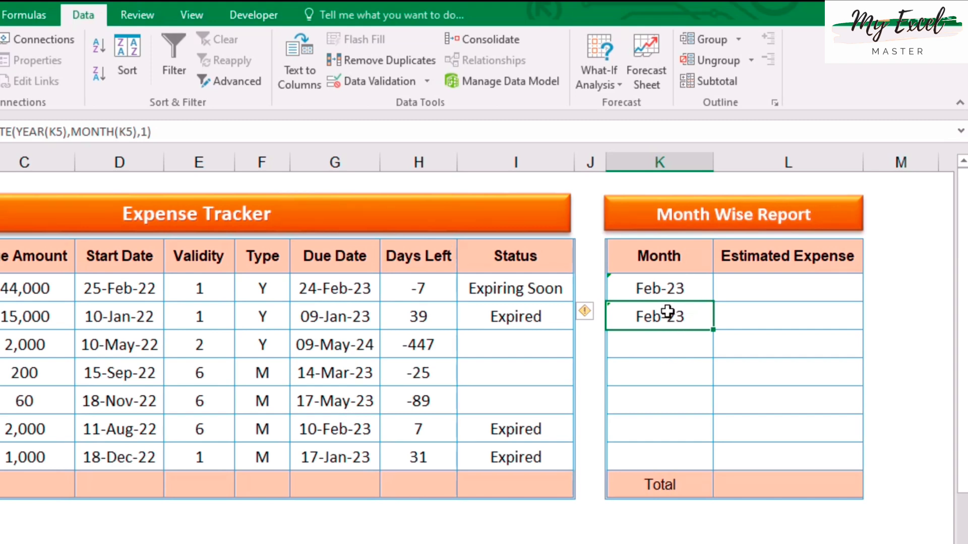
# Add +1 after MONTH(K5) in the second Month cell's DATE formula so it returns the following month
pyautogui.press('F2')
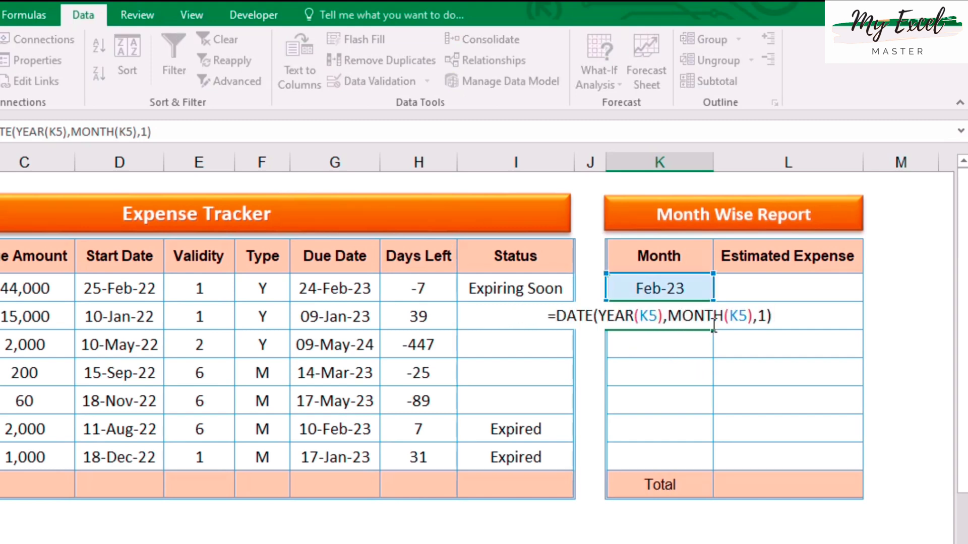
pyautogui.click(750, 317)
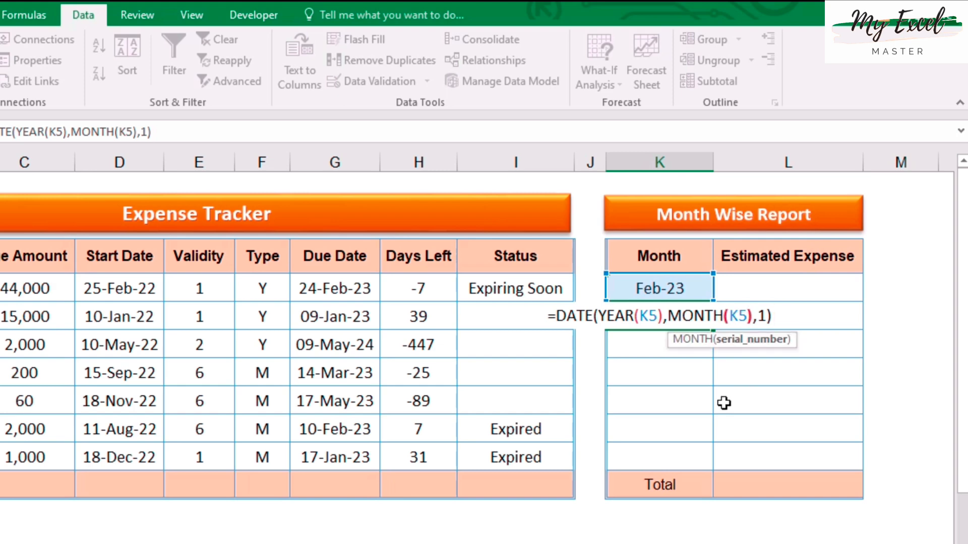
pyautogui.press('Right')
pyautogui.write('+')
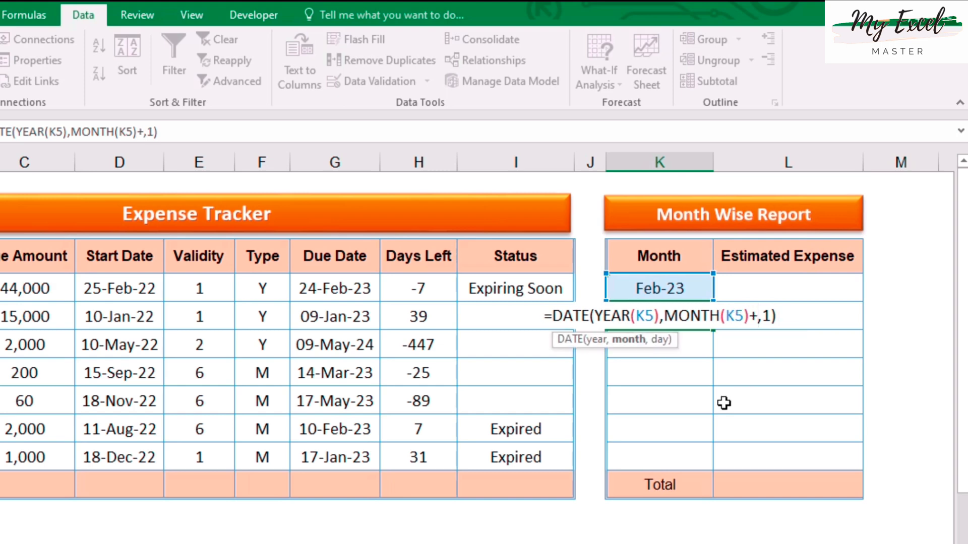
pyautogui.write('1')
pyautogui.press('Return')
pyautogui.press('Up')
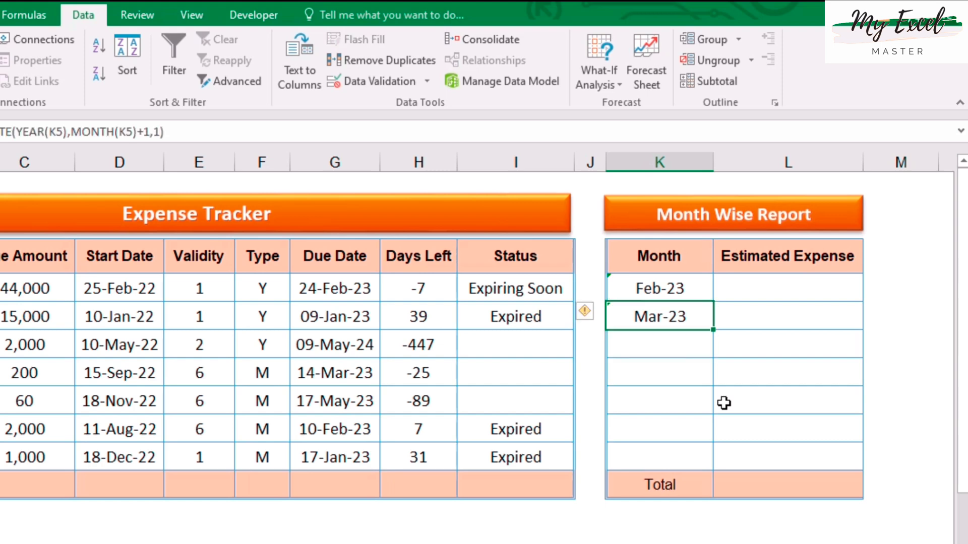
# Fill the second Month cell's formula down through the last Month row above Total
pyautogui.press('Up')
pyautogui.hotkey('shift', 'Down')
pyautogui.press('Down')
pyautogui.hotkey('shift', 'Down')
pyautogui.hotkey('shift', 'Down')
pyautogui.hotkey('shift', 'Down')
pyautogui.hotkey('shift', 'Down')
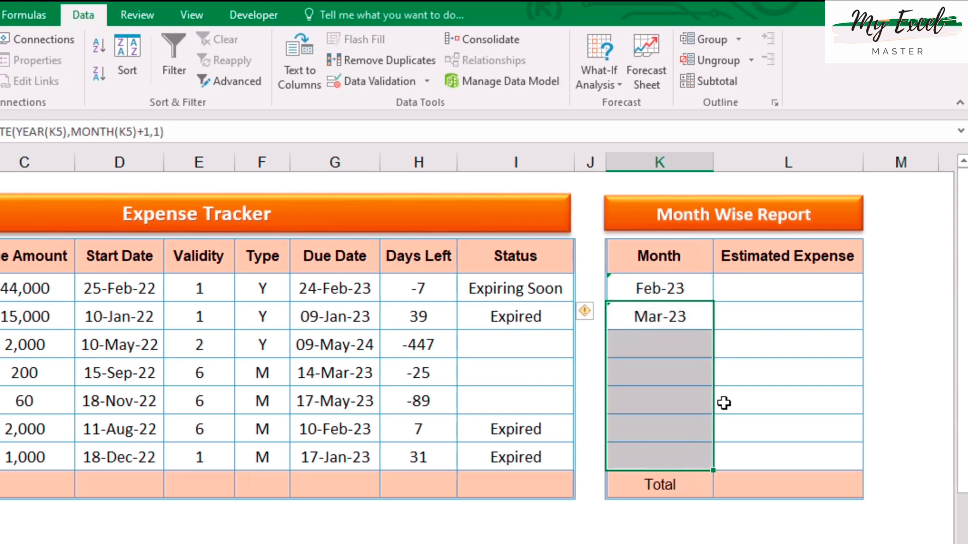
pyautogui.hotkey('ctrl', 'd')
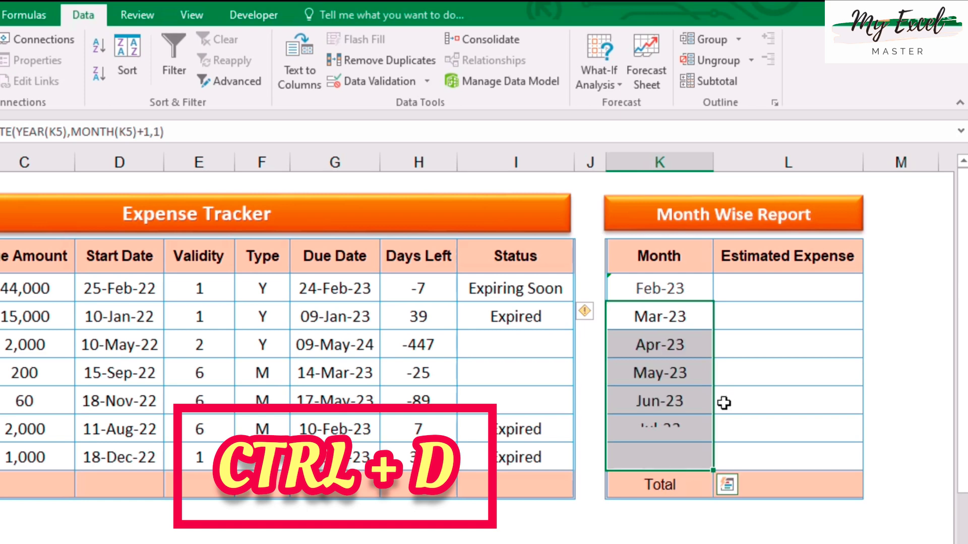
# Examine the formulas in the Month cells of the Month Wise Report one by one
pyautogui.press('Up')
pyautogui.press('Down')
pyautogui.press('Down')
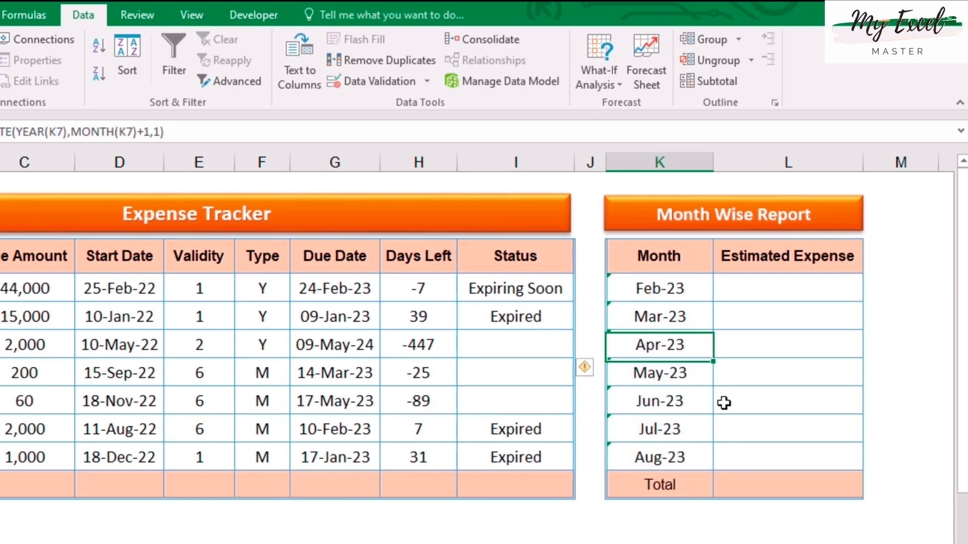
pyautogui.press('Down')
pyautogui.press('Down')
pyautogui.press('Down')
pyautogui.press('Up')
pyautogui.press('Up')
pyautogui.press('Up')
pyautogui.press('Up')
pyautogui.press('Up')
pyautogui.press('Down')
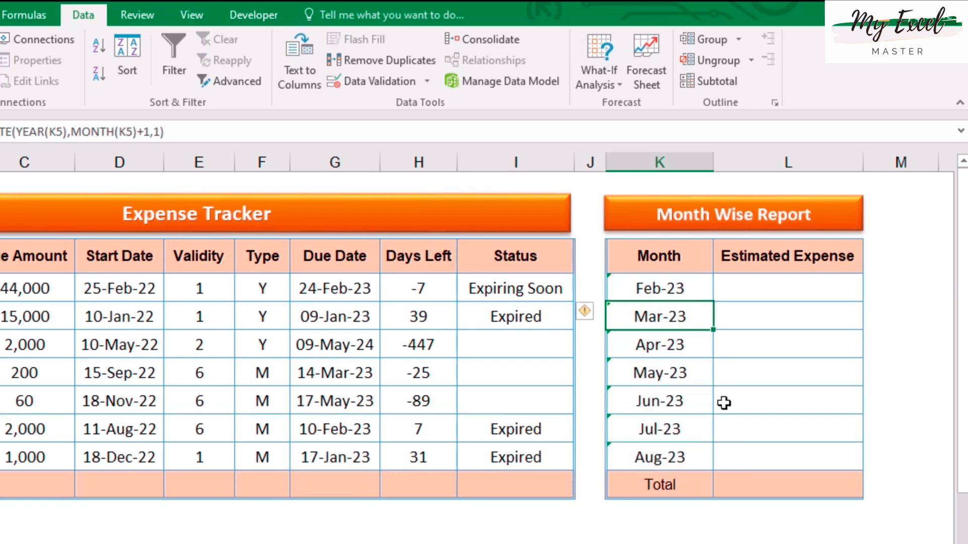
pyautogui.press('Down')
pyautogui.press('Down')
pyautogui.press('Up')
pyautogui.press('Up')
pyautogui.press('Up')
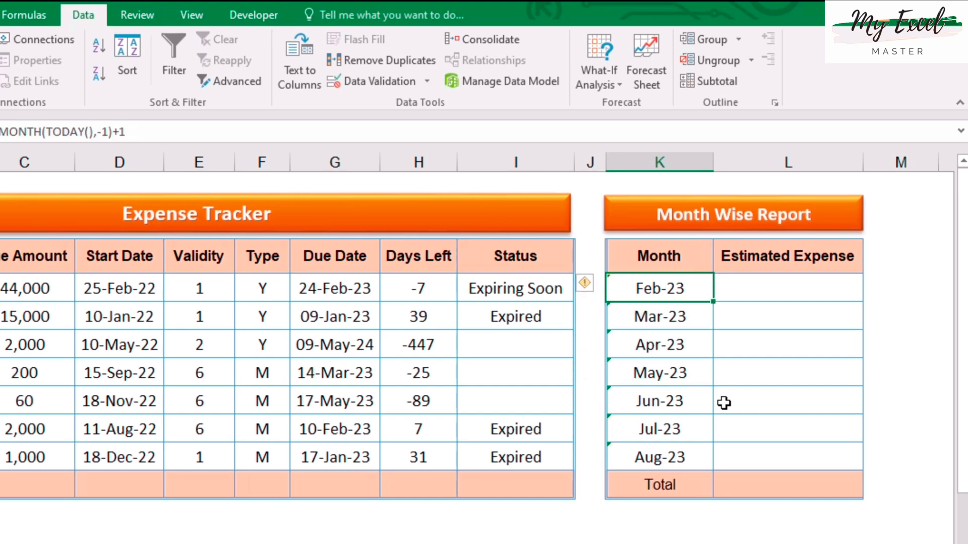
# Start a SUMIFS formula in the Feb-23 Estimated Expense cell with the Due Amount values C5:C11 as the sum range
pyautogui.click(782, 281)
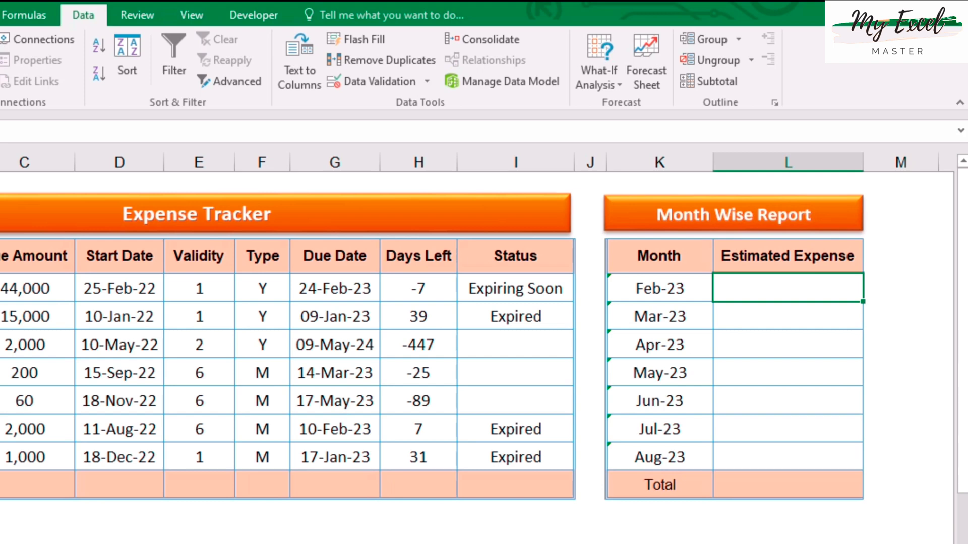
pyautogui.write('=sum')
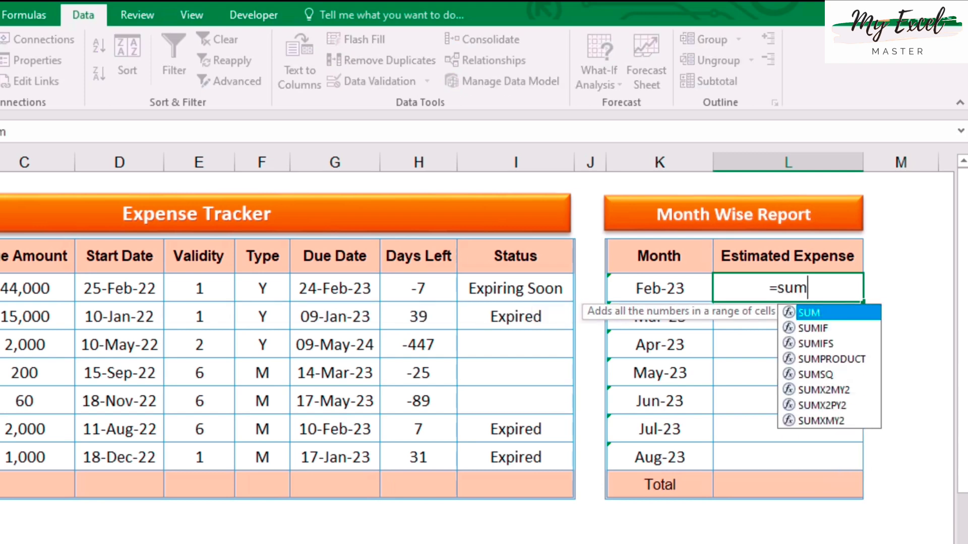
pyautogui.write('ifs')
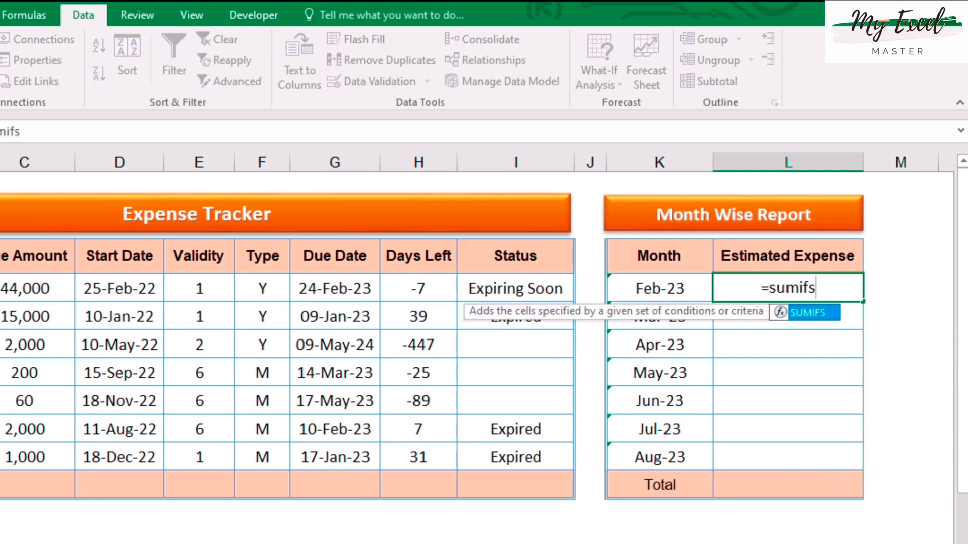
pyautogui.write('(')
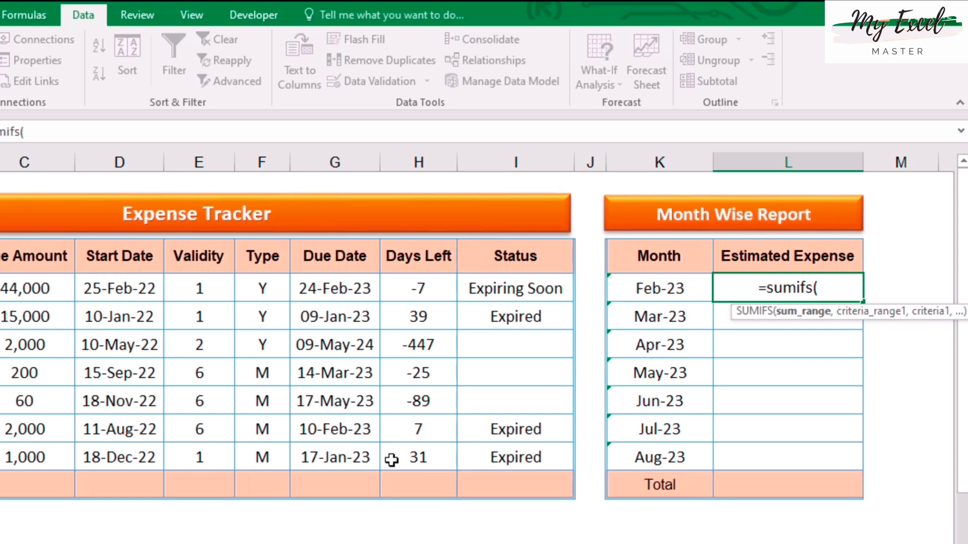
pyautogui.moveTo(27, 291); pyautogui.dragTo(50, 459)
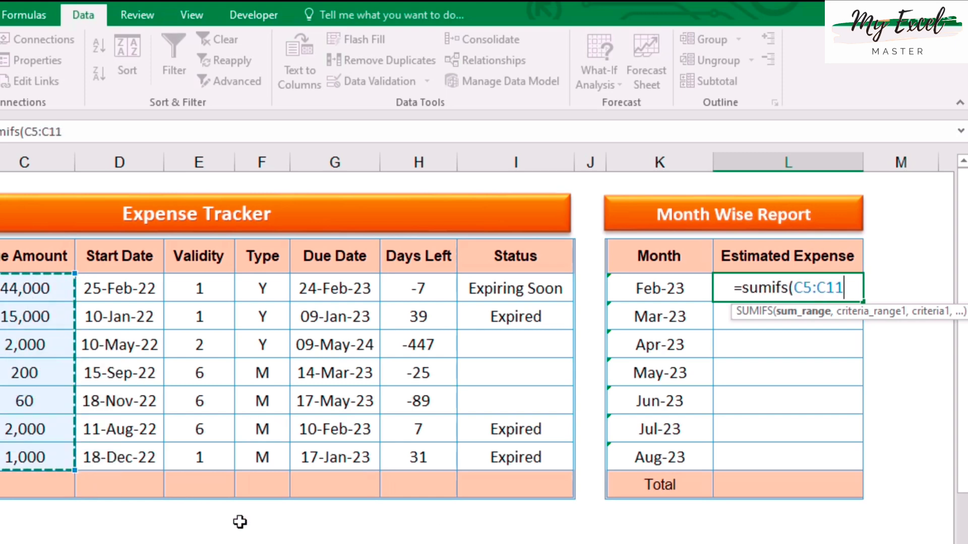
pyautogui.write(',')
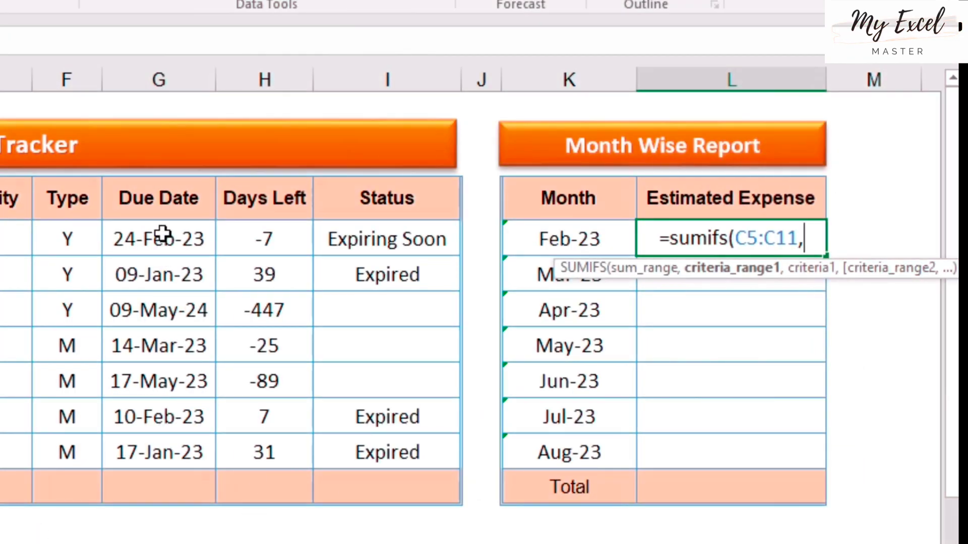
# Add the first SUMIFS condition: Due Date range G5:G11 with the criterion ">="&K5
pyautogui.moveTo(162, 234); pyautogui.dragTo(153, 441)
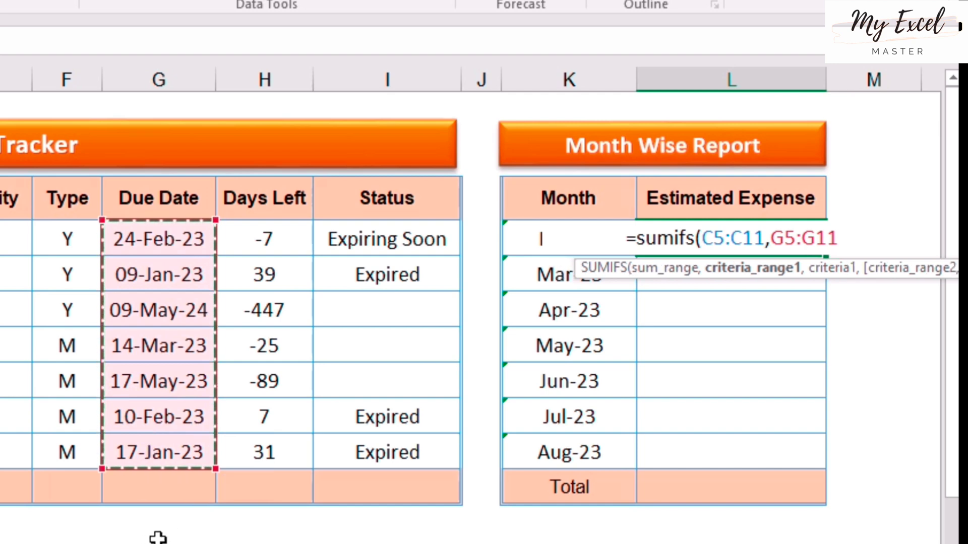
pyautogui.write(',')
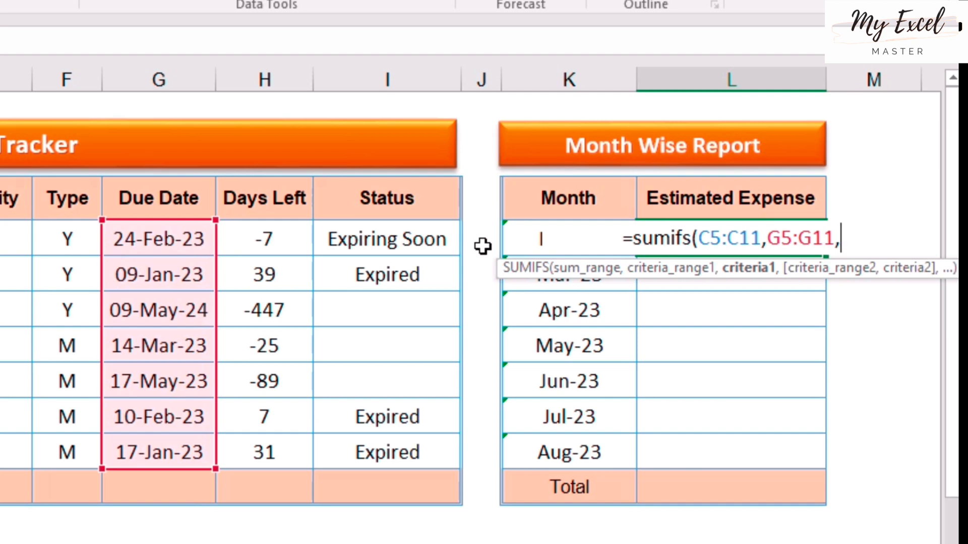
pyautogui.write('"')
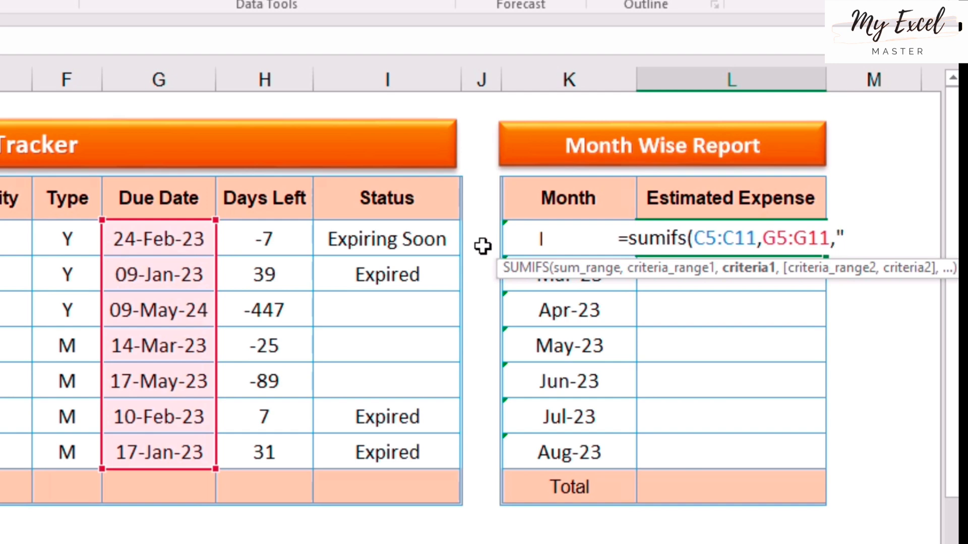
pyautogui.write('>')
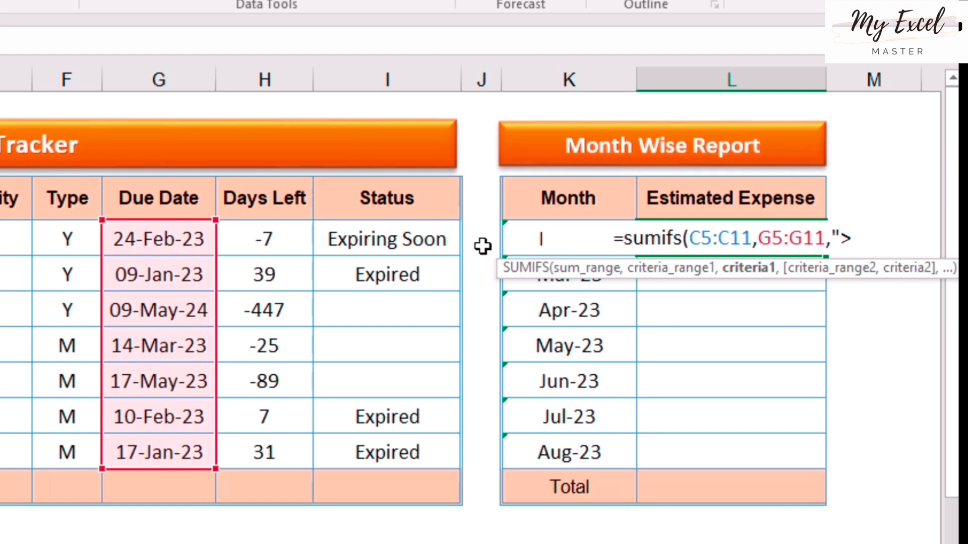
pyautogui.write('="')
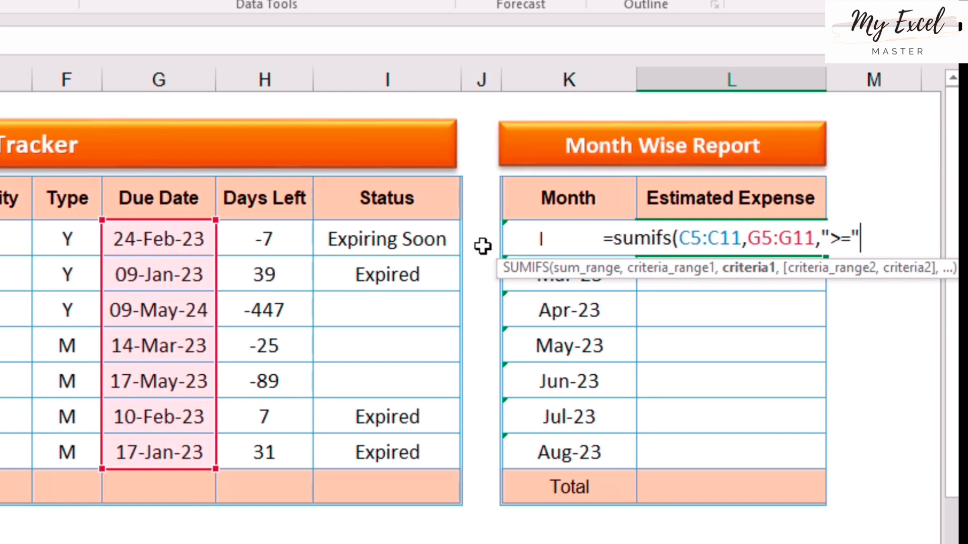
pyautogui.write('&')
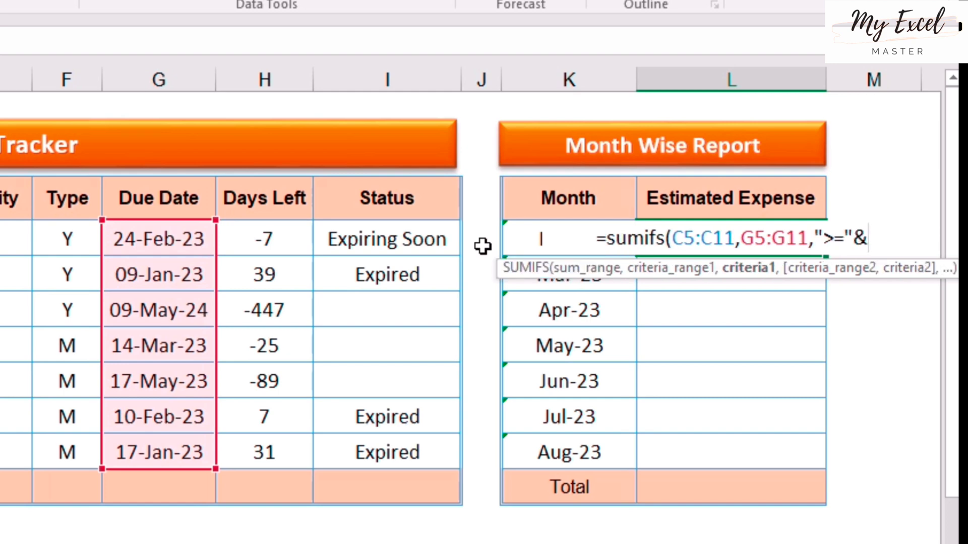
pyautogui.click(482, 246)
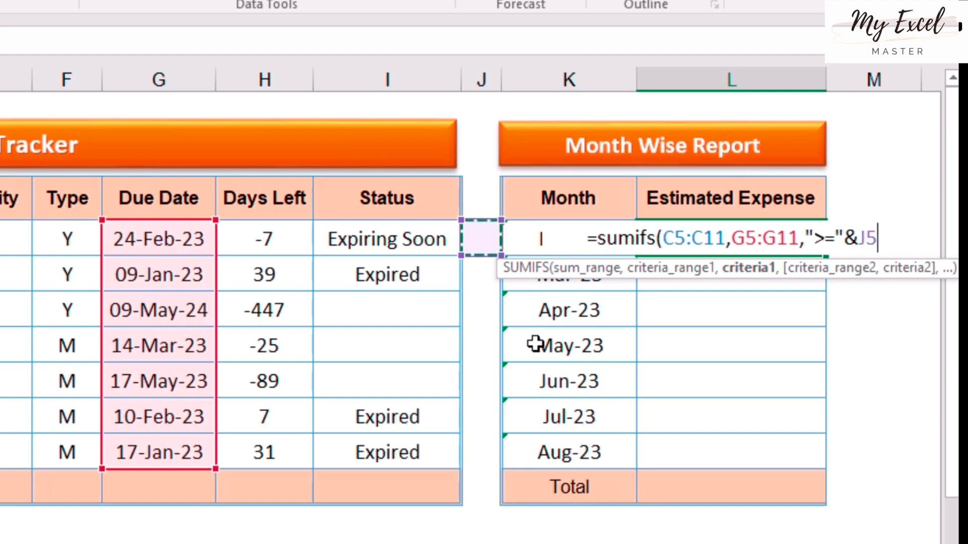
pyautogui.press('Right')
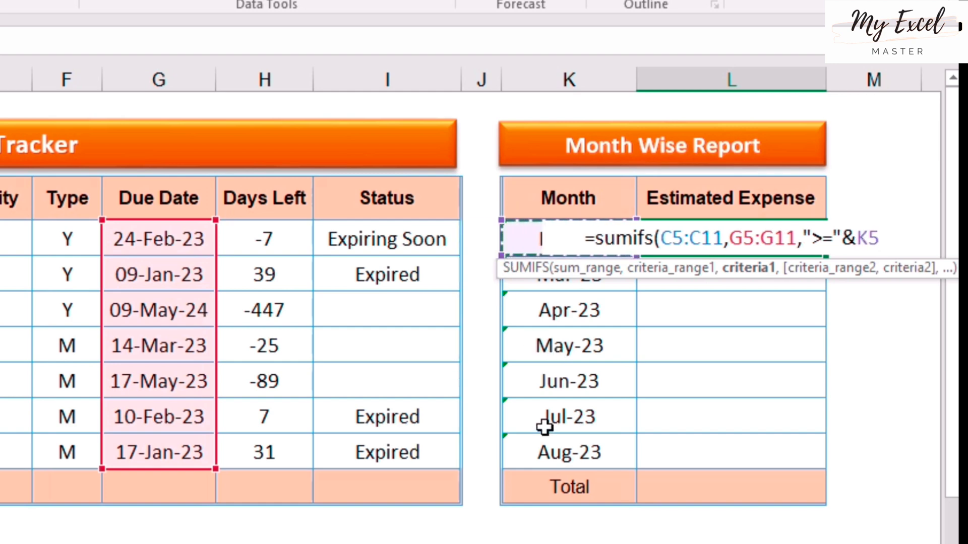
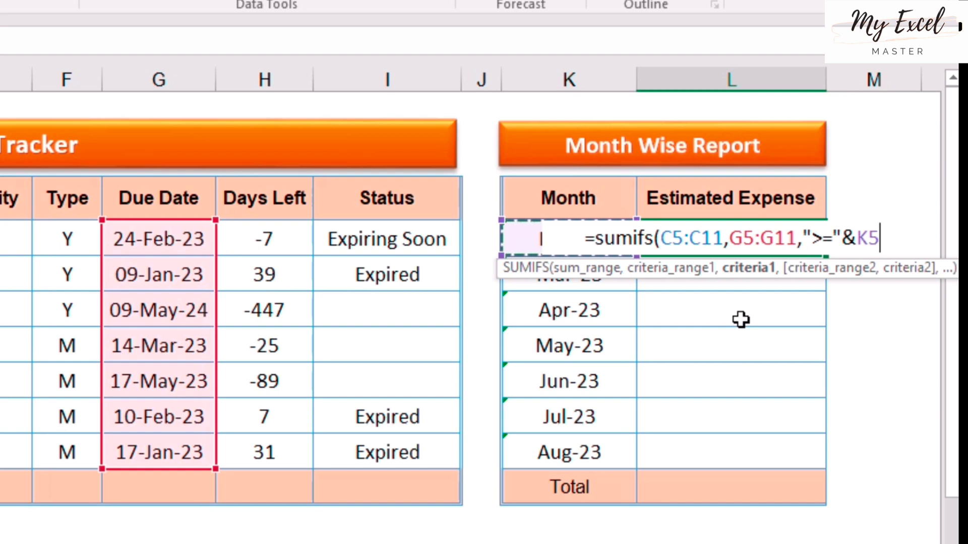
# Add the Due Date range G5:G11 as the second SUMIFS criteria range and begin its criterion with "<="&
pyautogui.write(',')
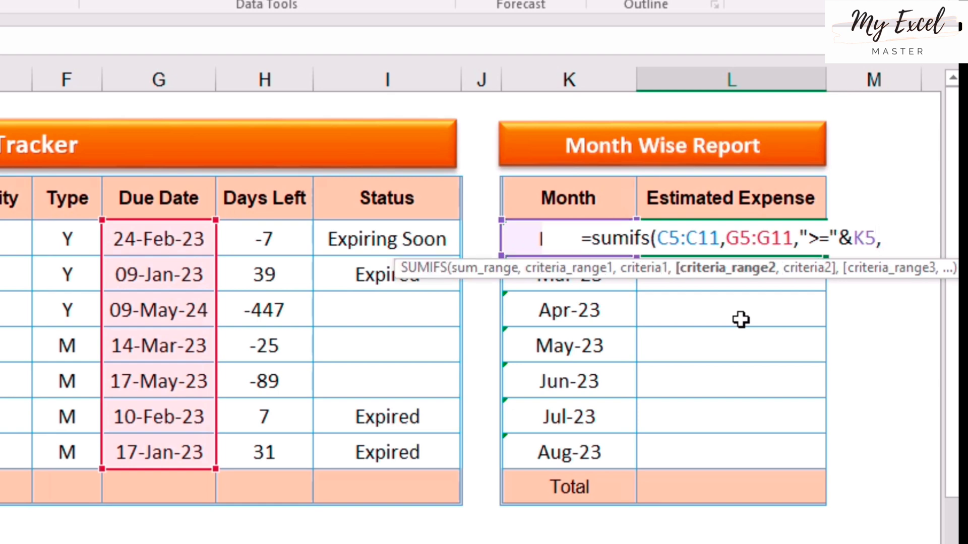
pyautogui.moveTo(164, 237); pyautogui.dragTo(182, 447)
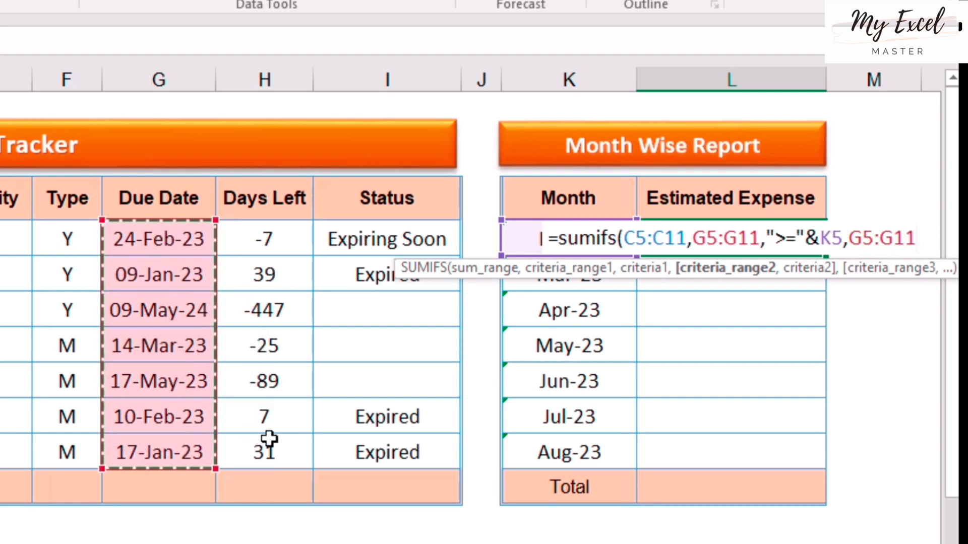
pyautogui.write(',')
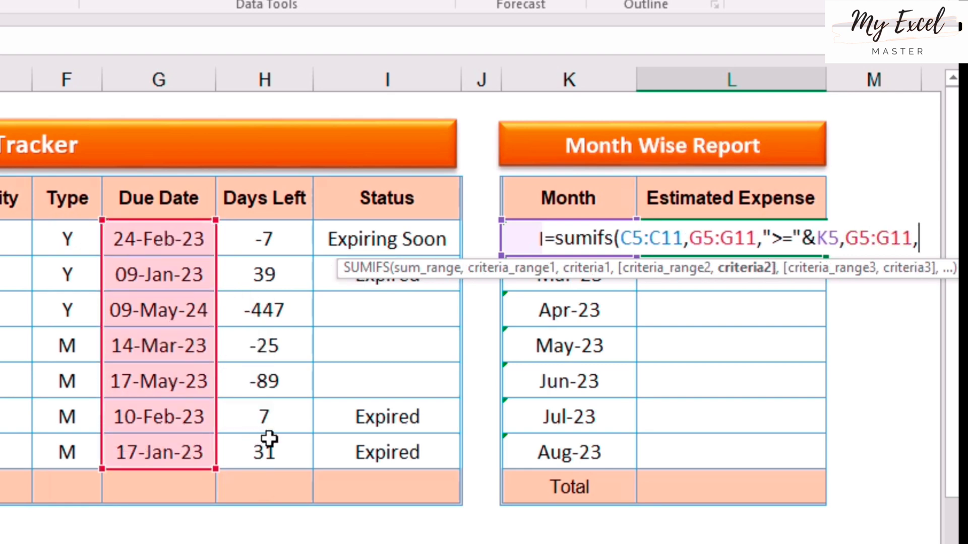
pyautogui.write('"')
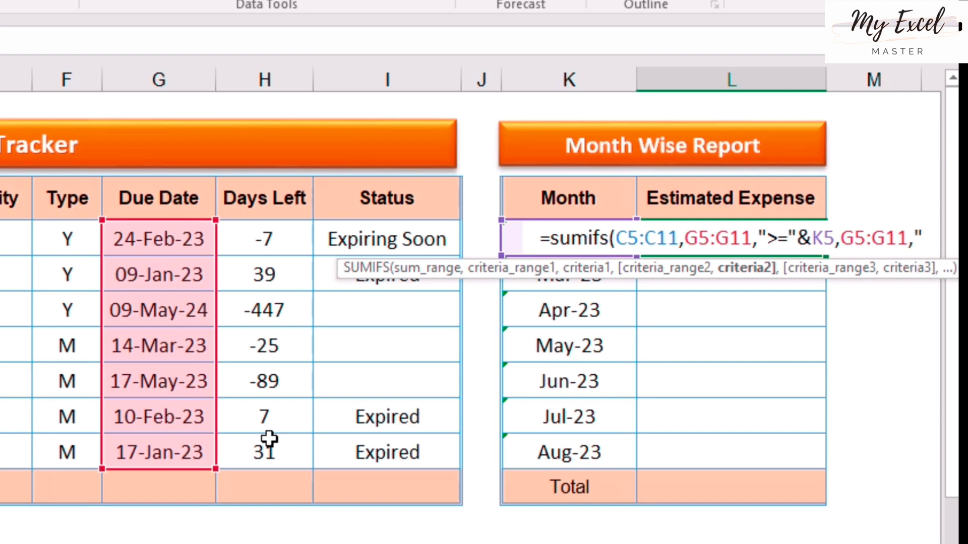
pyautogui.write('<')
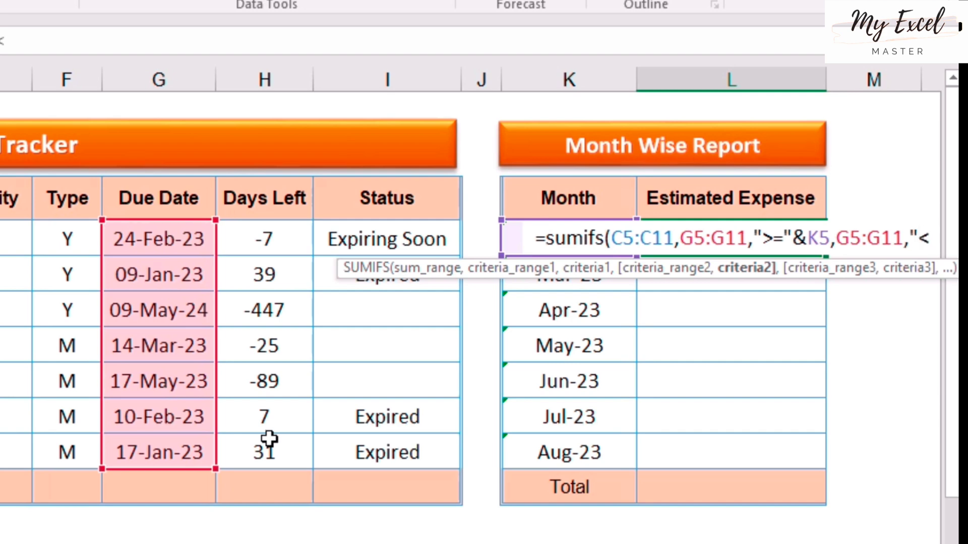
pyautogui.write('="')
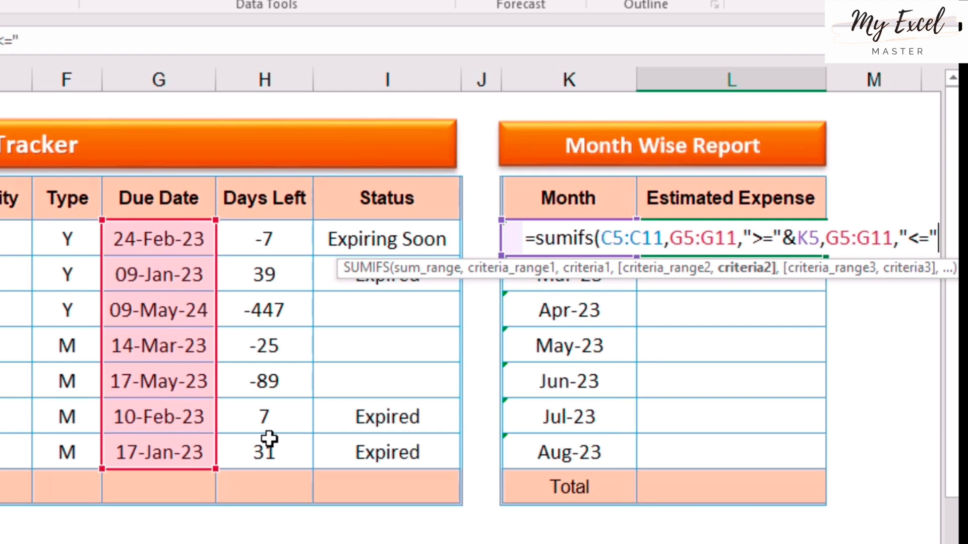
pyautogui.write('&')
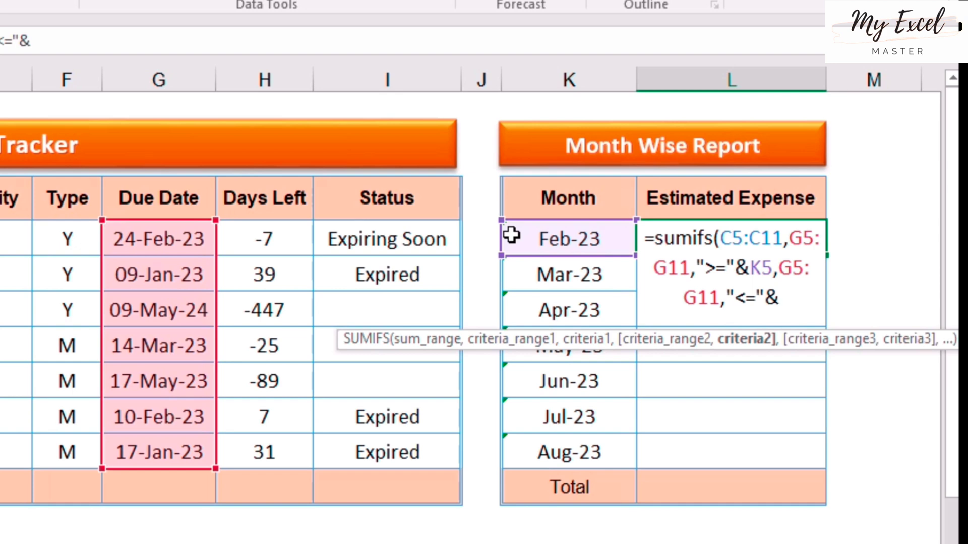
# Finish the second criterion with EOMONTH(K5,0) as the upper date limit, then close and enter the SUMIFS formula
pyautogui.write('eo')
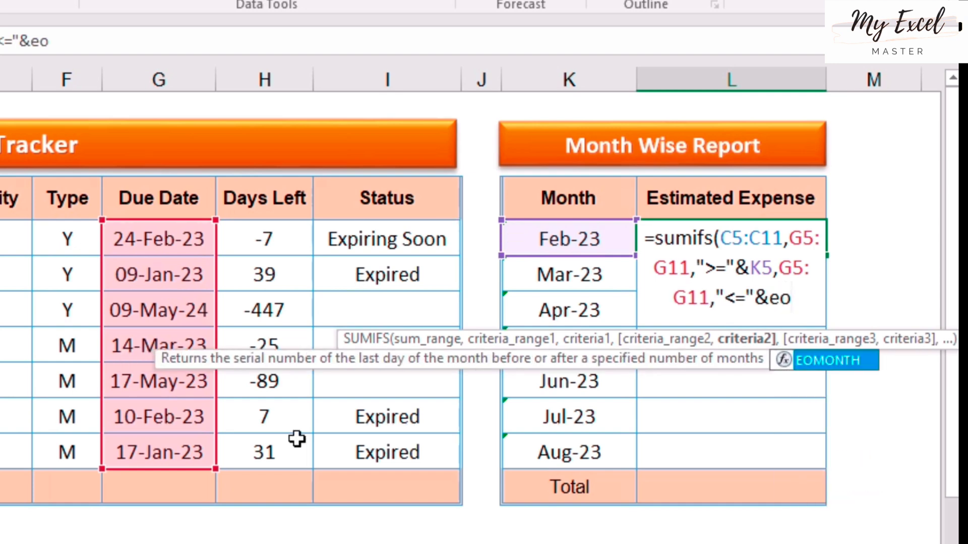
pyautogui.press('Tab')
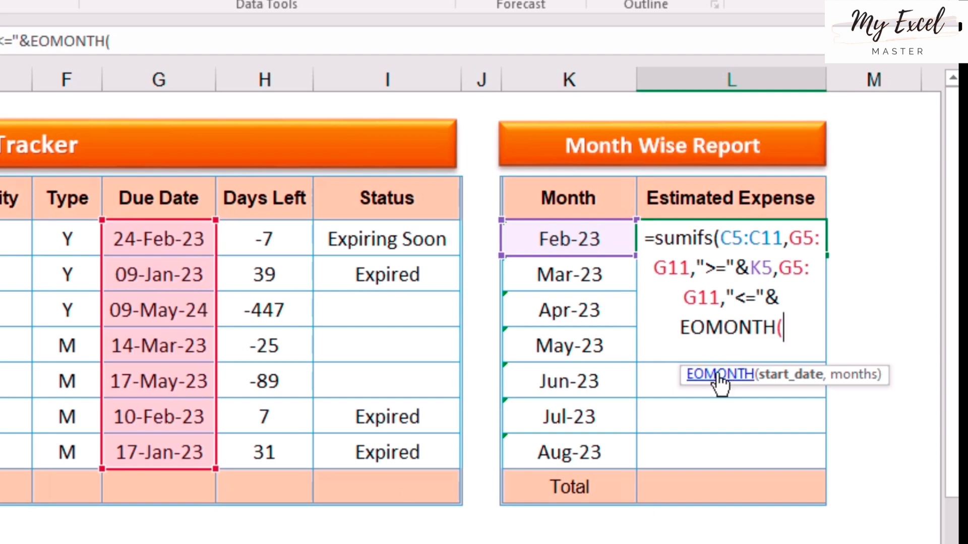
pyautogui.click(563, 238)
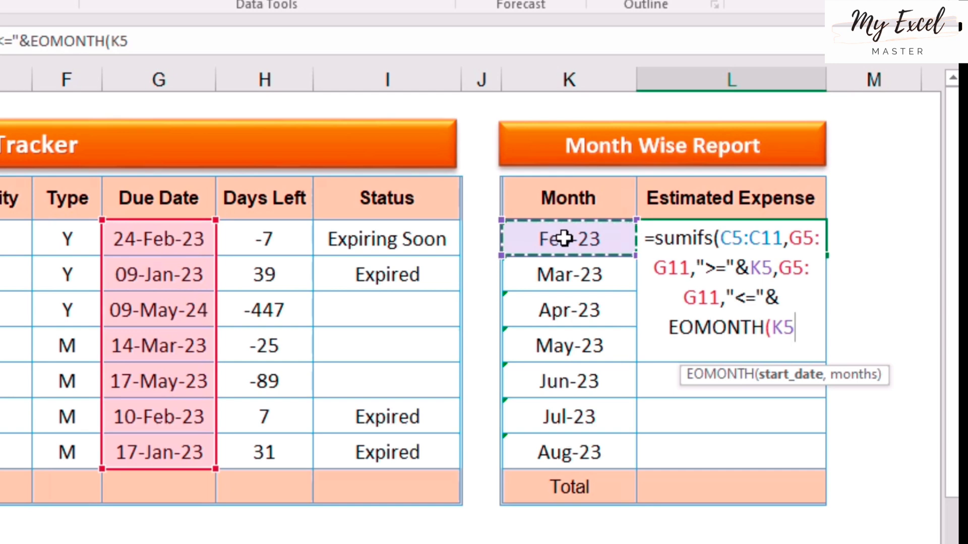
pyautogui.write(',')
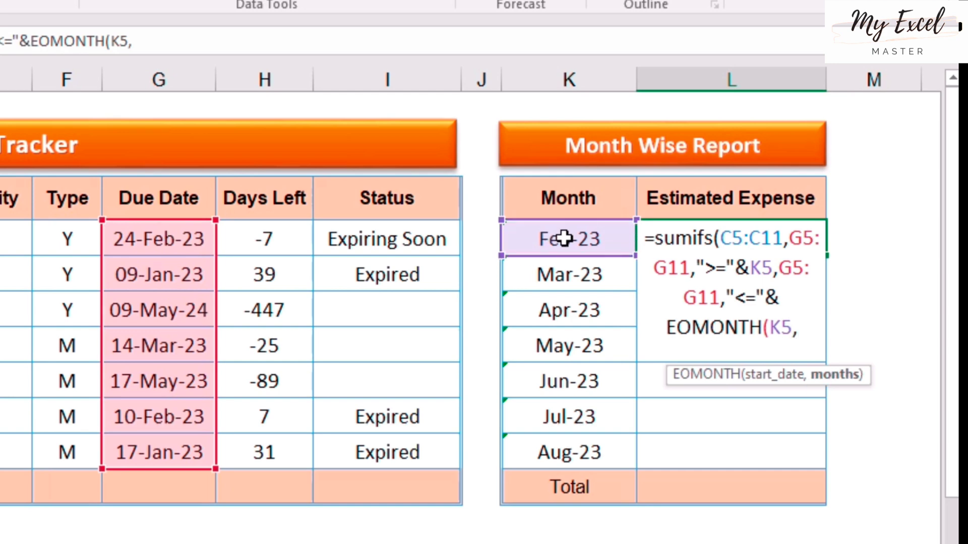
pyautogui.write('0)')
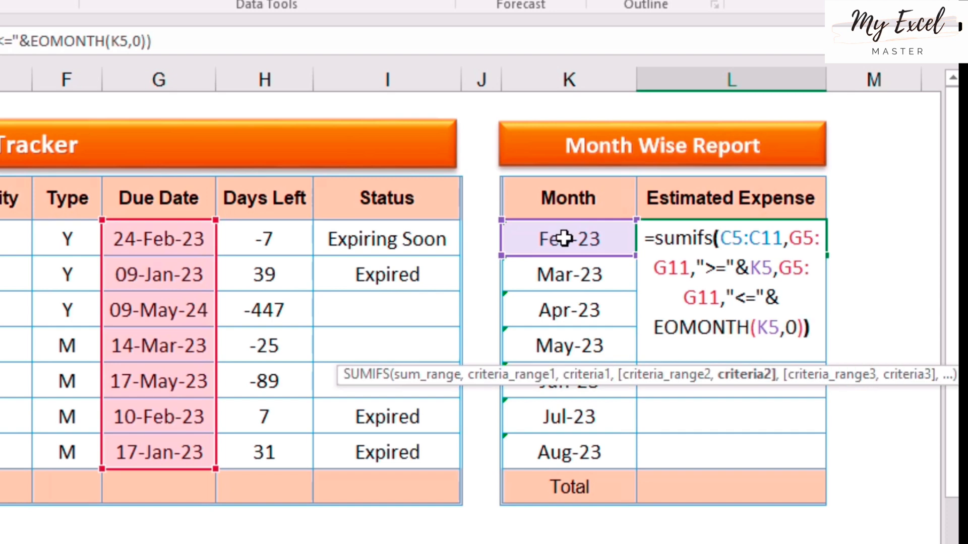
pyautogui.write(')')
pyautogui.press('Return')
# Compare the Feb-23 month with the Due Date and Due Amount cells of Health Insurance and Internet to check the SUMIFS result
pyautogui.click(564, 239)
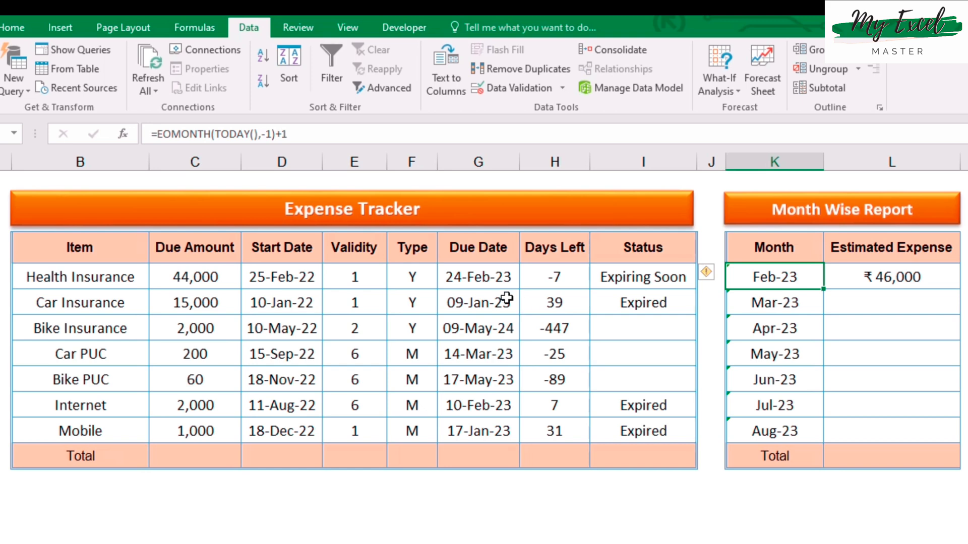
pyautogui.click(499, 275)
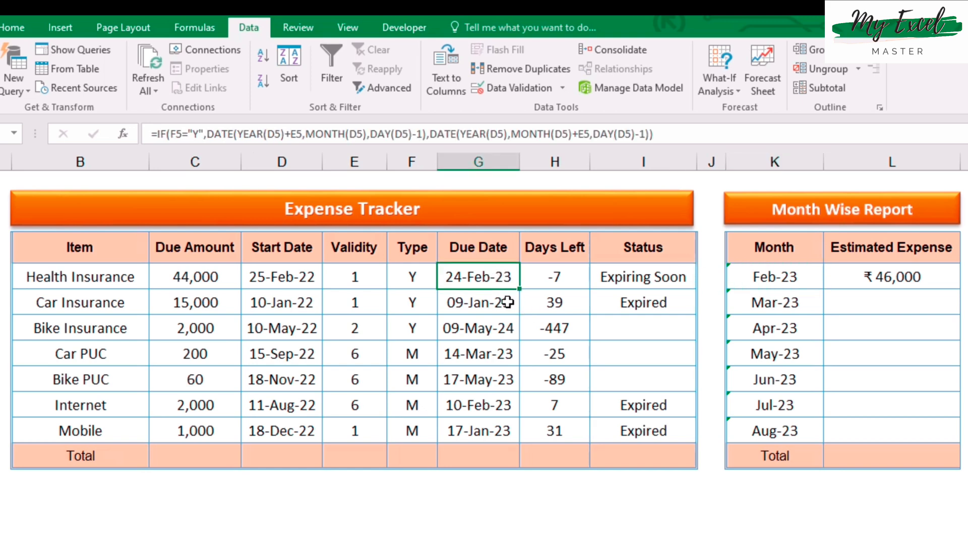
pyautogui.click(493, 409)
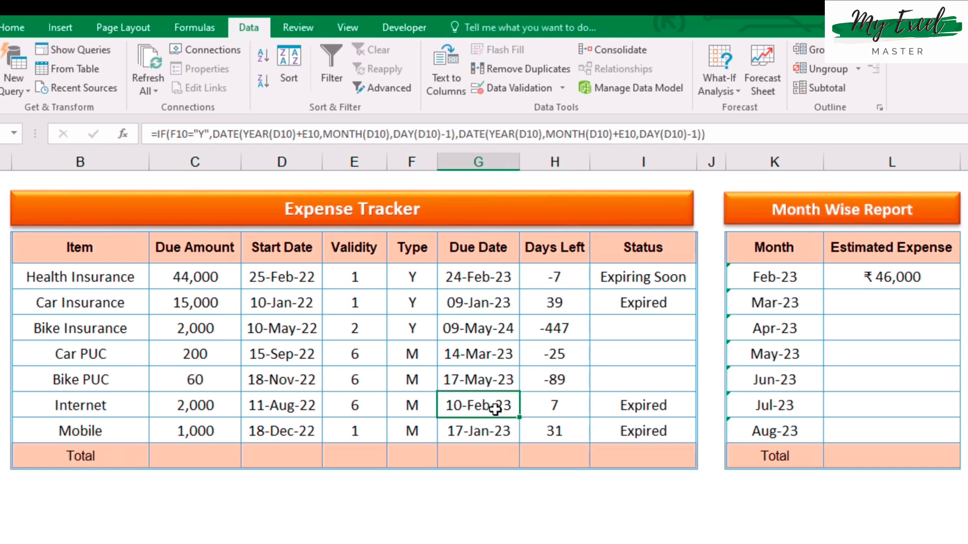
pyautogui.click(484, 277)
pyautogui.click(483, 404)
pyautogui.click(474, 281)
pyautogui.click(473, 404)
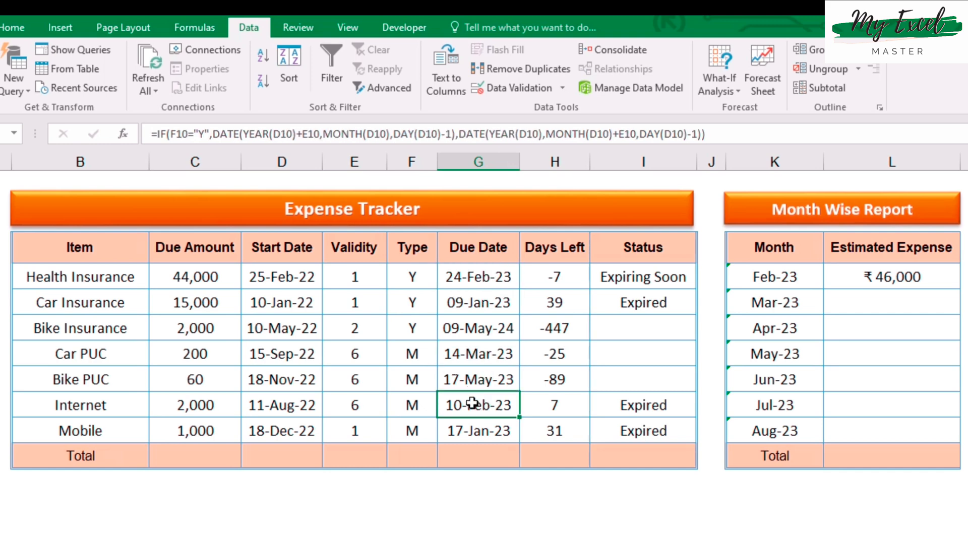
pyautogui.click(217, 405)
pyautogui.click(202, 278)
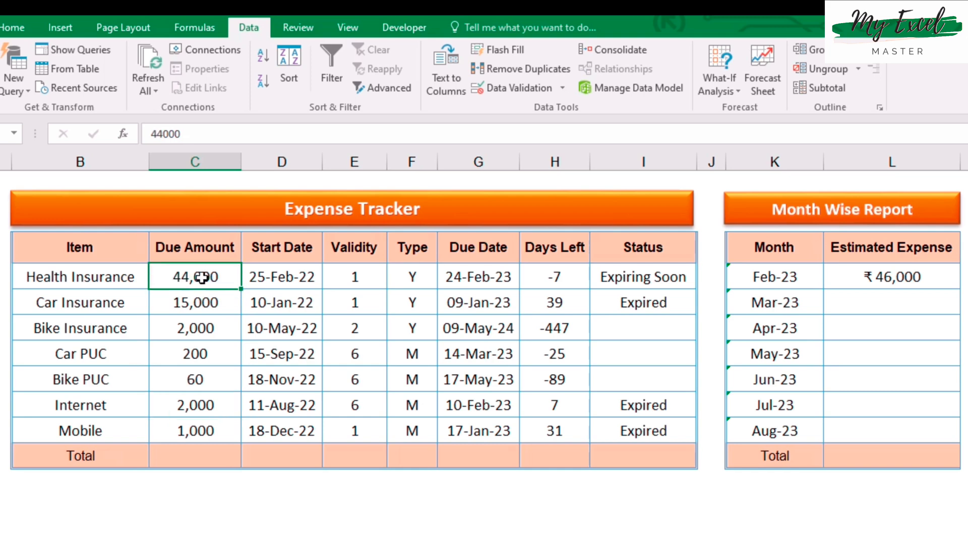
pyautogui.click(215, 400)
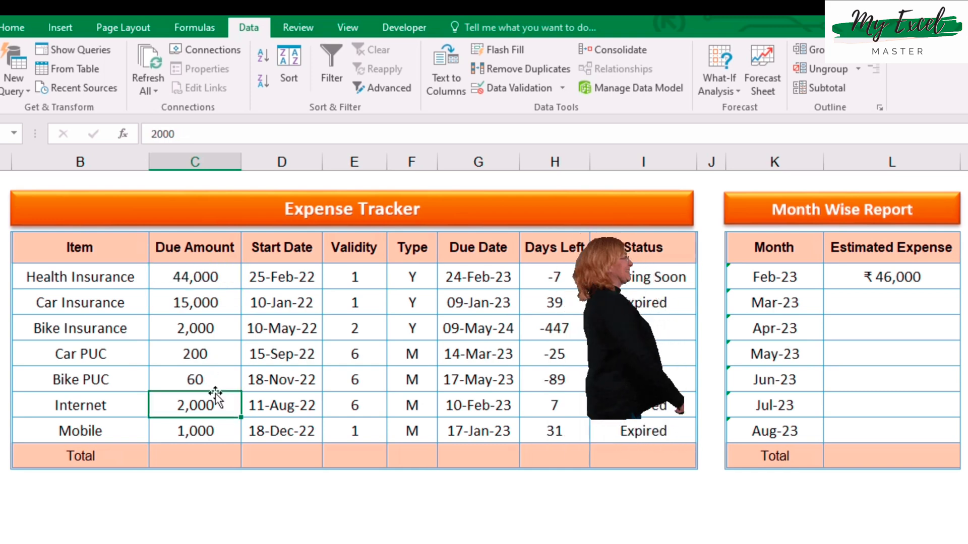
pyautogui.click(202, 277)
# Review the custom number format ₹ ##,### on the Feb-23 Estimated Expense cell and keep it
pyautogui.click(924, 283)
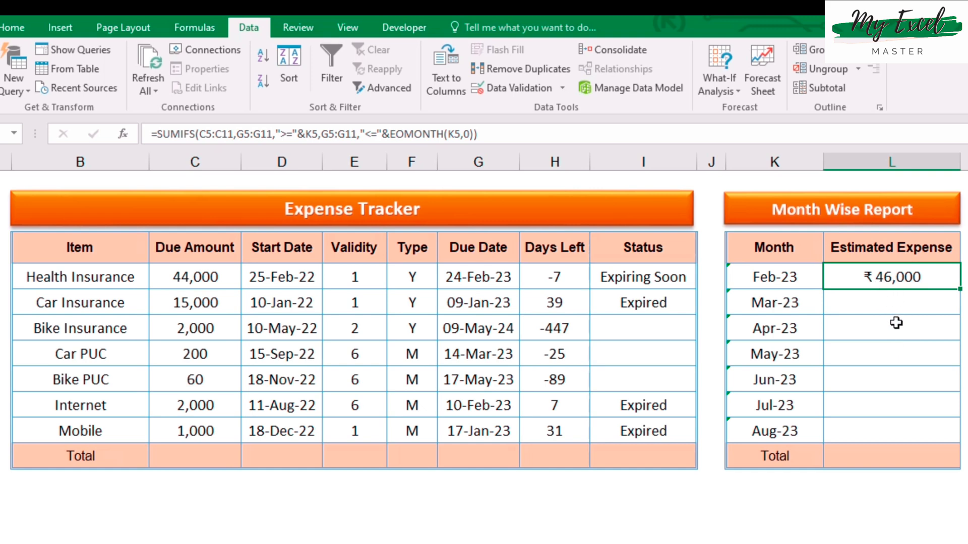
pyautogui.hotkey('ctrl', '1')
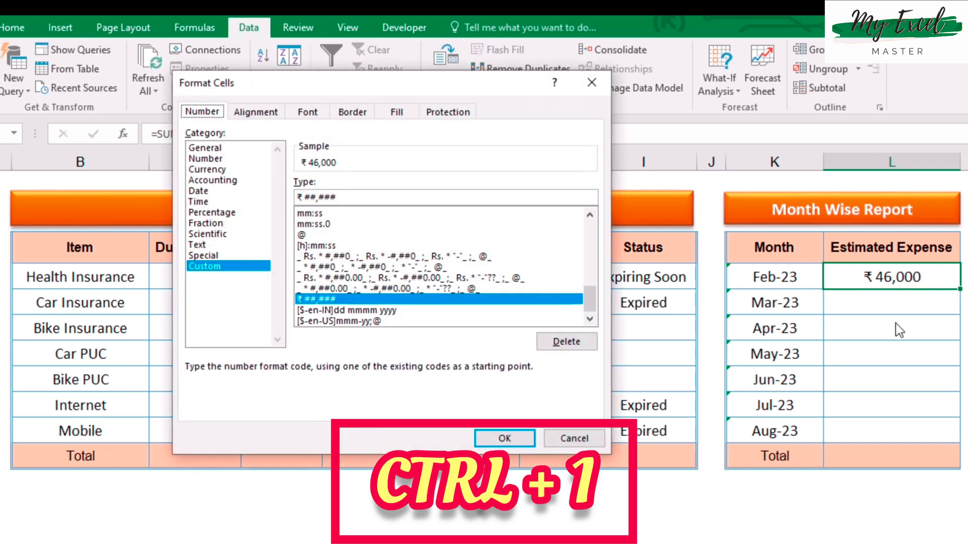
pyautogui.click(204, 269)
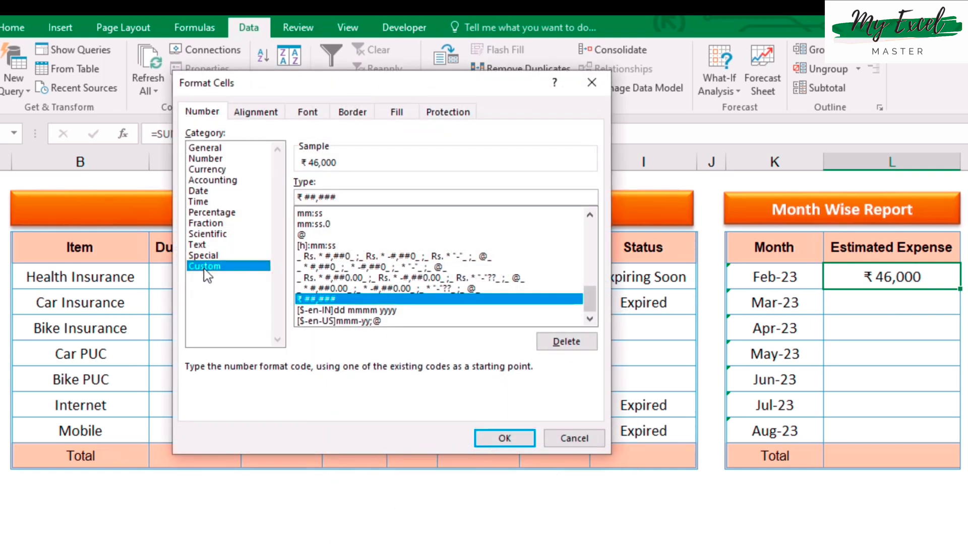
pyautogui.click(305, 199)
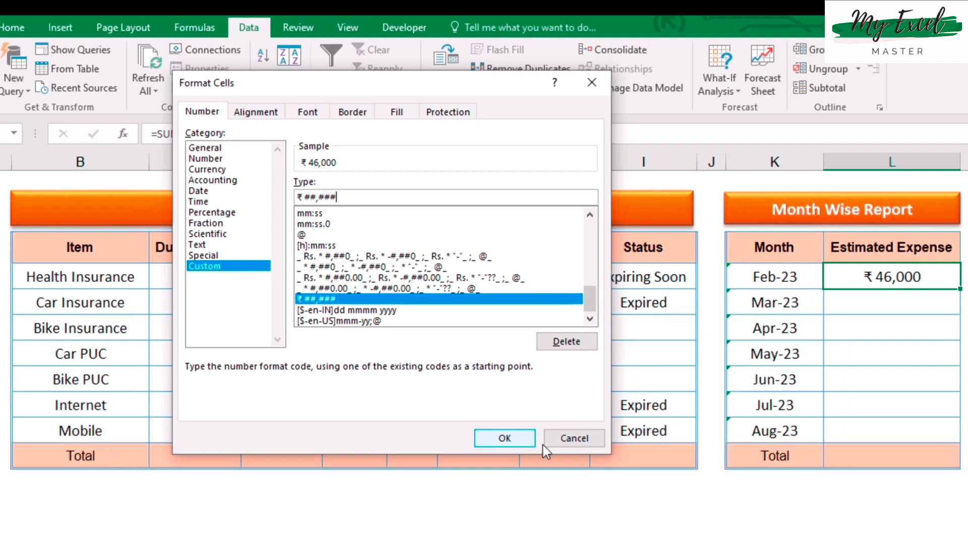
pyautogui.press('Return')
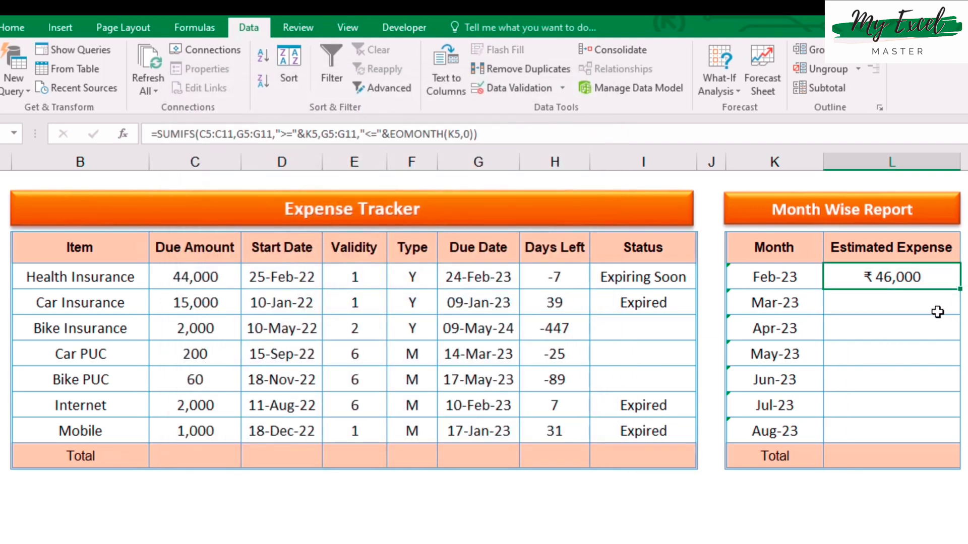
# Fill the SUMIFS formula down the Estimated Expense column from Feb-23 to Aug-23
pyautogui.moveTo(959, 290); pyautogui.dragTo(957, 436)
pyautogui.click(912, 325)
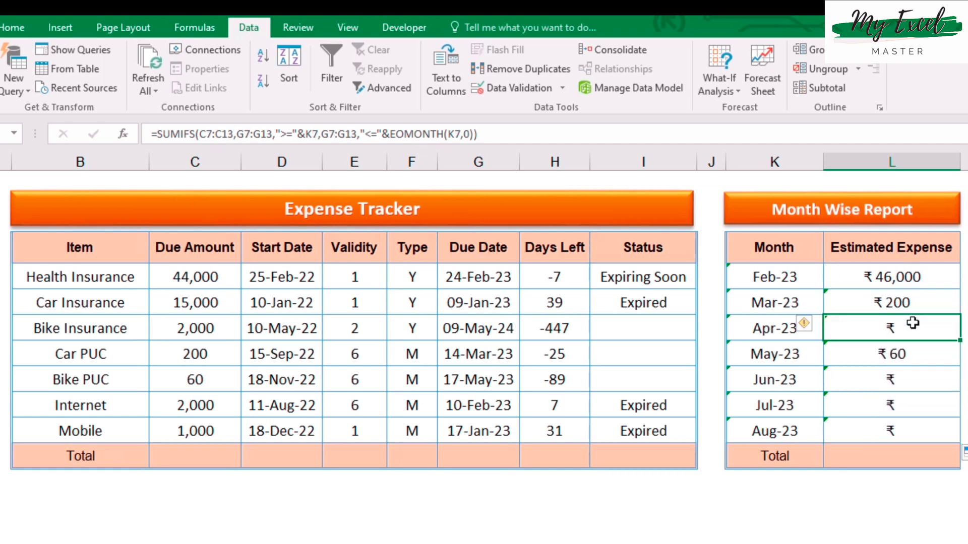
pyautogui.press('Up')
pyautogui.press('Up')
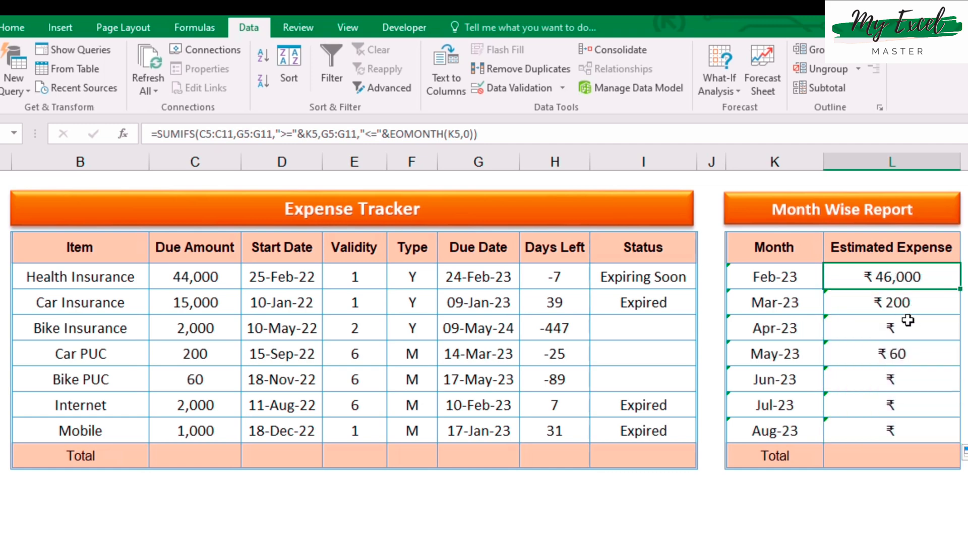
# Compare the monthly estimated expenses with the tracker, checking Mar-23 against the Due Date of Car PUC
pyautogui.click(900, 323)
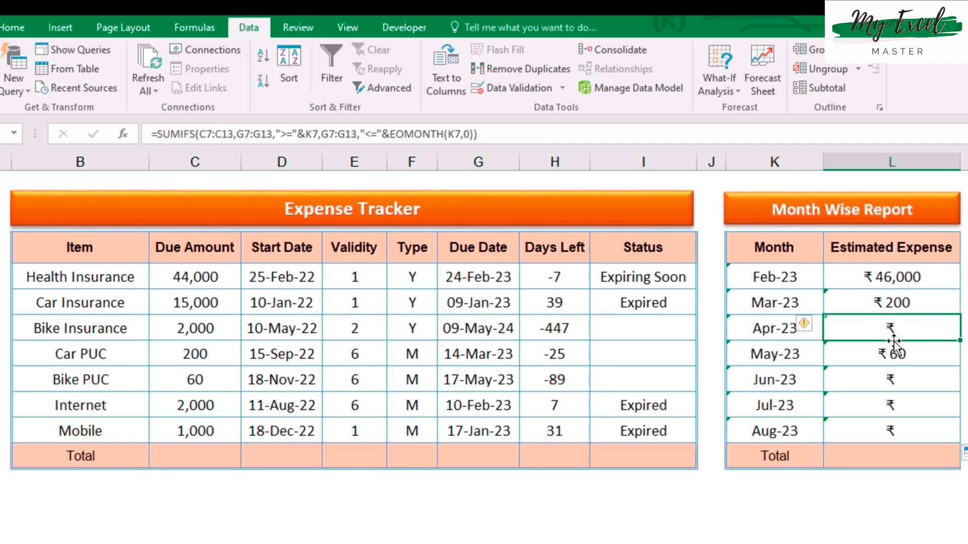
pyautogui.click(900, 284)
pyautogui.click(902, 307)
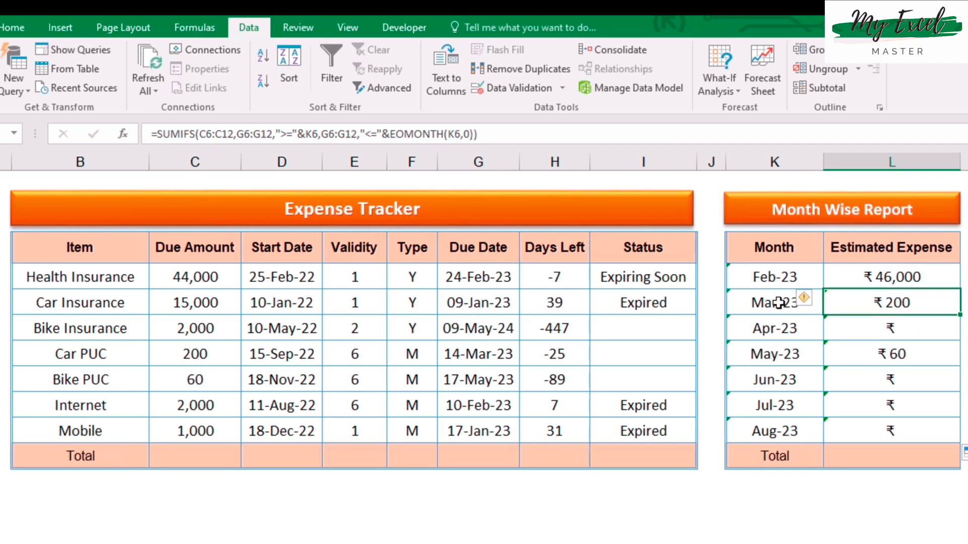
pyautogui.click(779, 303)
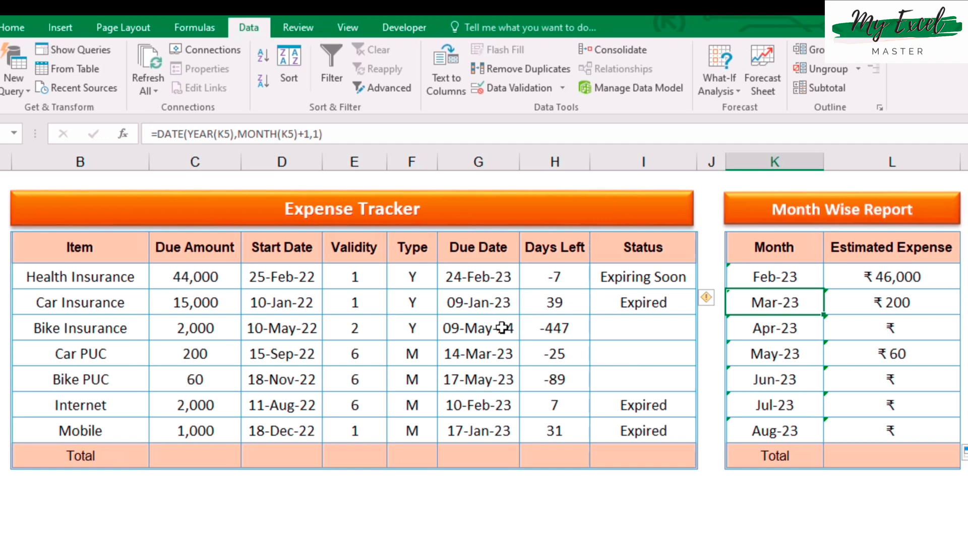
pyautogui.click(506, 355)
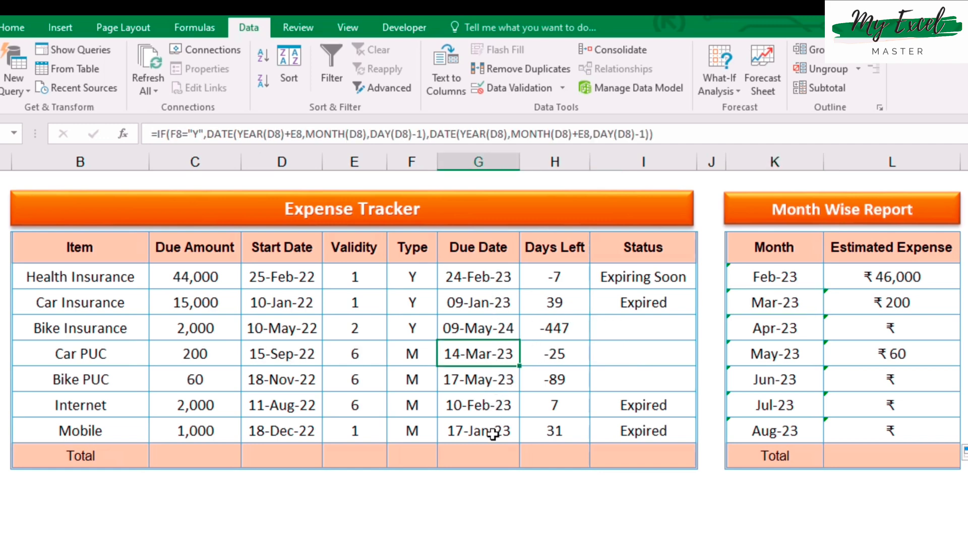
pyautogui.click(835, 303)
pyautogui.click(888, 356)
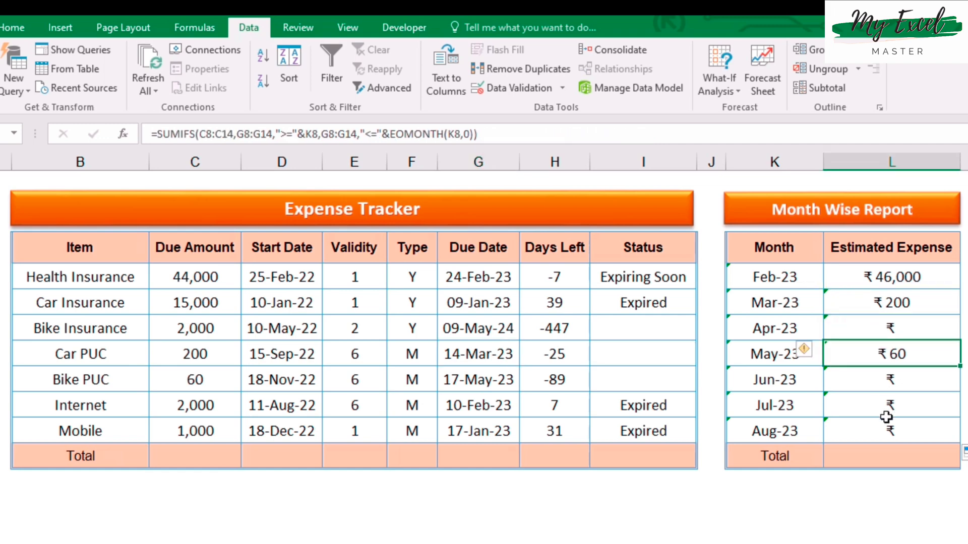
pyautogui.click(888, 406)
pyautogui.click(880, 328)
pyautogui.click(869, 288)
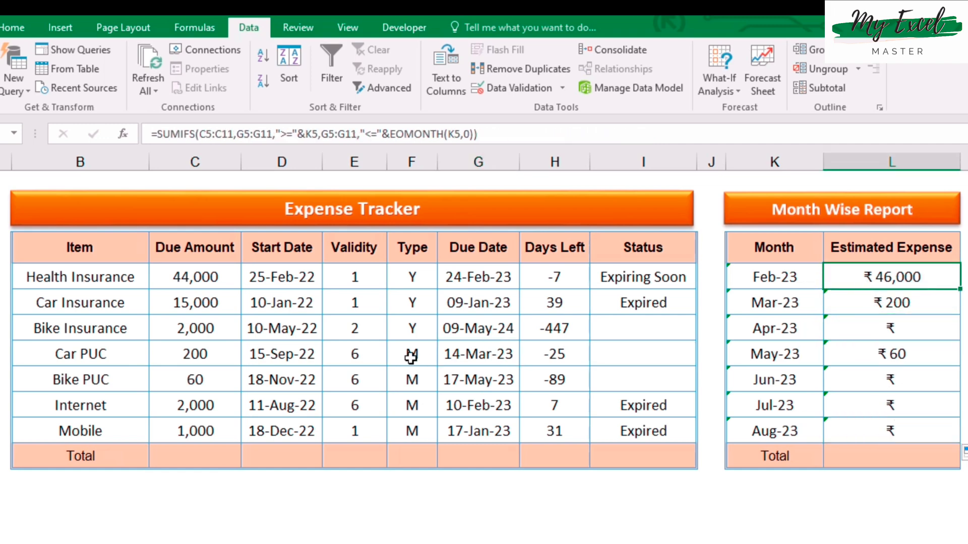
# Review the expired Car Insurance entry and set its Start Date to 17-02-2023
pyautogui.click(193, 303)
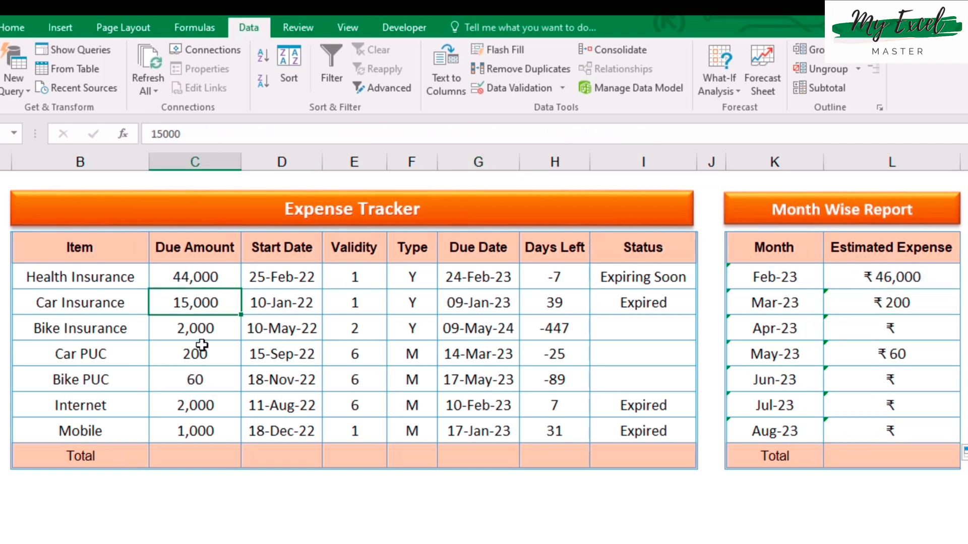
pyautogui.click(202, 348)
pyautogui.click(281, 308)
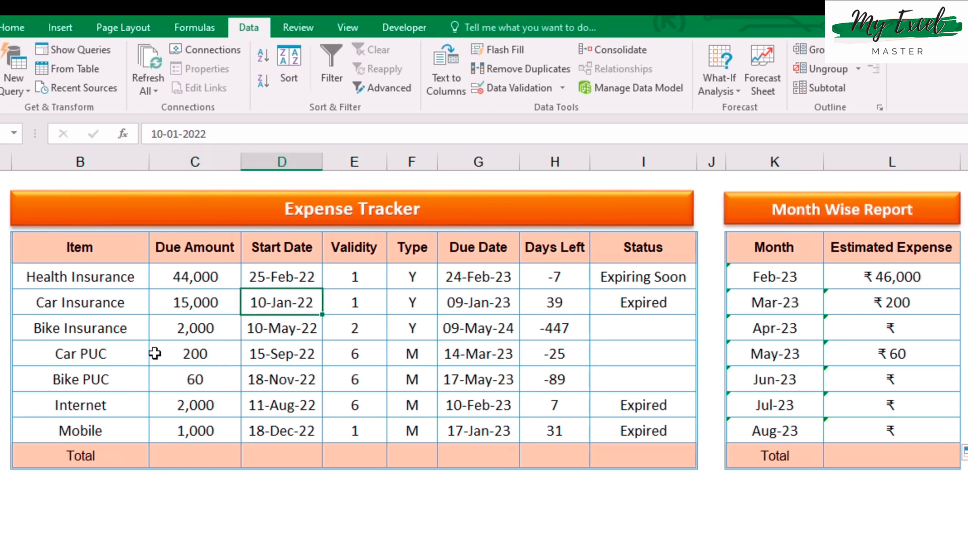
pyautogui.click(202, 359)
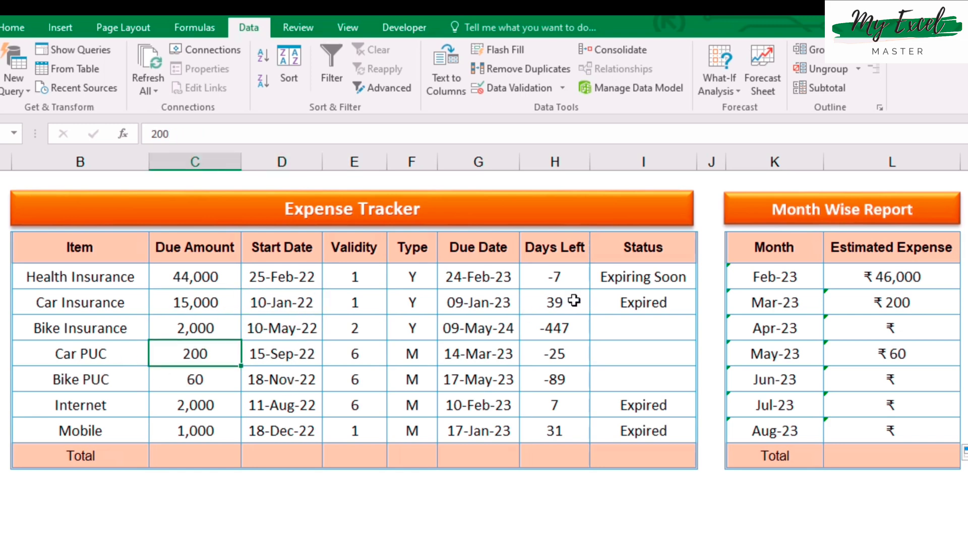
pyautogui.click(628, 302)
pyautogui.click(183, 303)
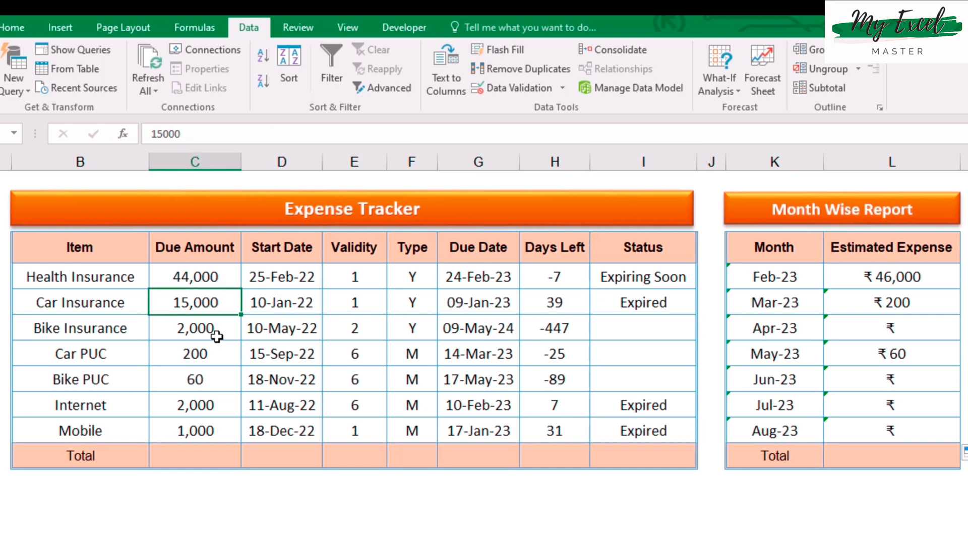
pyautogui.click(277, 302)
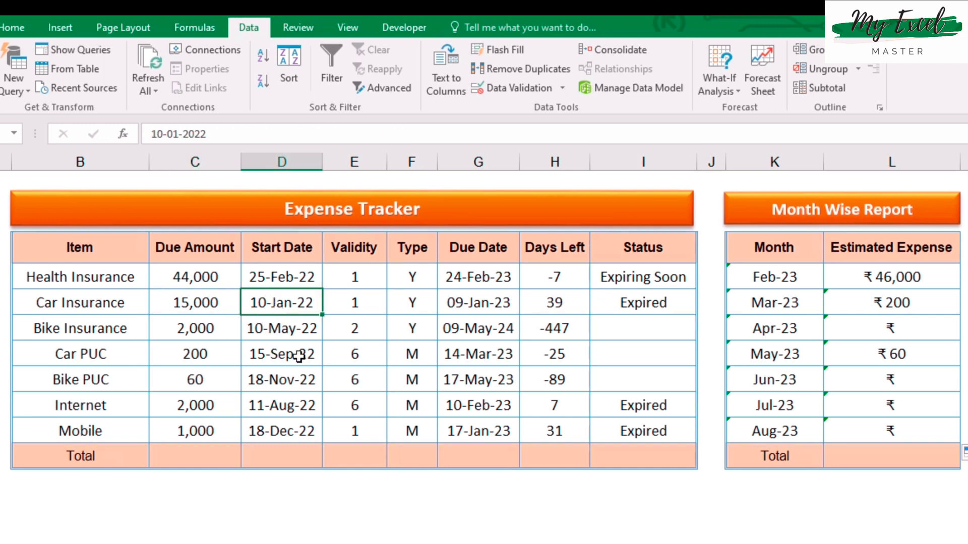
pyautogui.write('17-02-2023')
pyautogui.press('Return')
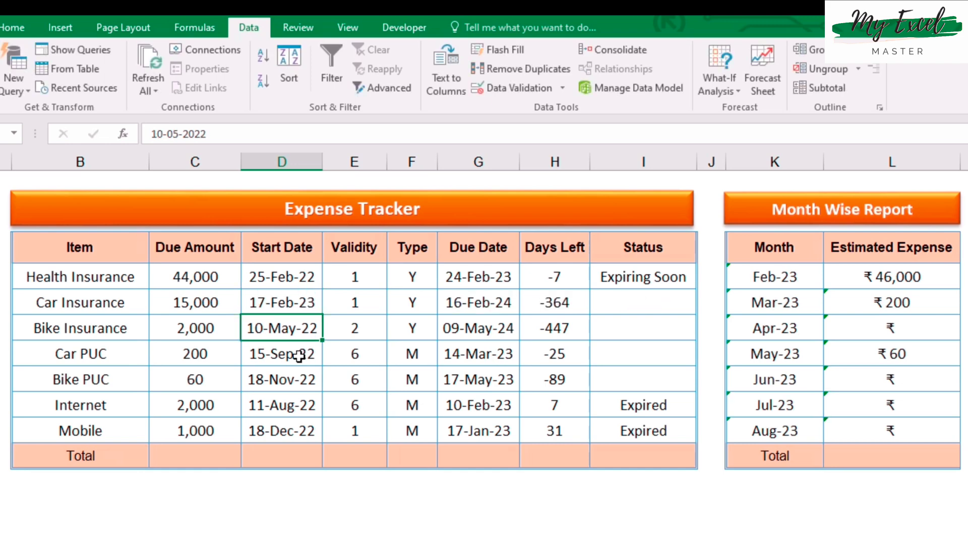
pyautogui.press('Up')
# Check the Car Insurance item's Due Amount and Due Date against the months in the report
pyautogui.click(78, 303)
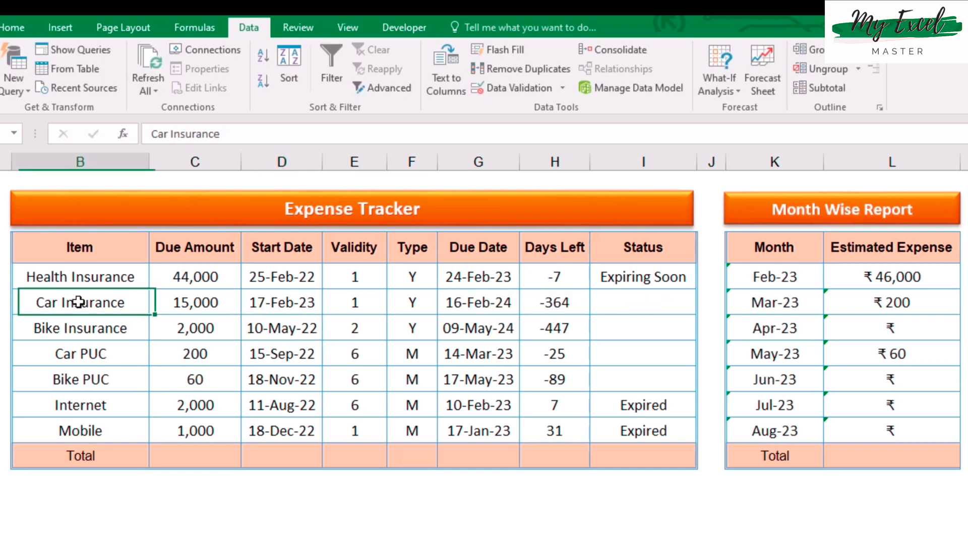
pyautogui.click(181, 303)
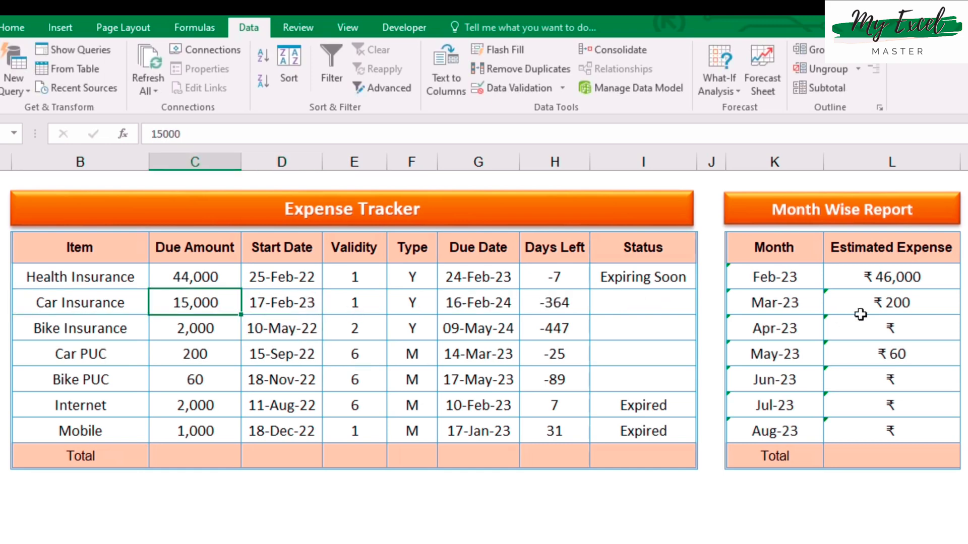
pyautogui.click(465, 303)
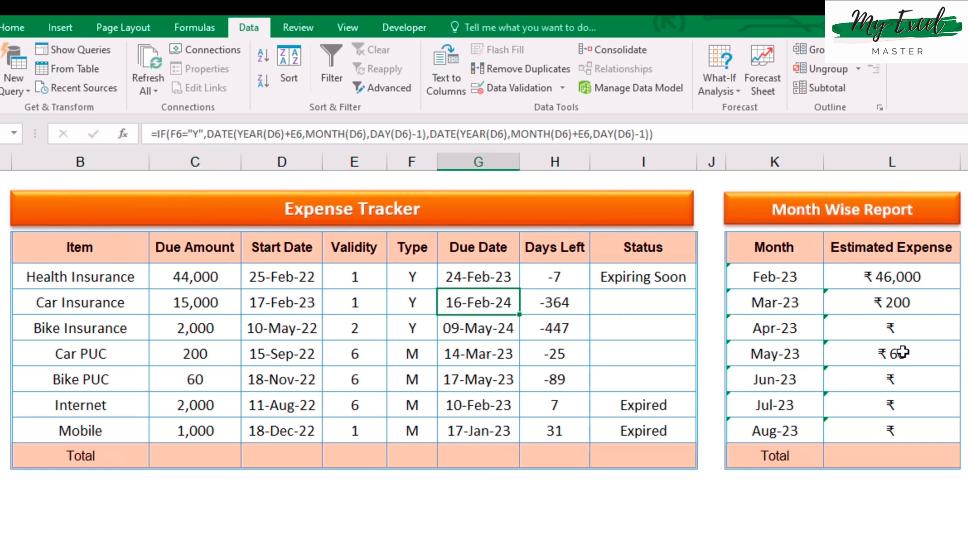
pyautogui.click(797, 305)
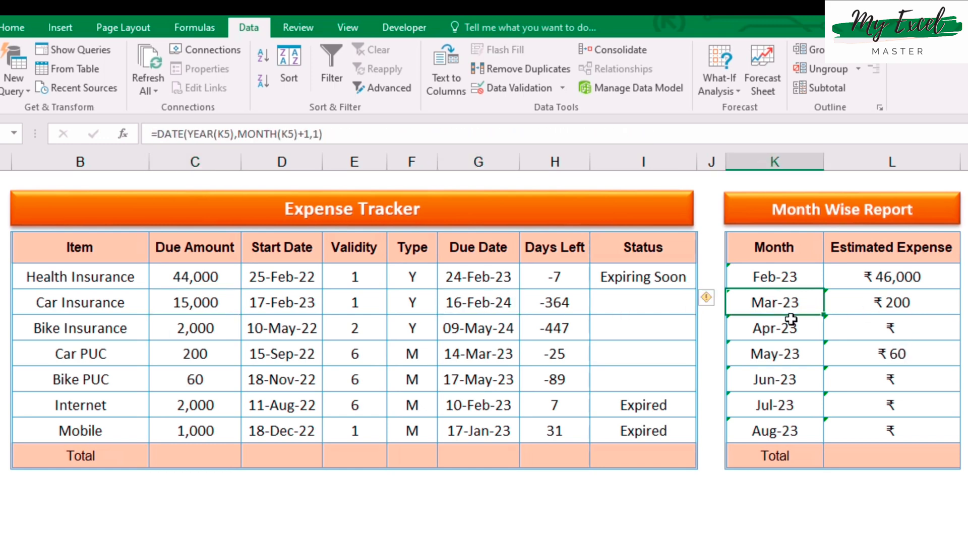
# Compare May-23 with the Bike PUC Due Date, then set the Bike PUC Start Date to 17-02-2023
pyautogui.click(786, 353)
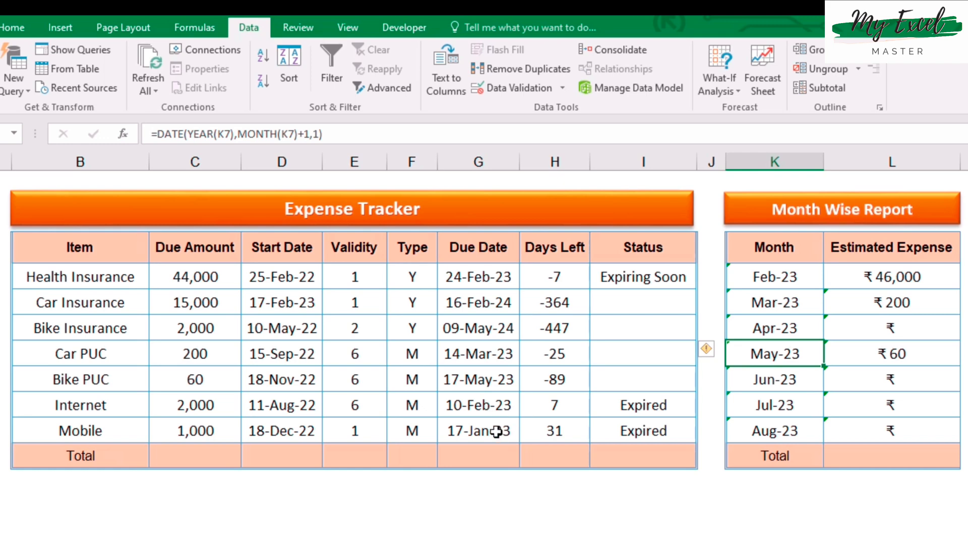
pyautogui.click(494, 381)
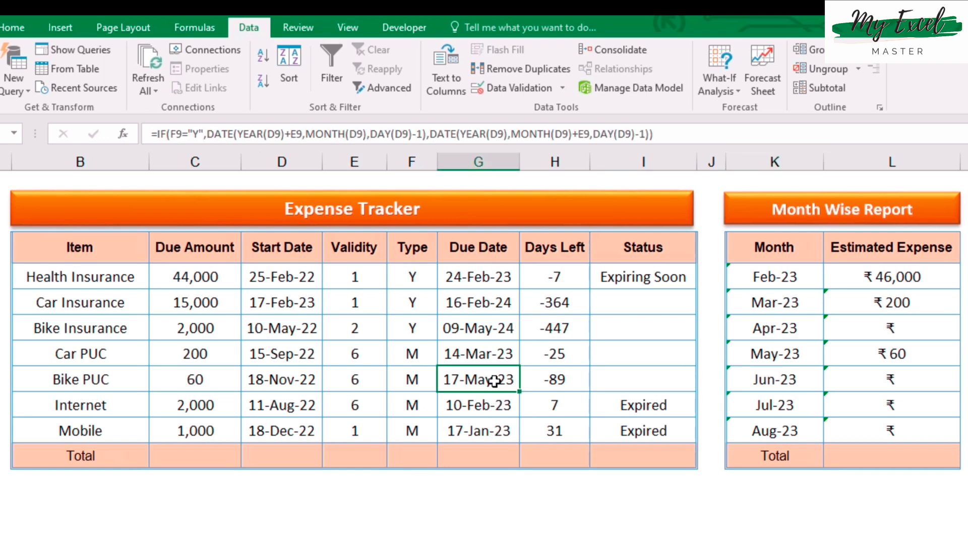
pyautogui.click(278, 381)
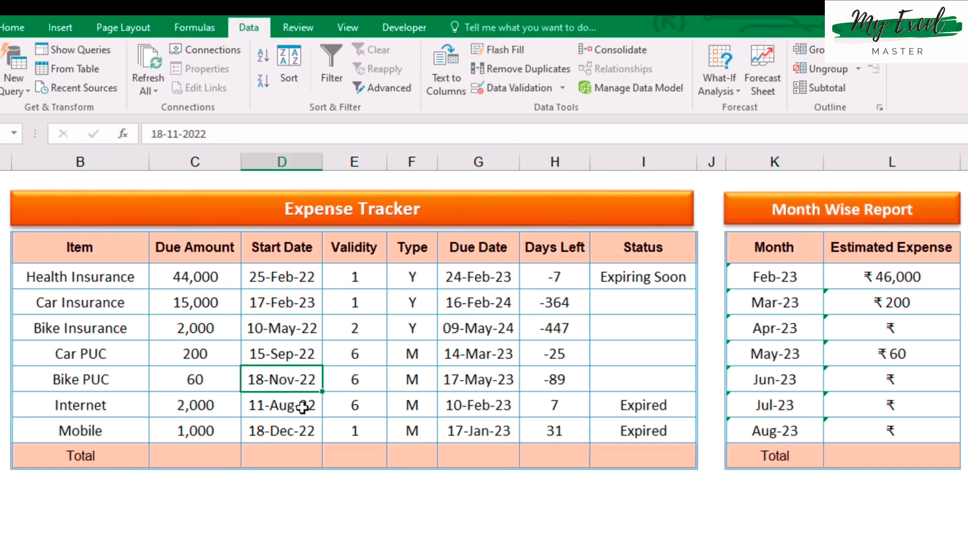
pyautogui.write('17-02-2023')
pyautogui.press('Return')
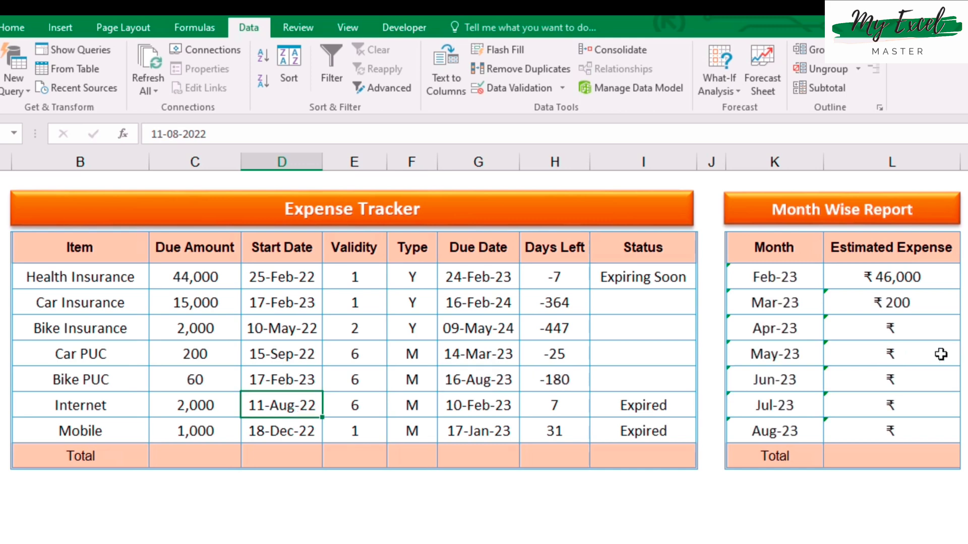
pyautogui.click(940, 355)
# Total the Estimated Expense column in the Month Wise Report's Total row with =SUM(L5:L11)
pyautogui.click(874, 451)
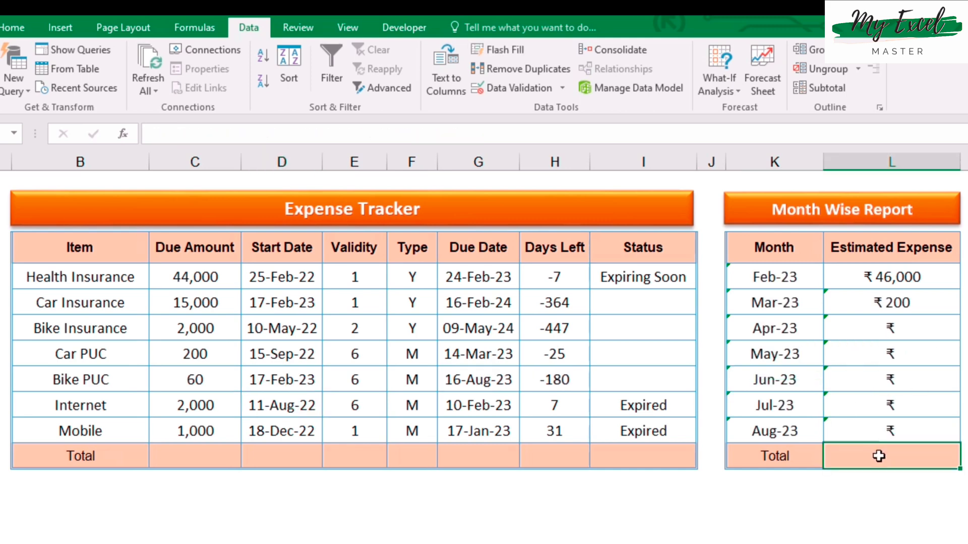
pyautogui.write('=toda')
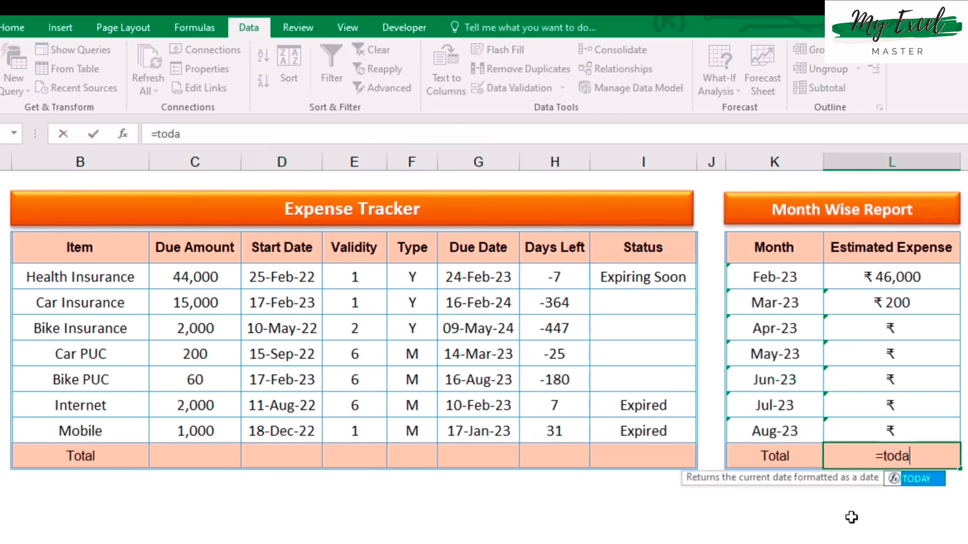
pyautogui.press('BackSpace')
pyautogui.press('BackSpace')
pyautogui.press('BackSpace')
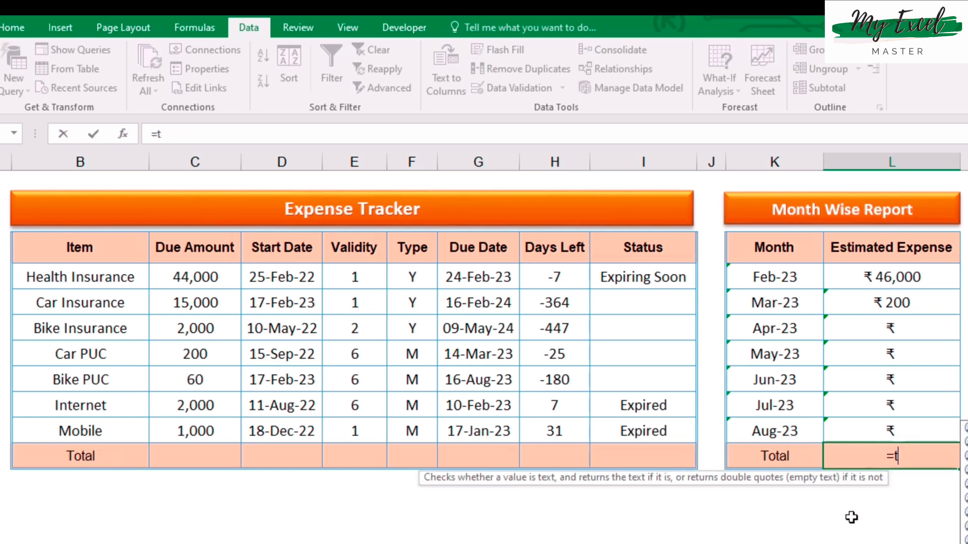
pyautogui.press('BackSpace')
pyautogui.write('sum(')
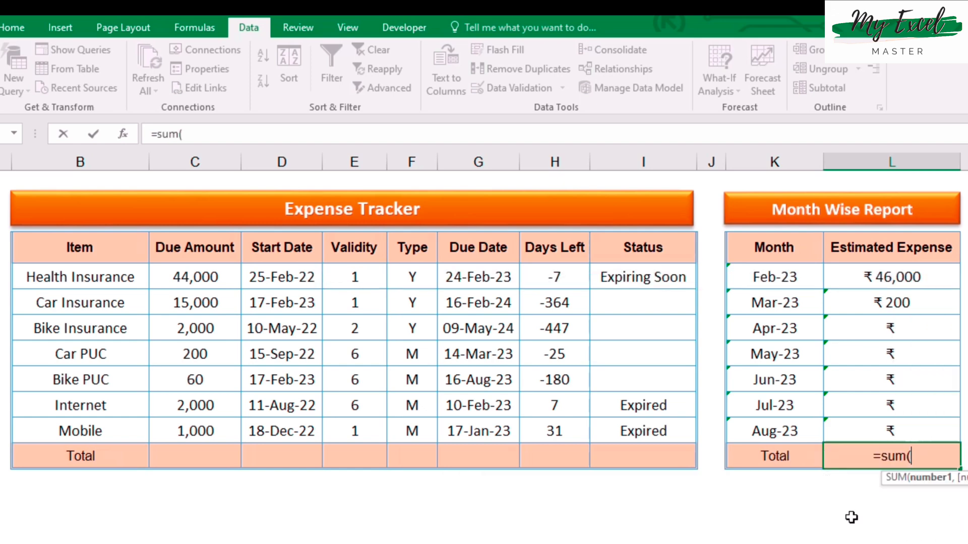
pyautogui.moveTo(888, 275); pyautogui.dragTo(880, 427)
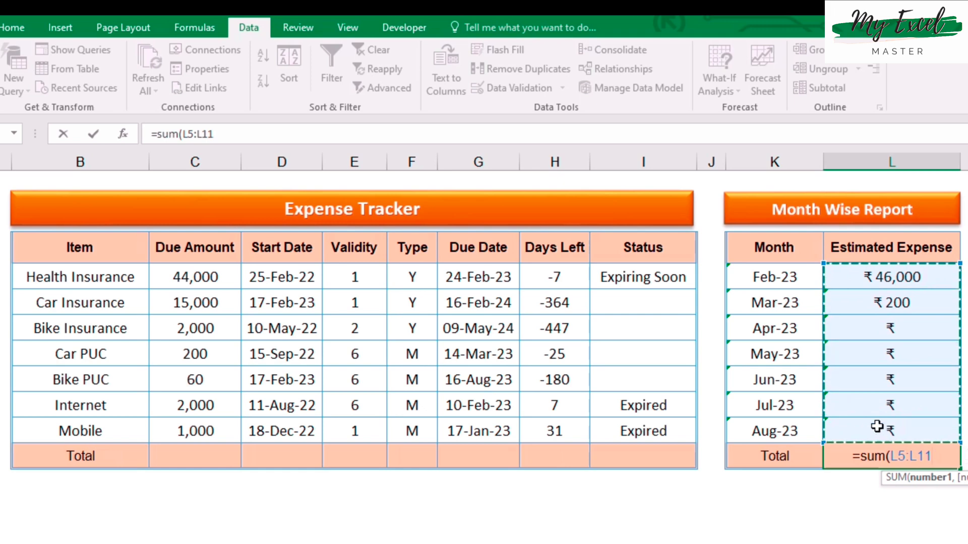
pyautogui.write(')')
pyautogui.press('Return')
pyautogui.press('Up')
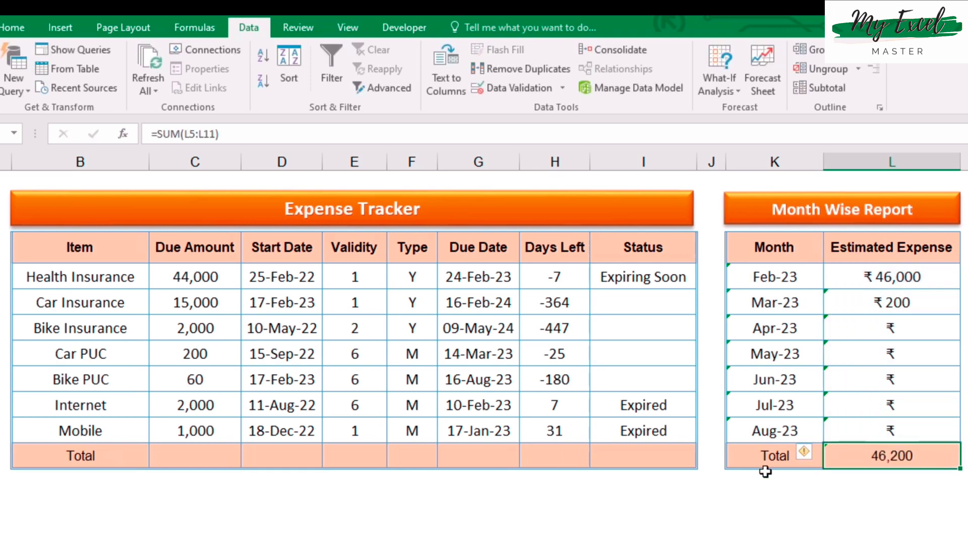
# Apply the custom number format ₹ ##,### to the Estimated Expense total and deselect the cell
pyautogui.hotkey('ctrl', '1')
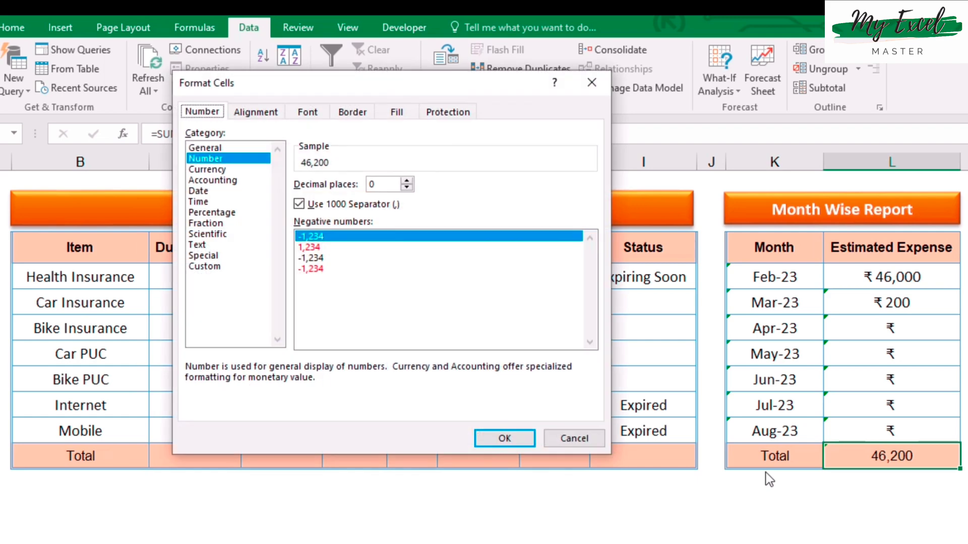
pyautogui.click(211, 266)
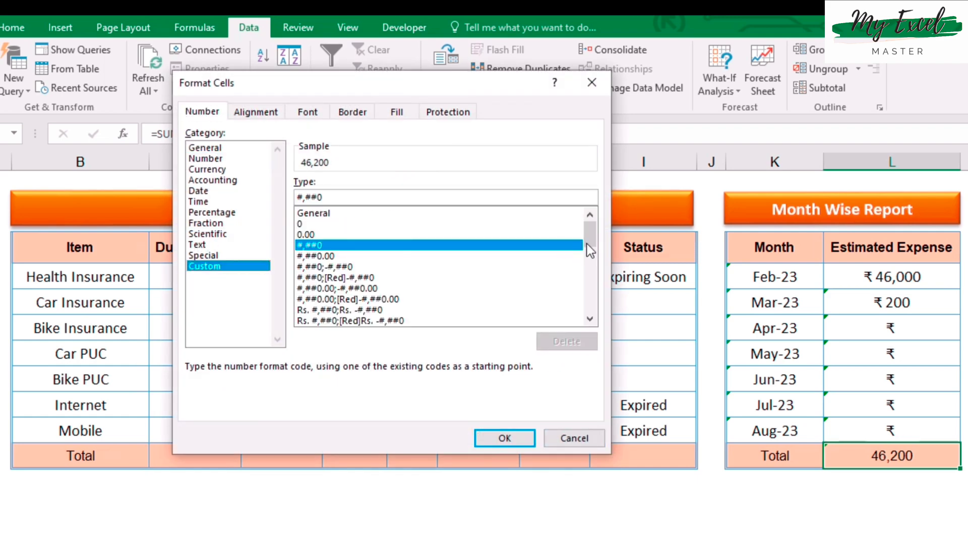
pyautogui.scroll(-10, 587, 244)
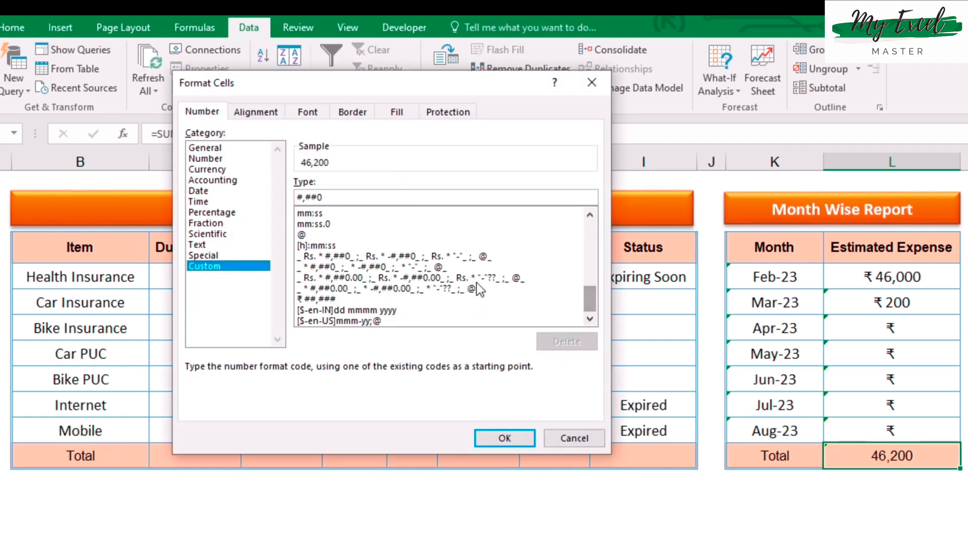
pyautogui.click(321, 299)
pyautogui.click(504, 438)
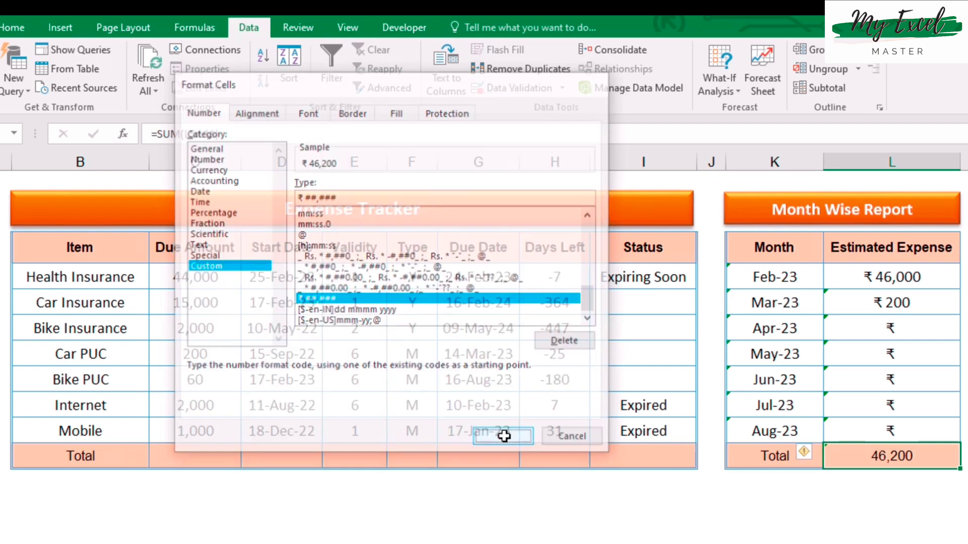
pyautogui.click(848, 503)
pyautogui.click(865, 467)
pyautogui.click(603, 501)
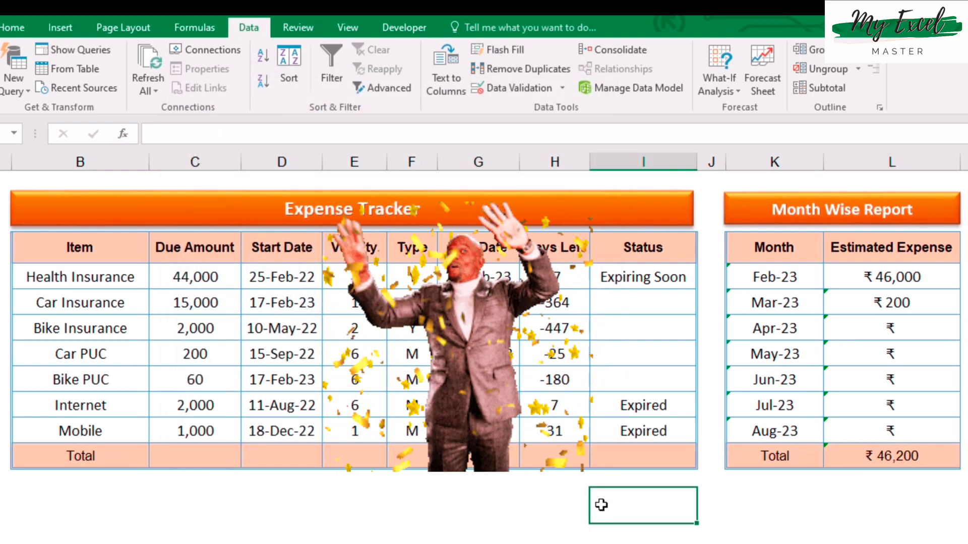